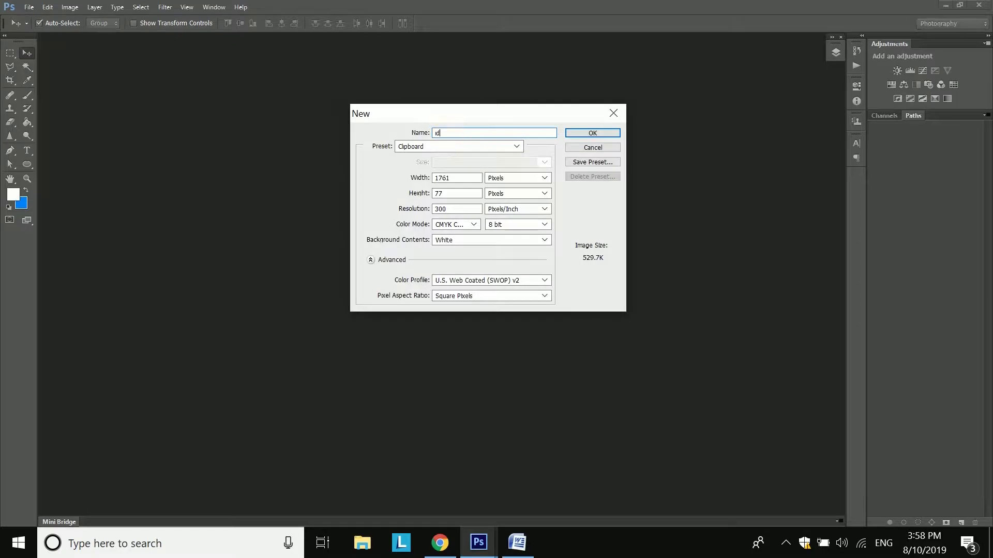
Step: Name the new document "id card design" and set its size to 54 mm wide by 86 mm high
text(card d)
click(487, 178)
click(494, 210)
text(54)
key(Tab)
text(86)
key(Tab)
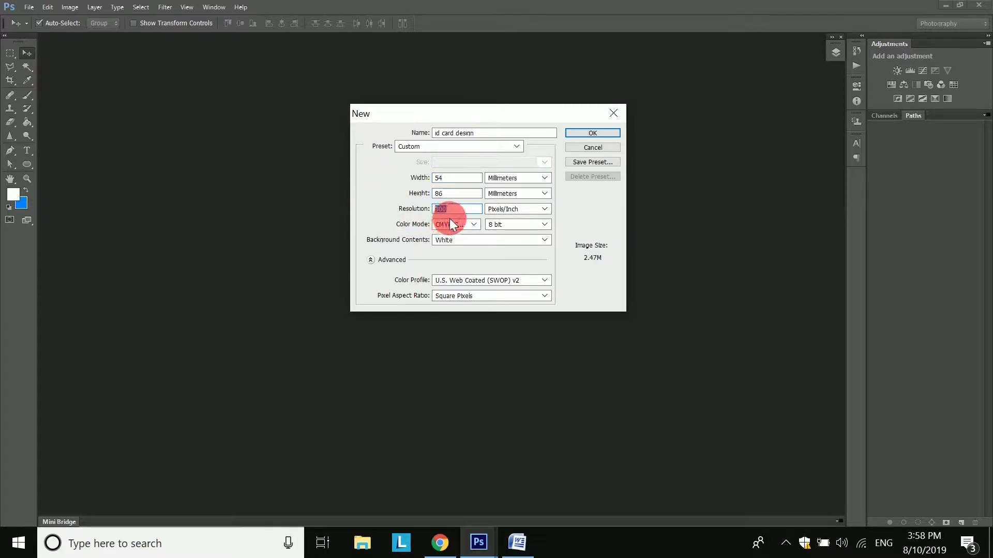
Step: Set the new document's color mode to CMYK Color and create the document
click(450, 223)
click(450, 259)
click(450, 225)
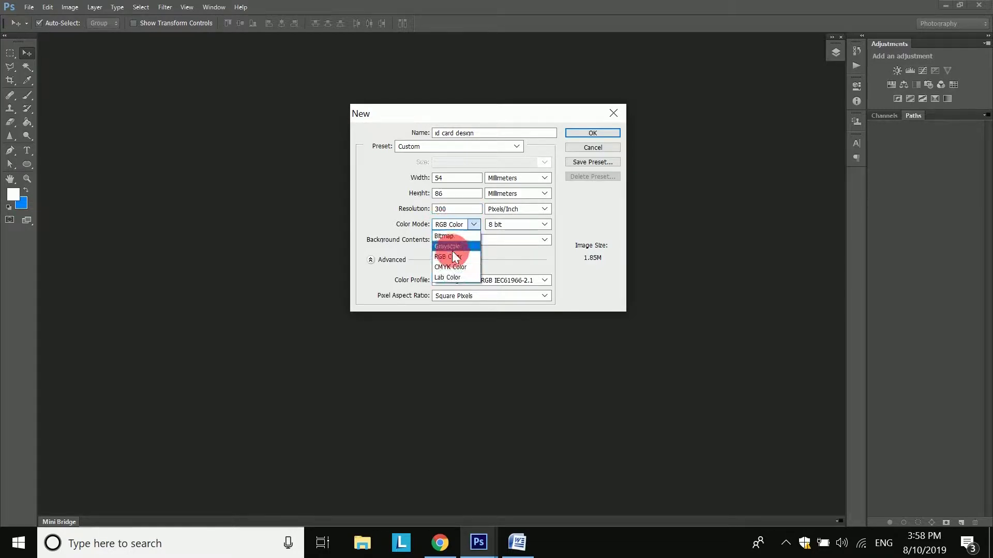
click(455, 266)
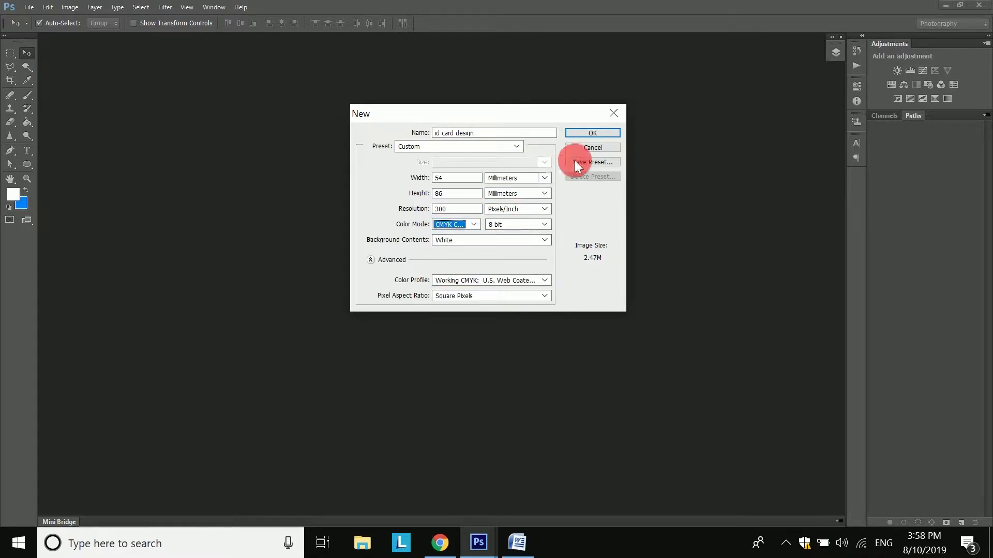
click(592, 134)
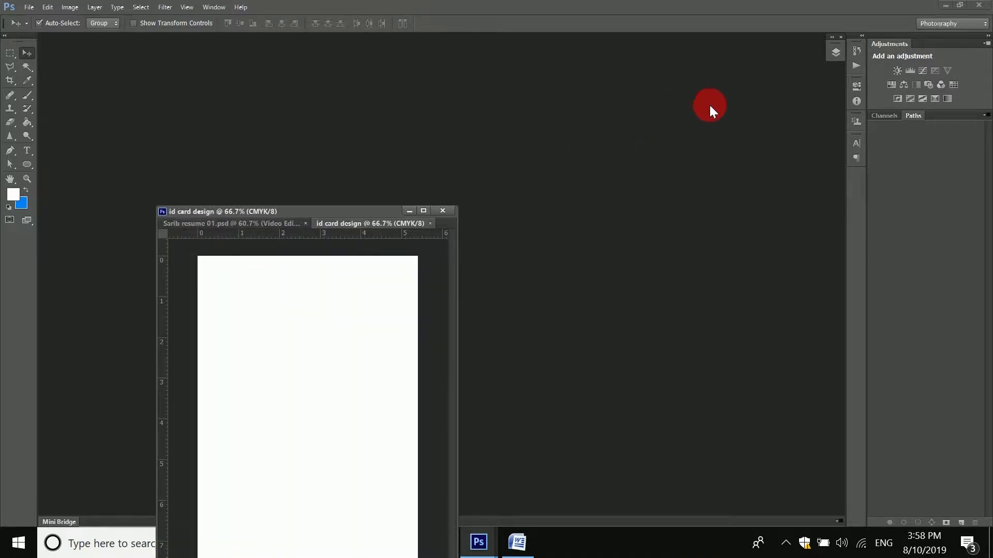
Step: Dock the id card design window as a tab in the workspace and dock the Layers panel with Channels and Paths
click(425, 212)
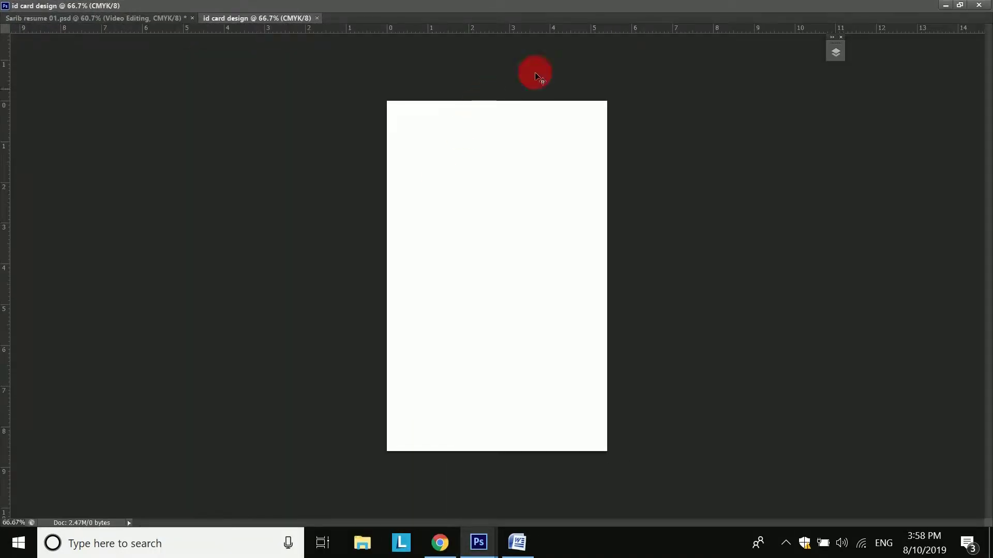
click(961, 8)
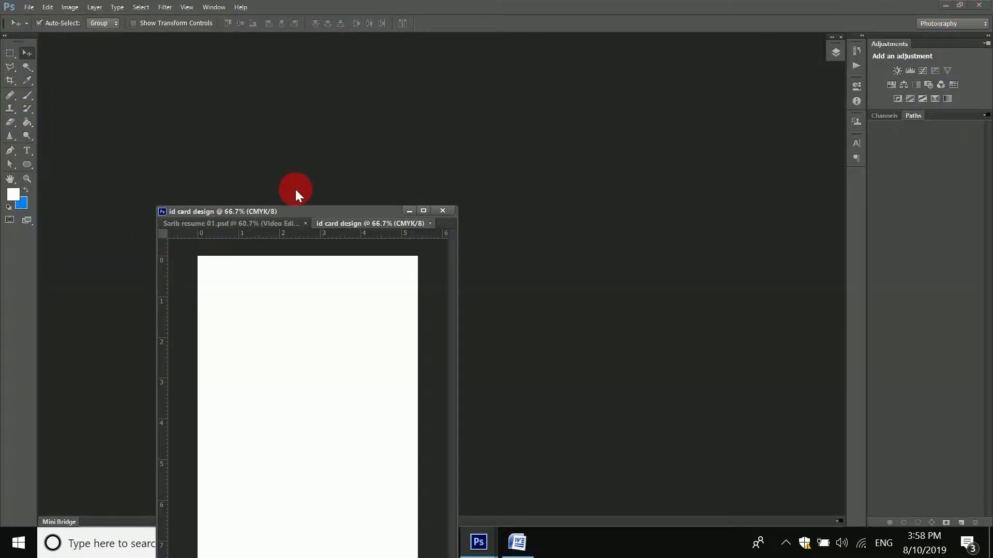
drag(303, 210, 345, 36)
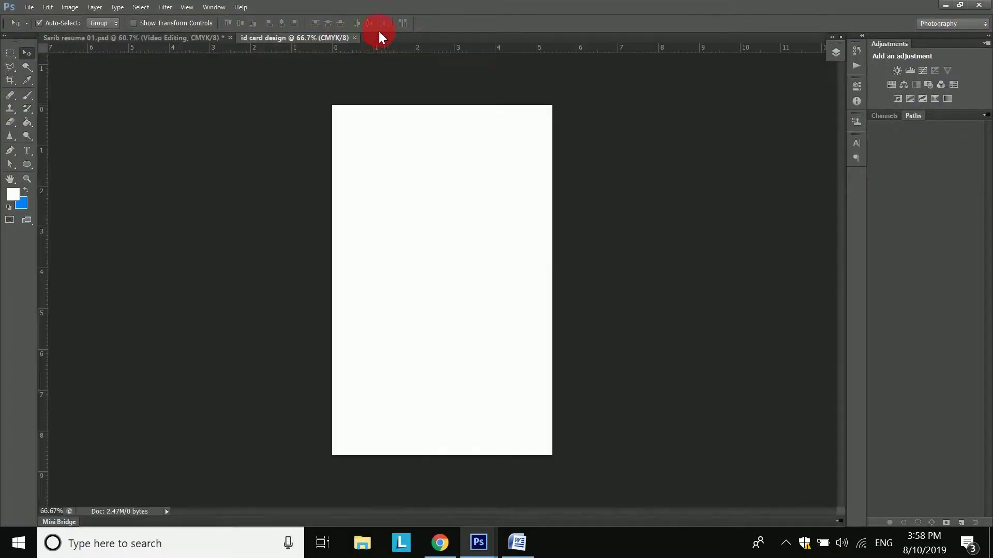
drag(838, 49, 889, 113)
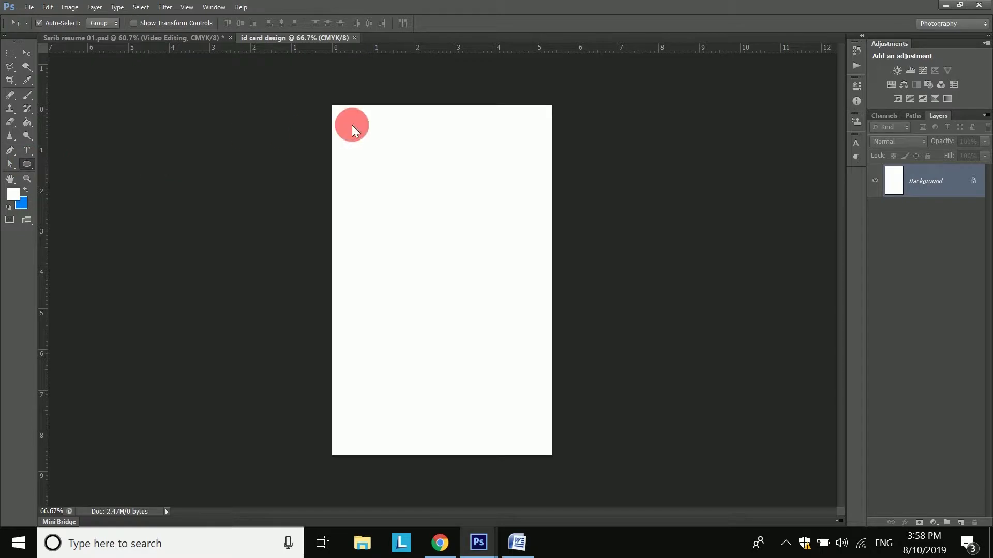
Step: Draw an ellipse of about 551 by 479 px and move it up over the card's top edge
key(u)
drag(355, 129, 548, 297)
click(32, 55)
drag(430, 199, 416, 129)
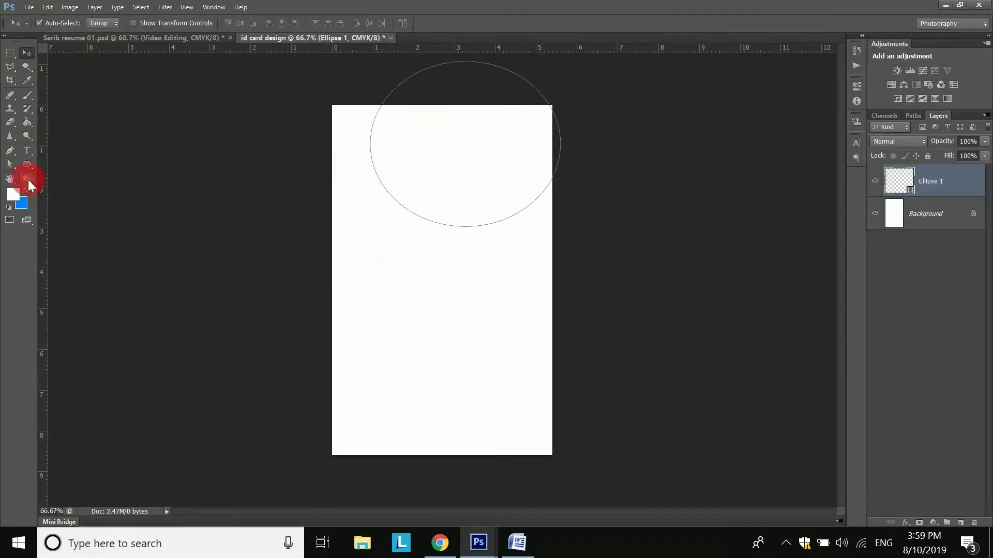
Step: Give the ellipse a solid white fill
click(26, 164)
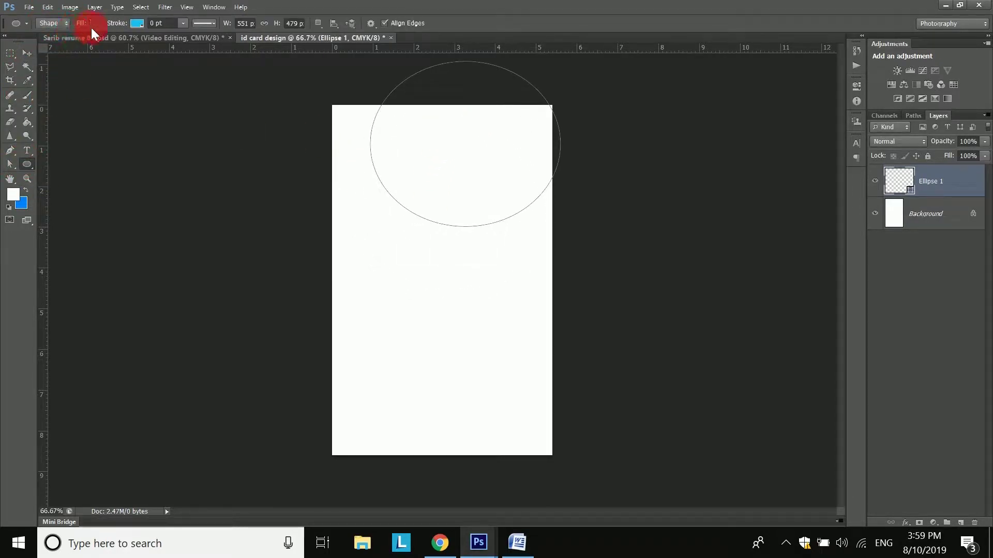
click(95, 25)
click(95, 22)
click(95, 22)
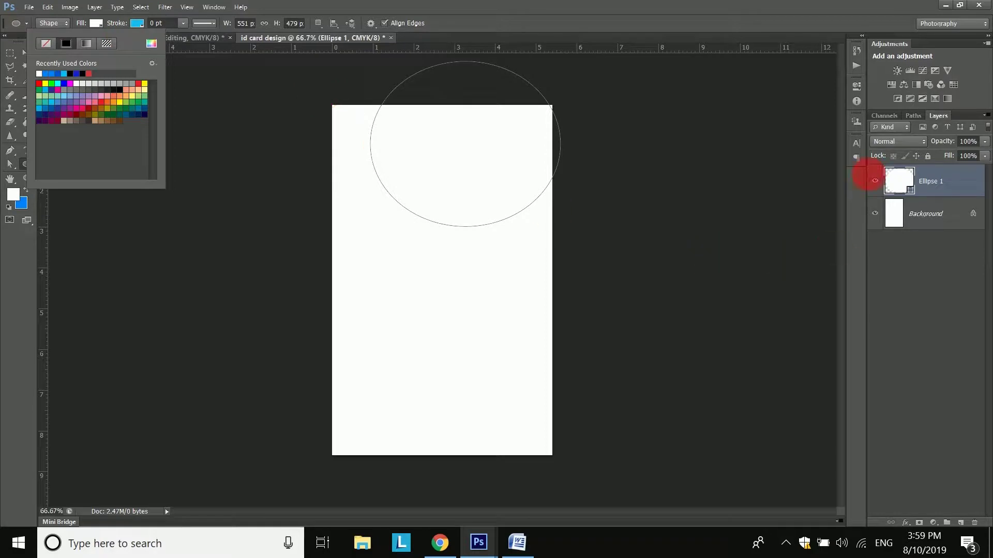
Step: Change the ellipse's fill color to medium blue #02509f
click(897, 185)
double_click(900, 183)
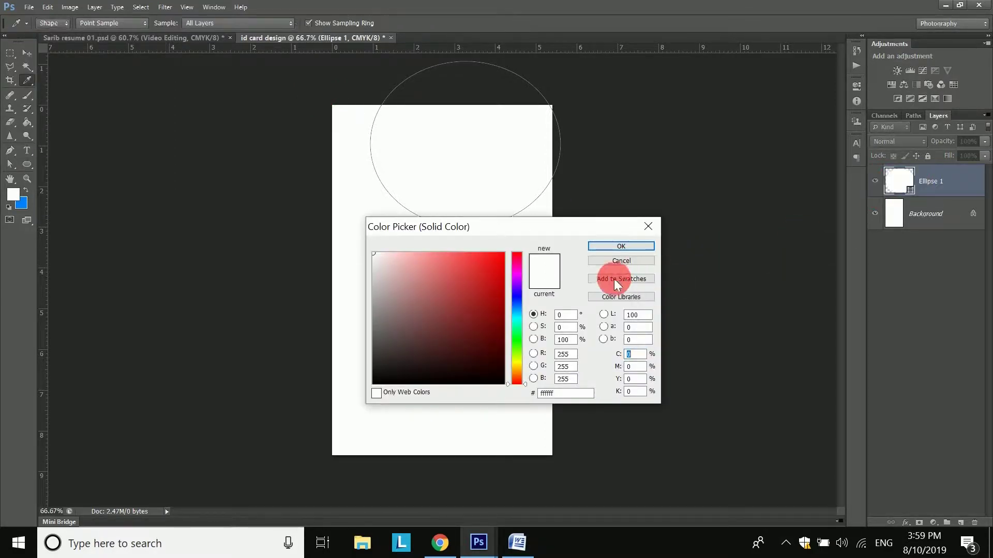
drag(517, 265, 520, 303)
drag(482, 274, 519, 307)
drag(463, 281, 493, 293)
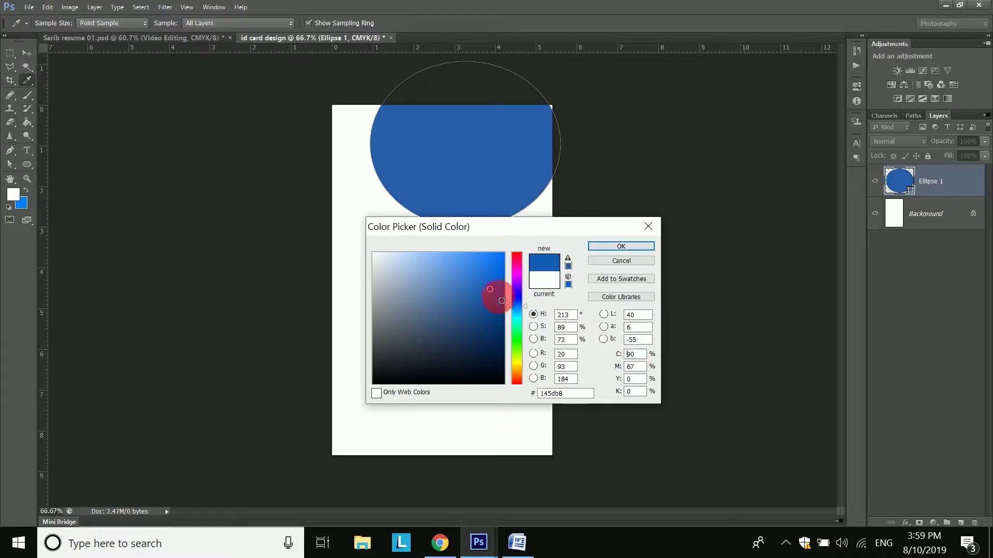
click(501, 300)
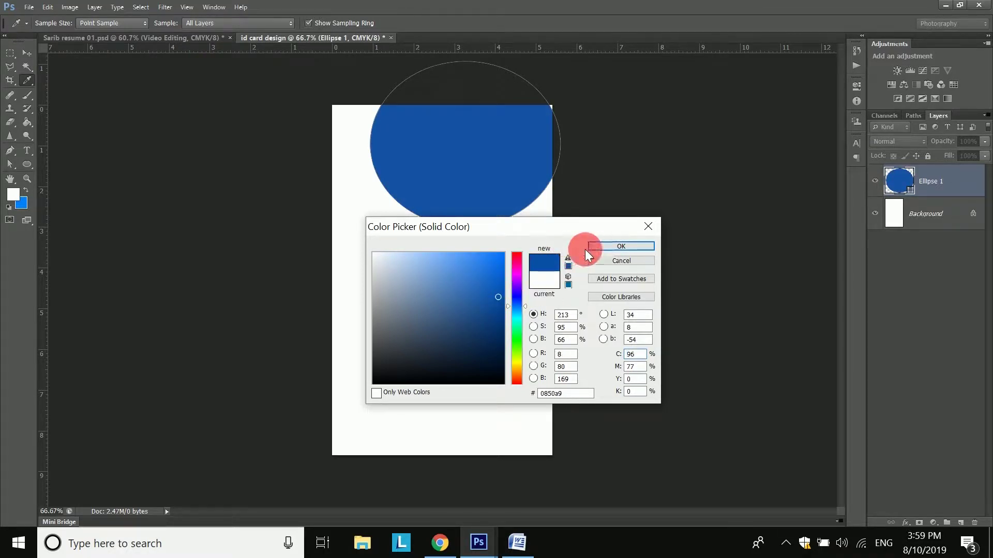
click(514, 305)
drag(514, 309, 514, 309)
click(499, 302)
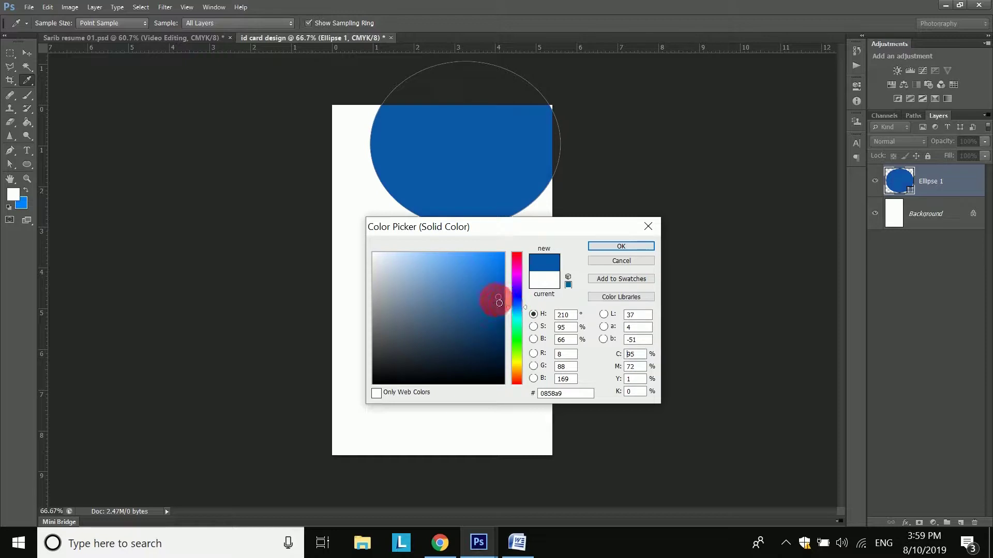
click(629, 248)
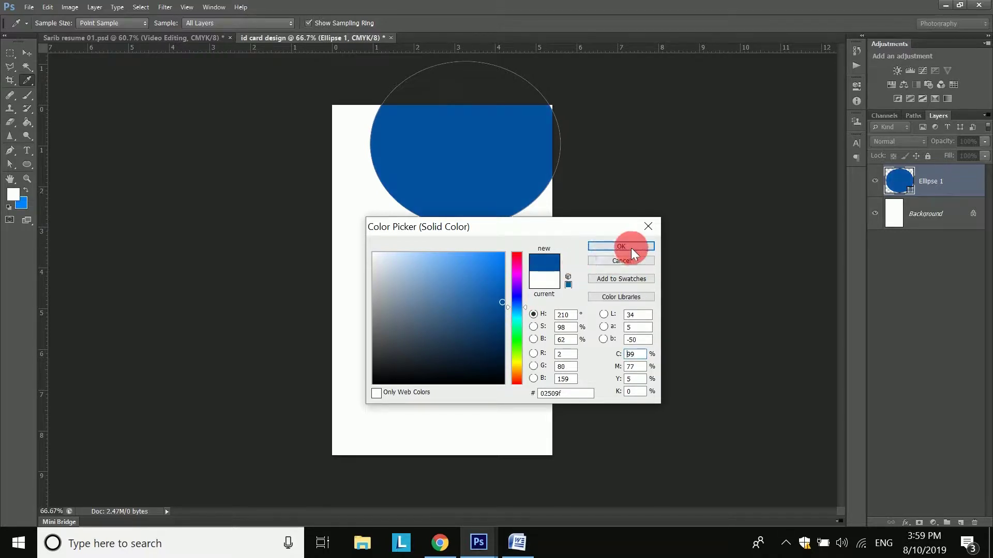
click(886, 254)
Step: Free-transform the ellipse to about 124% width and 140% height so it spans the top of the card
click(61, 21)
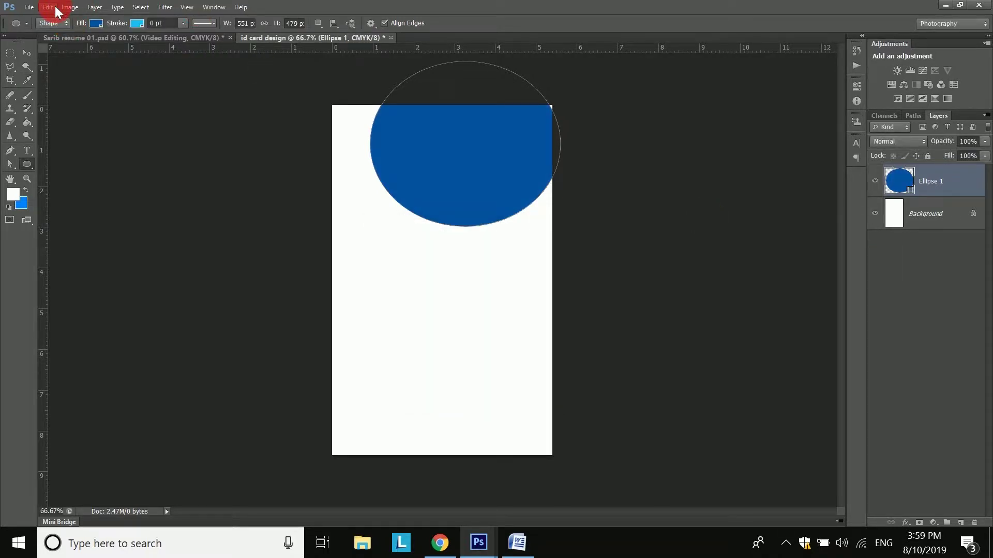
click(47, 7)
click(96, 299)
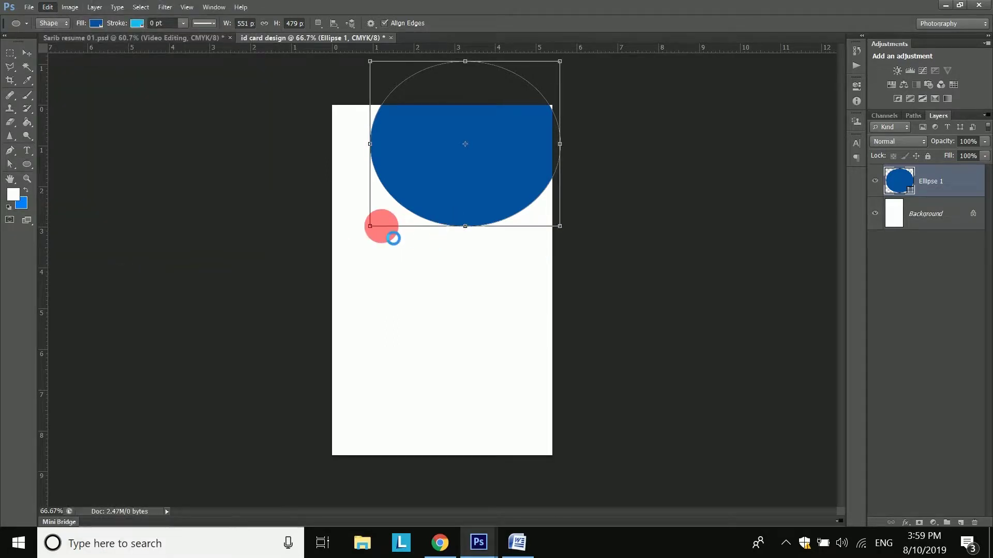
drag(370, 225, 327, 254)
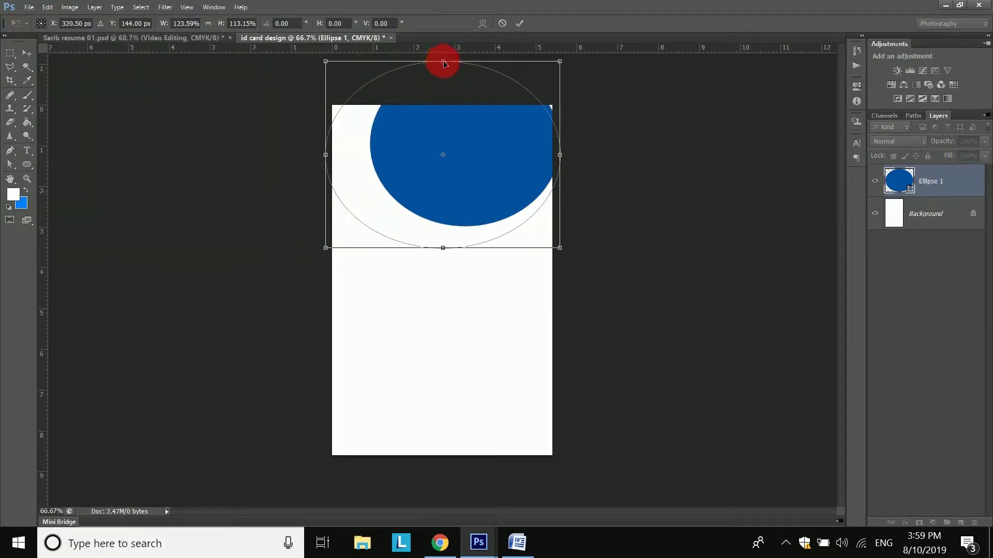
drag(448, 66, 445, 23)
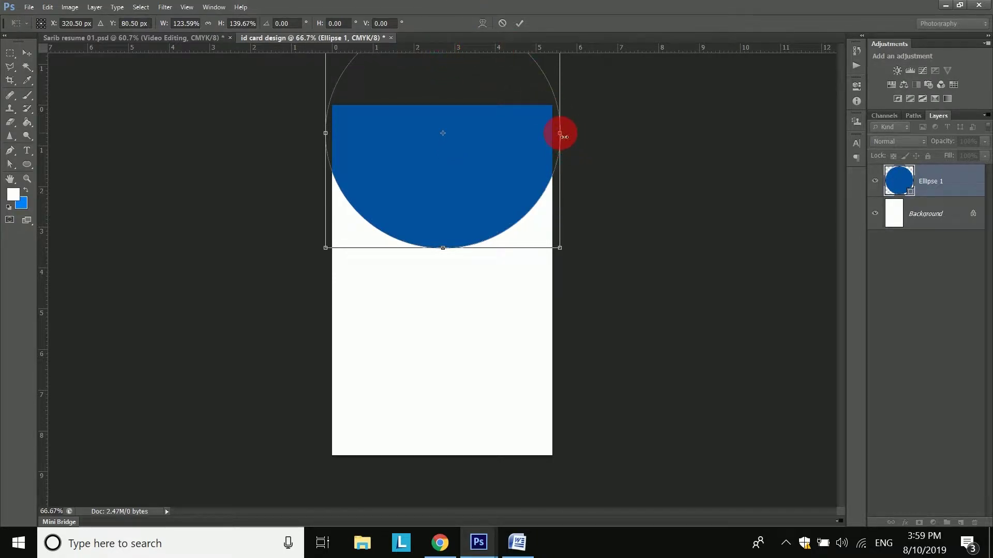
drag(561, 133, 562, 133)
Step: Rotate the ellipse to about 15°, resize it to about 135% by 131%, shift it up, and apply the transform
drag(600, 228, 636, 255)
key(ctrl+minus)
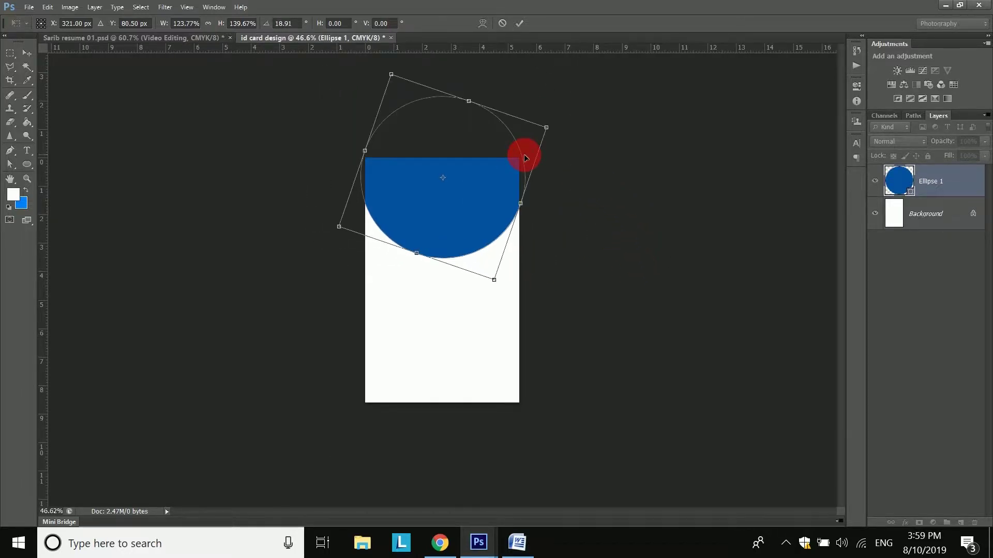
drag(461, 110, 461, 122)
drag(495, 279, 519, 294)
drag(499, 215, 494, 191)
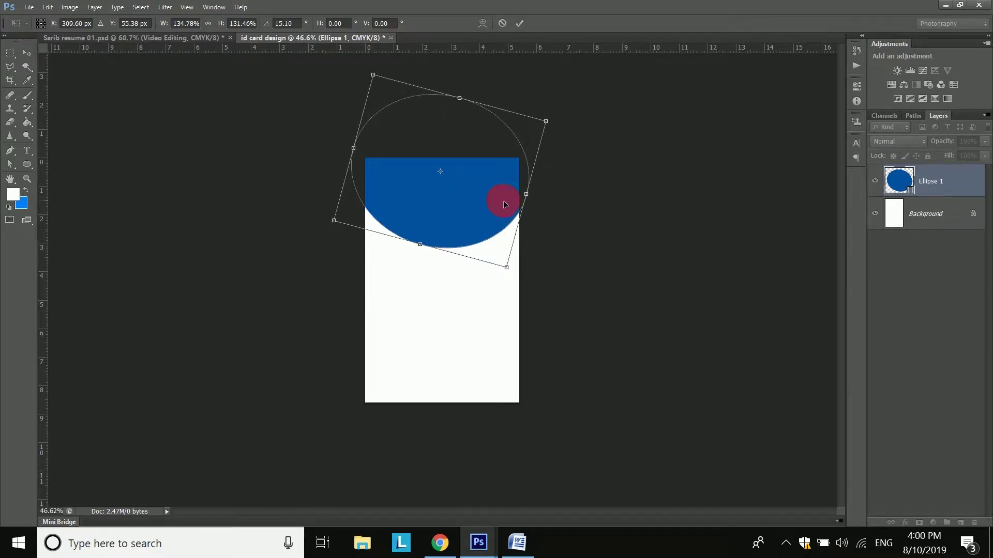
scroll(463, 224, up, 3)
click(520, 23)
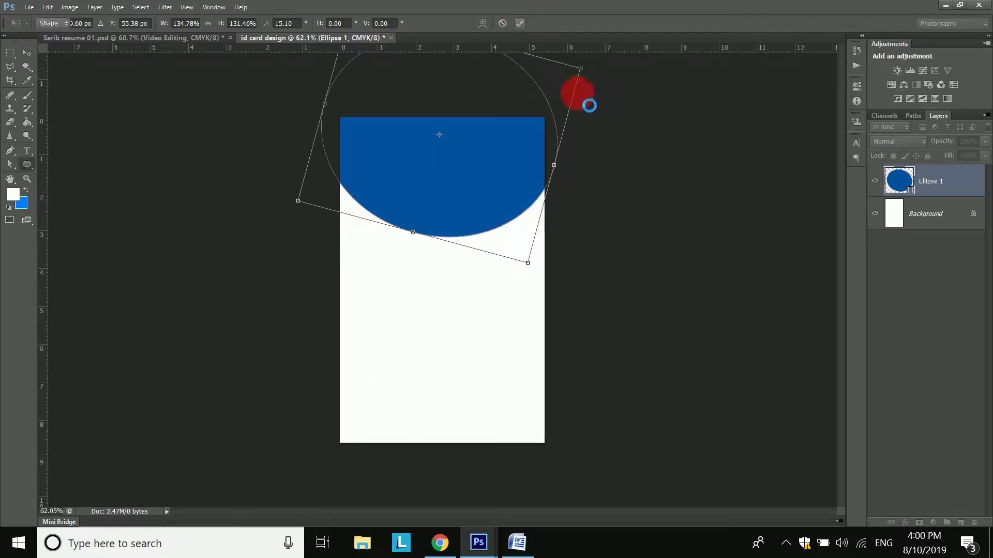
click(903, 254)
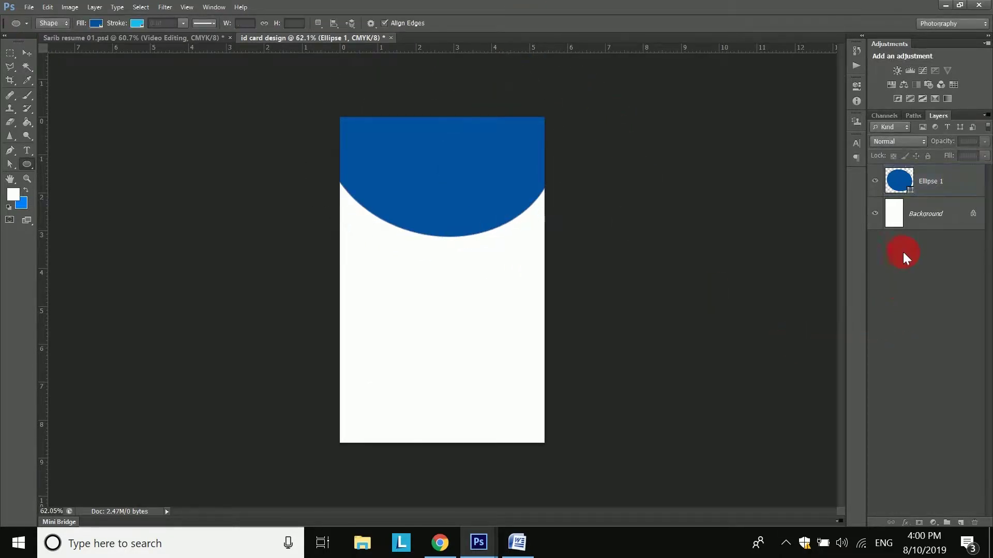
Step: Change the ellipse's fill color to dark navy #062a67
click(908, 190)
double_click(908, 189)
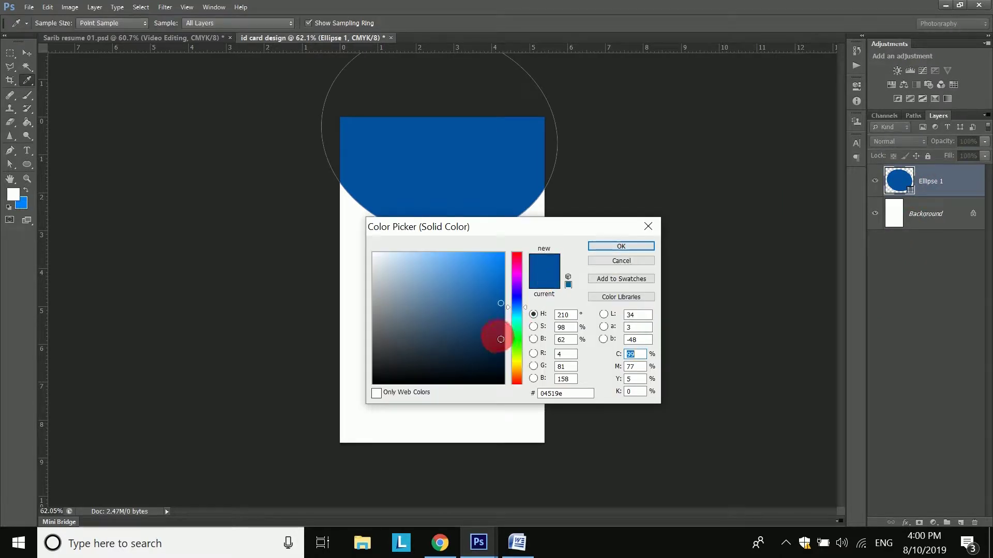
drag(518, 308, 520, 304)
drag(489, 337, 501, 327)
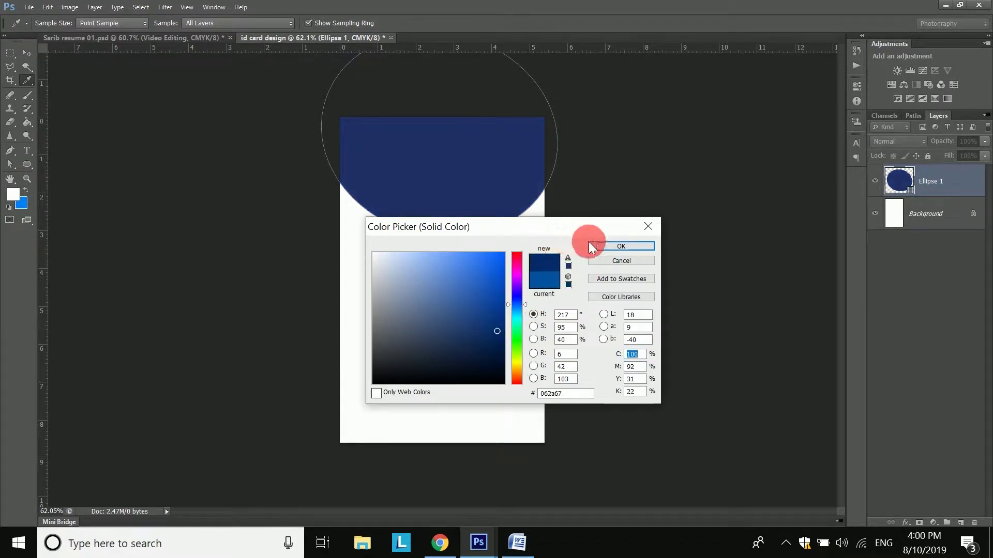
click(592, 246)
click(867, 298)
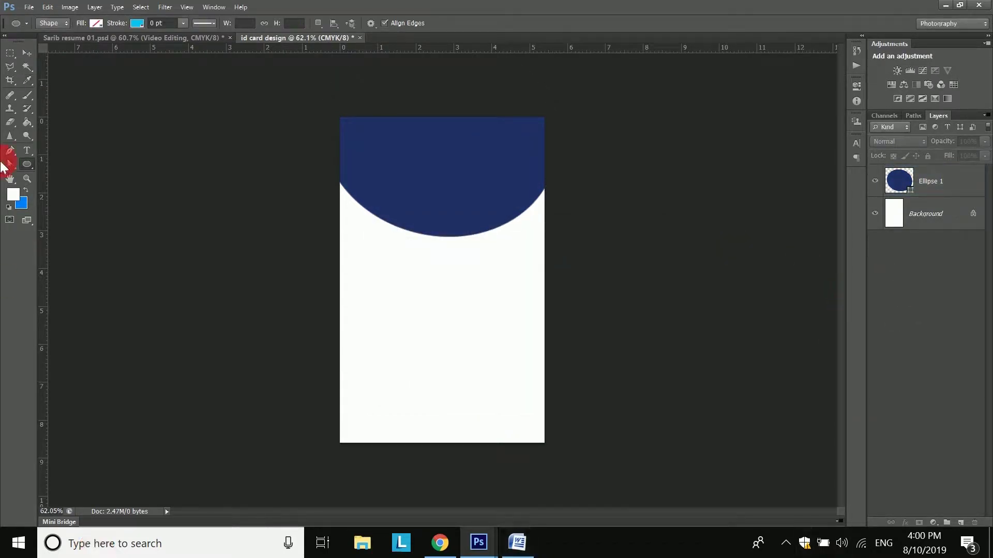
Step: Duplicate the Ellipse 1 layer as "2" and shift the copy sideways toward the card's left edge
right_click(898, 181)
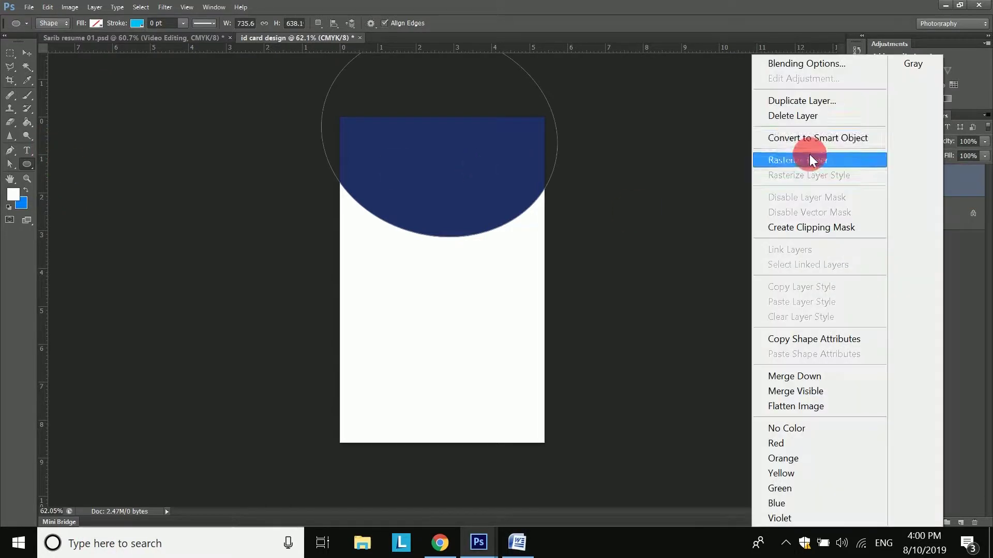
click(799, 101)
text(2)
key(Return)
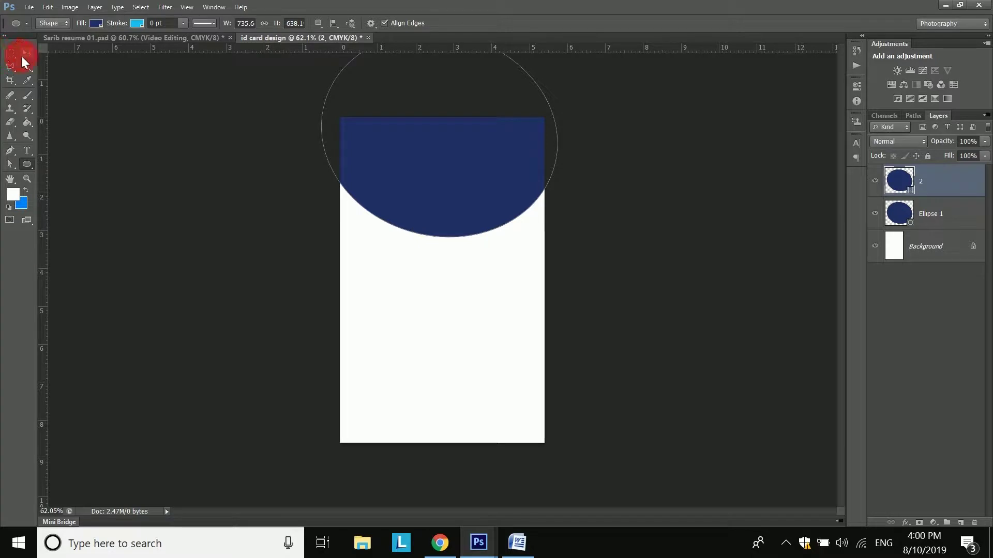
click(24, 54)
drag(370, 170, 340, 170)
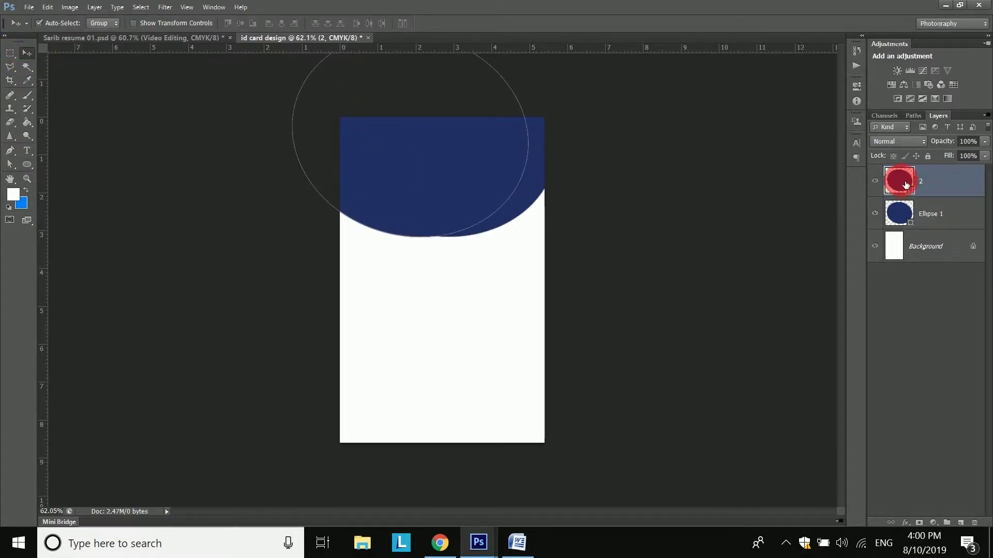
Step: Recolor the ellipse on layer 2 to a lighter blue, #374fa2
double_click(900, 181)
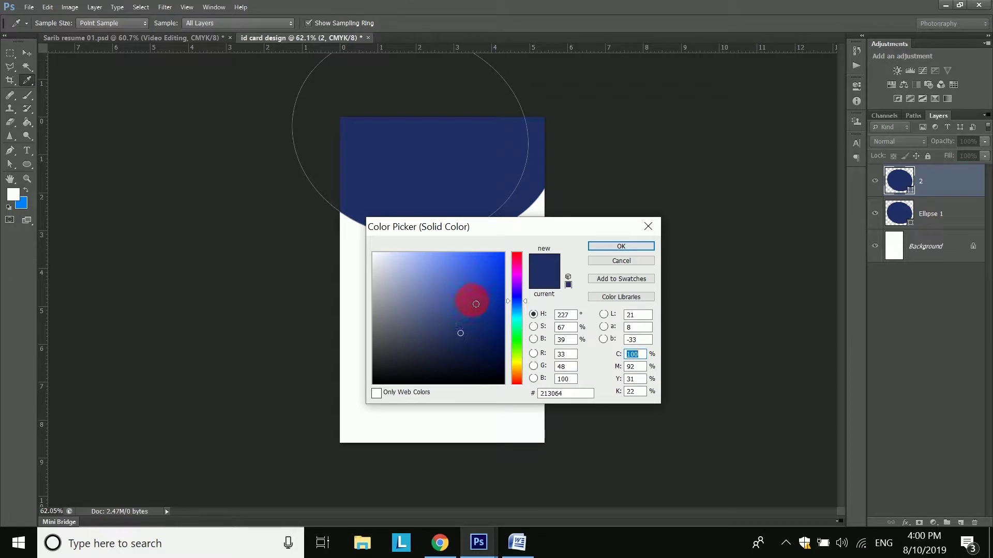
click(483, 292)
click(620, 247)
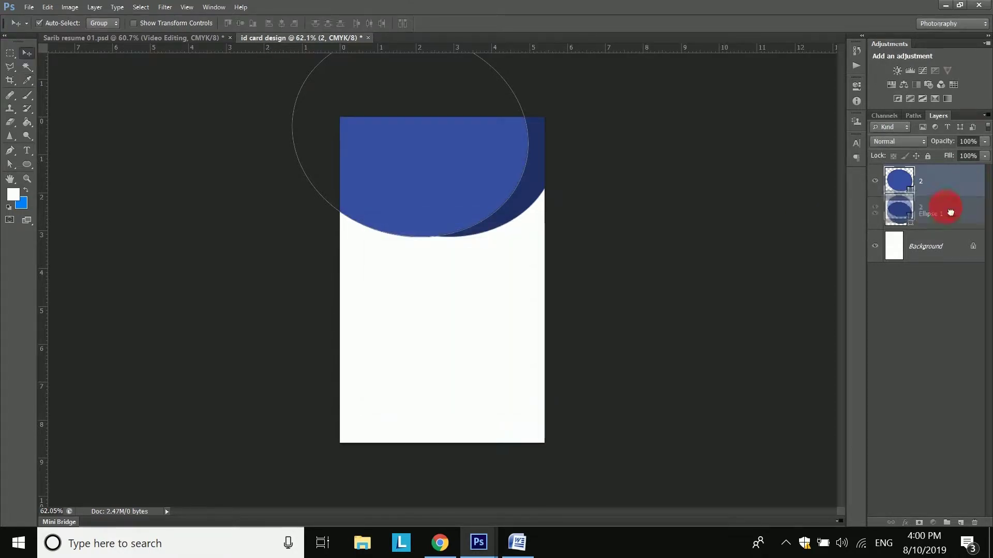
Step: Place layer 2 beneath Ellipse 1 and nudge its ellipse slightly down so it shows as a curved edge
drag(951, 228, 952, 229)
click(492, 238)
drag(362, 216, 365, 224)
Step: Recolor the ellipse on layer 2 to a brighter blue, #1f64ff
double_click(909, 220)
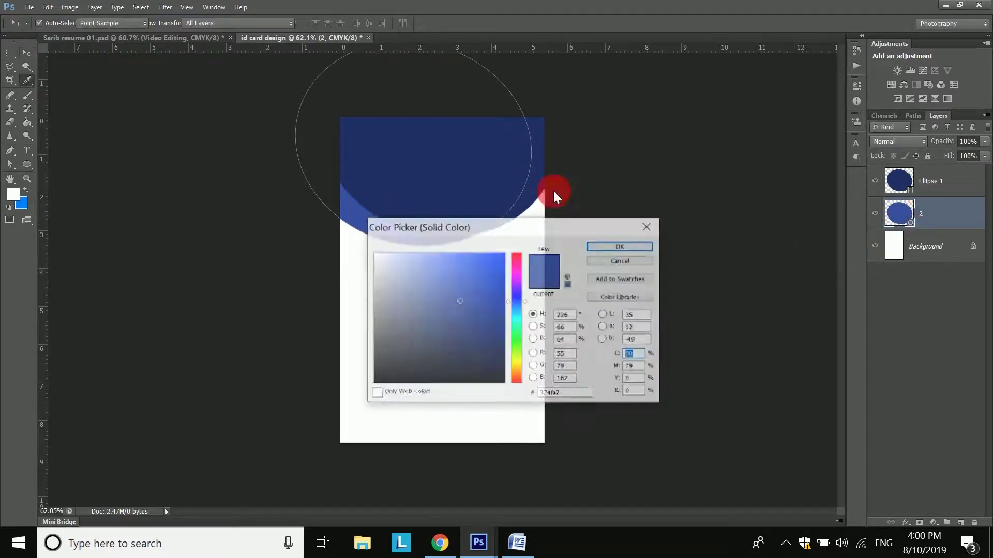
click(521, 302)
click(494, 266)
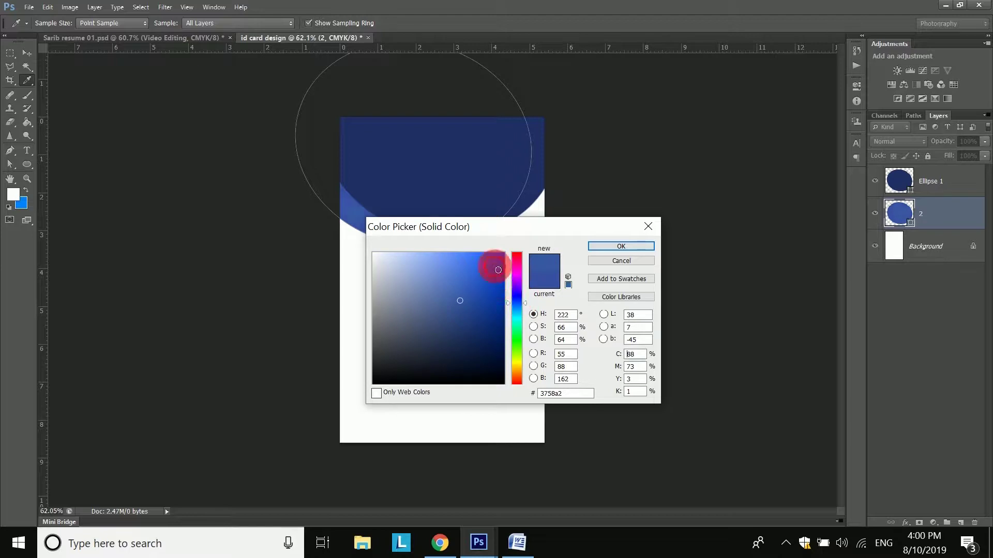
mouse_move(500, 232)
mouse_down()
mouse_move(626, 227)
mouse_move(676, 213)
mouse_move(669, 222)
mouse_move(681, 225)
mouse_move(658, 228)
mouse_move(666, 221)
mouse_up()
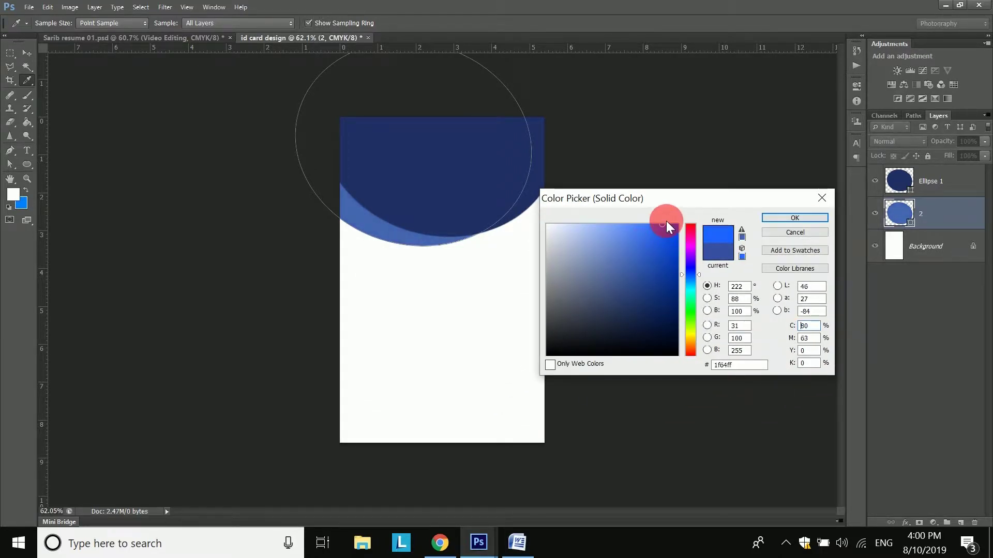
click(792, 217)
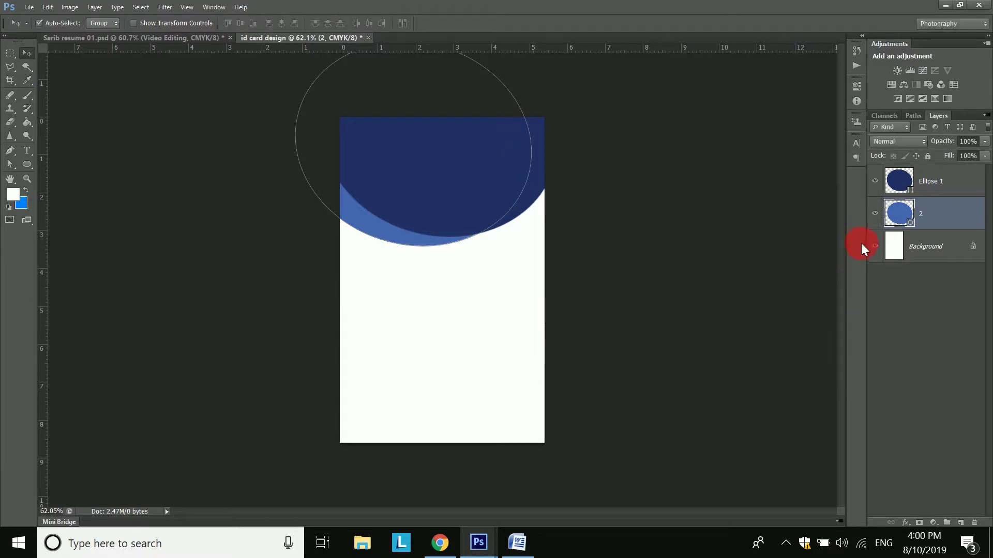
click(912, 308)
Step: Duplicate layer 2 and name the copy "3"
right_click(949, 222)
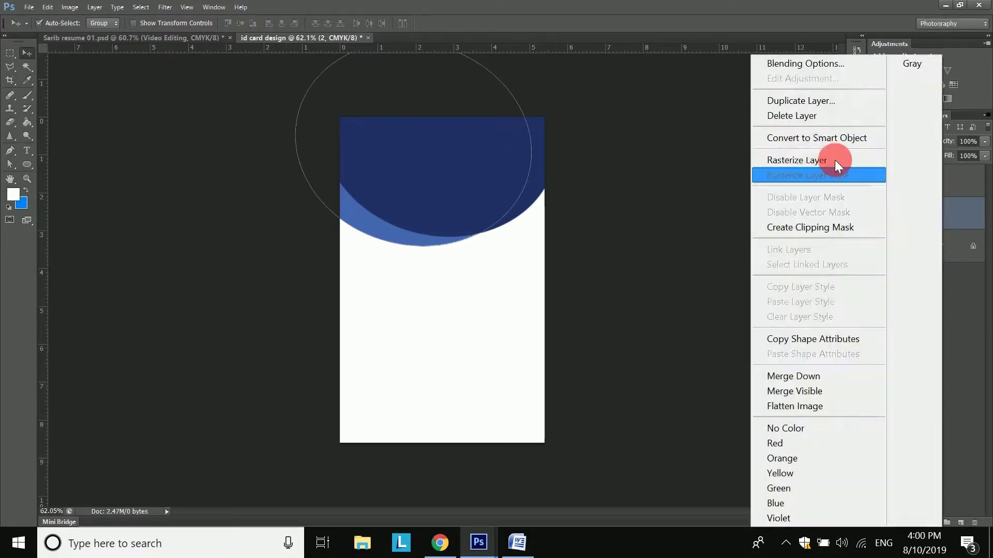
click(809, 108)
text(3)
key(Return)
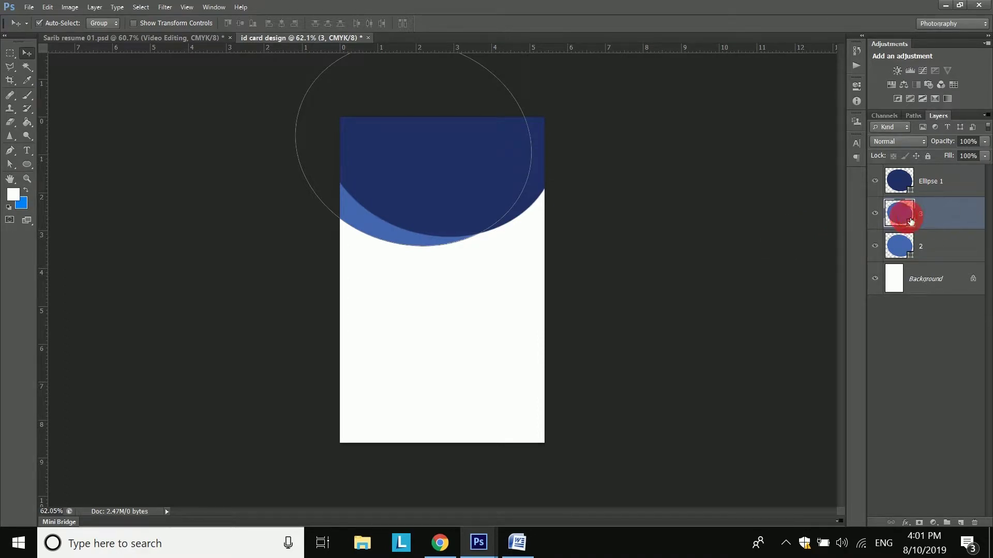
Step: Recolor the ellipse on layer 3 to a lighter blue, #5d7cbe, and place the layer beneath layer 2
double_click(909, 221)
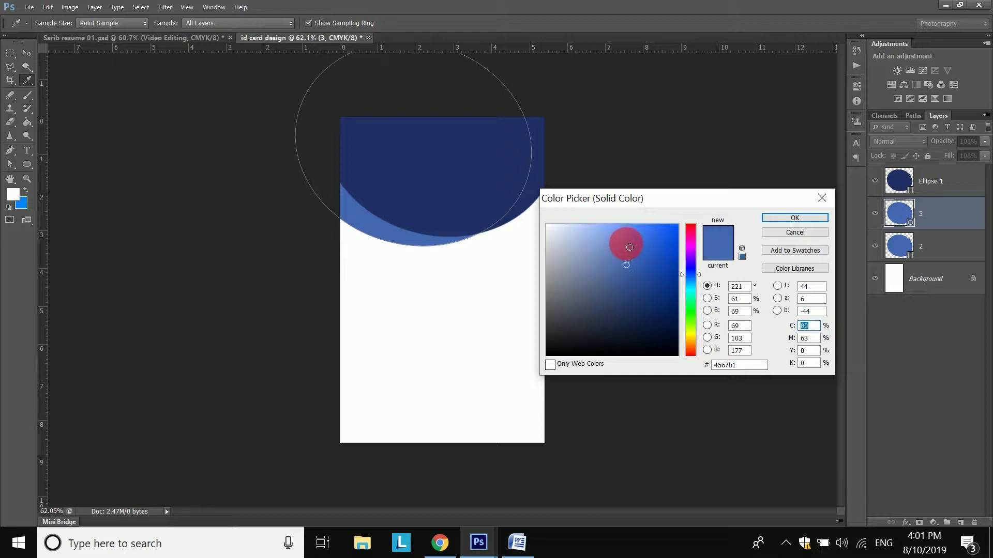
click(627, 241)
click(760, 217)
mouse_move(934, 249)
mouse_down()
mouse_move(937, 266)
mouse_move(931, 255)
mouse_up()
Step: Nudge the ellipse on layer 2 slightly down and toward the card's right edge
click(383, 239)
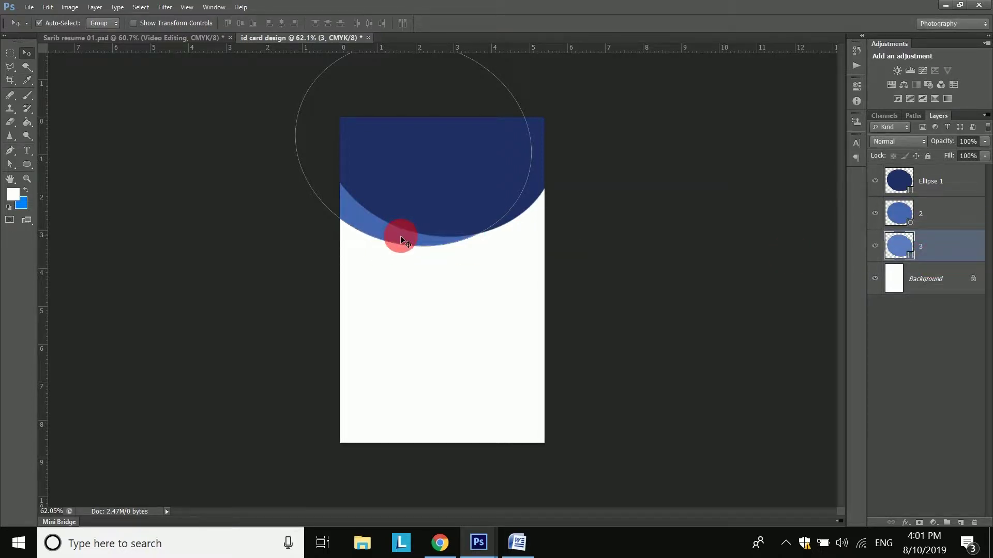
drag(401, 237, 420, 247)
mouse_move(917, 222)
mouse_down()
mouse_move(931, 247)
mouse_move(926, 223)
mouse_up()
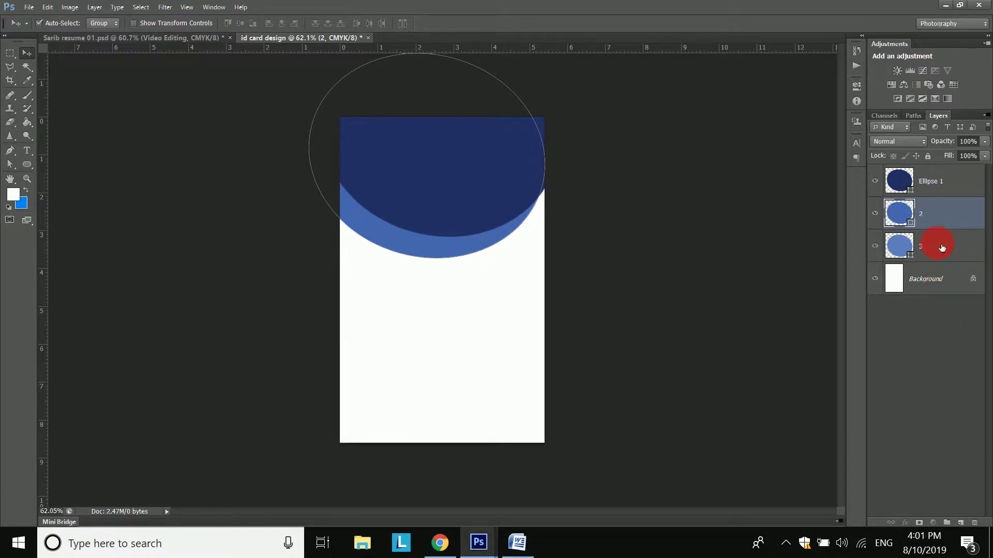
Step: Change the fill of layer 3's ellipse to a slightly more saturated blue, #587abd
click(943, 249)
double_click(907, 247)
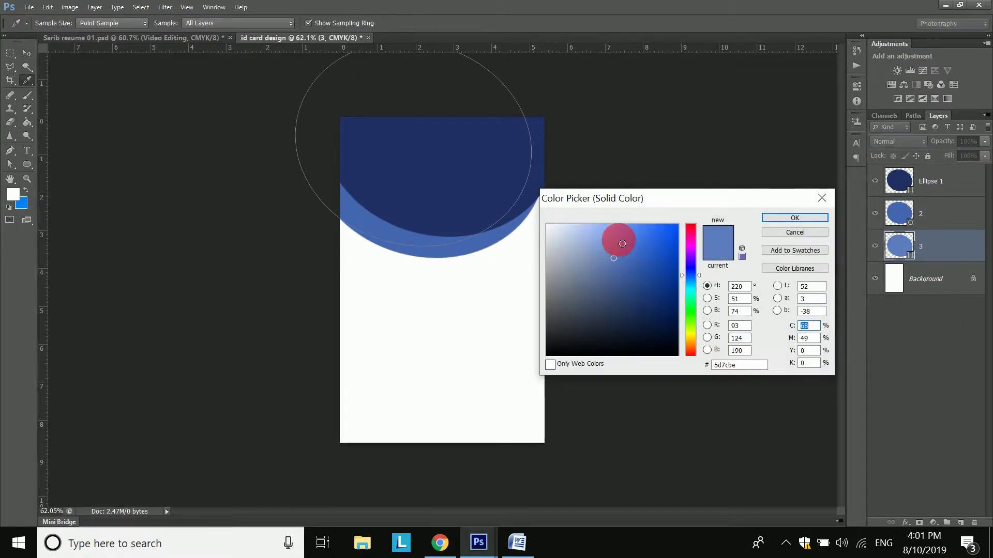
drag(648, 267, 638, 232)
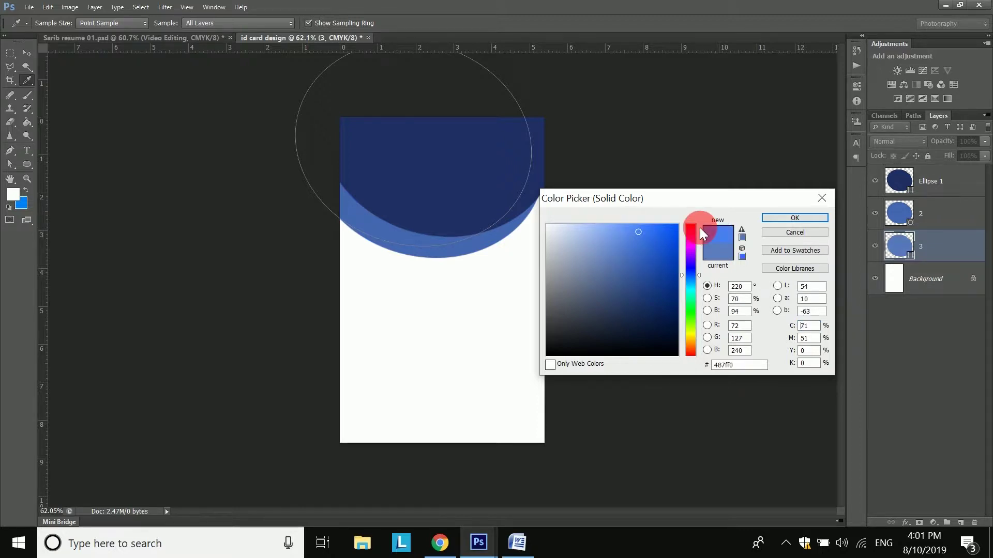
mouse_move(680, 278)
mouse_down()
mouse_move(665, 284)
mouse_move(669, 310)
mouse_move(645, 233)
mouse_move(662, 243)
mouse_up()
click(812, 218)
key(v)
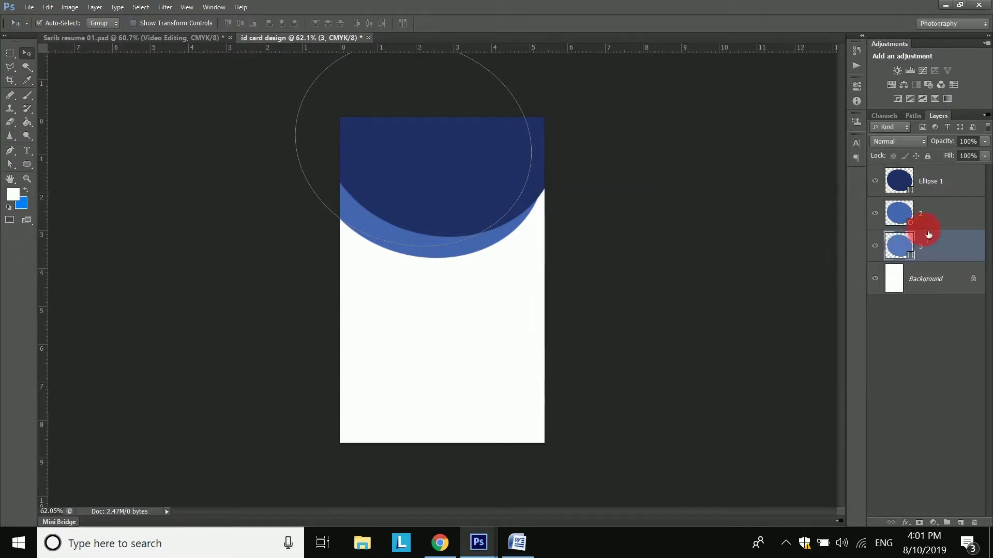
Step: Place layer 3 above layer 2 and shift layer 2's ellipse slightly farther right so both curved bands show
click(932, 221)
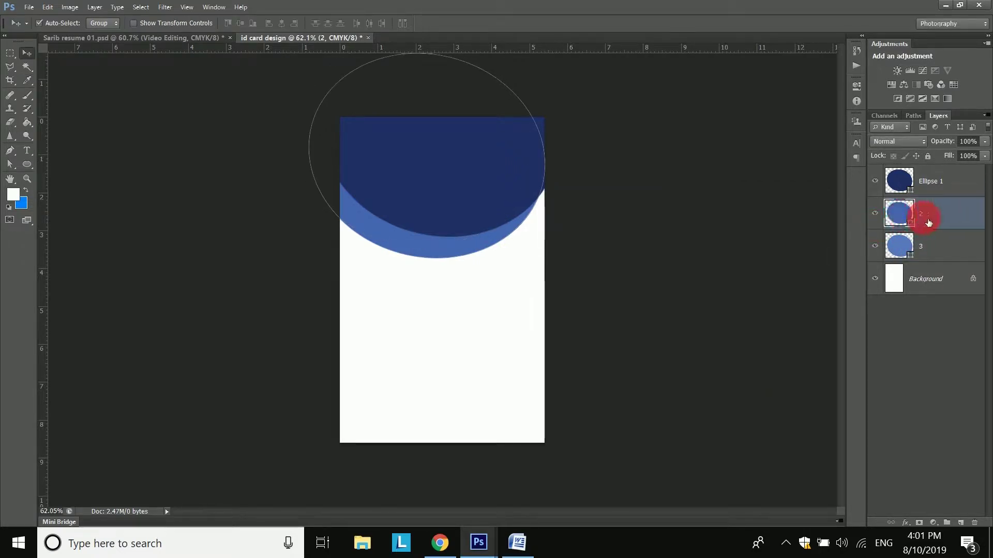
click(949, 249)
drag(950, 250, 935, 211)
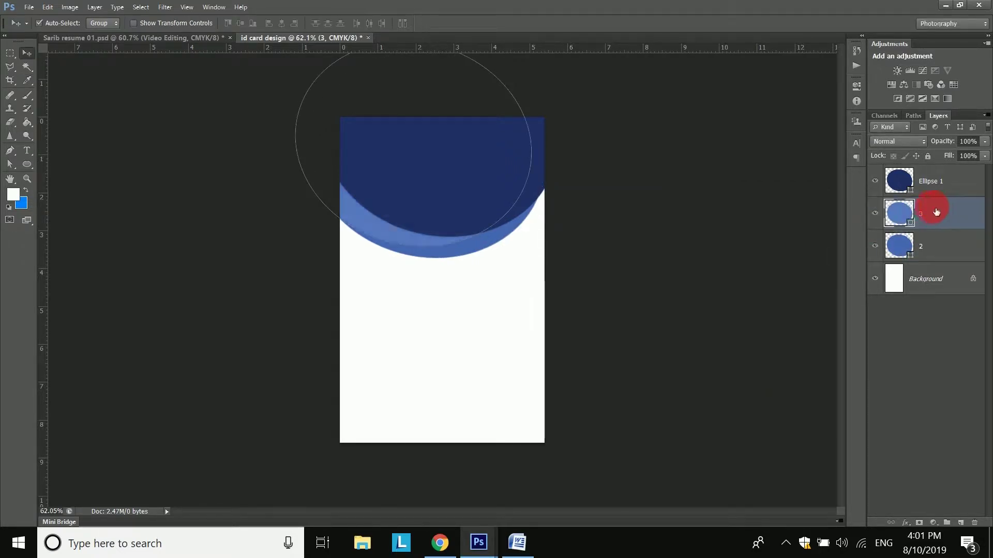
click(930, 321)
drag(490, 243, 495, 238)
scroll(452, 241, up, 5)
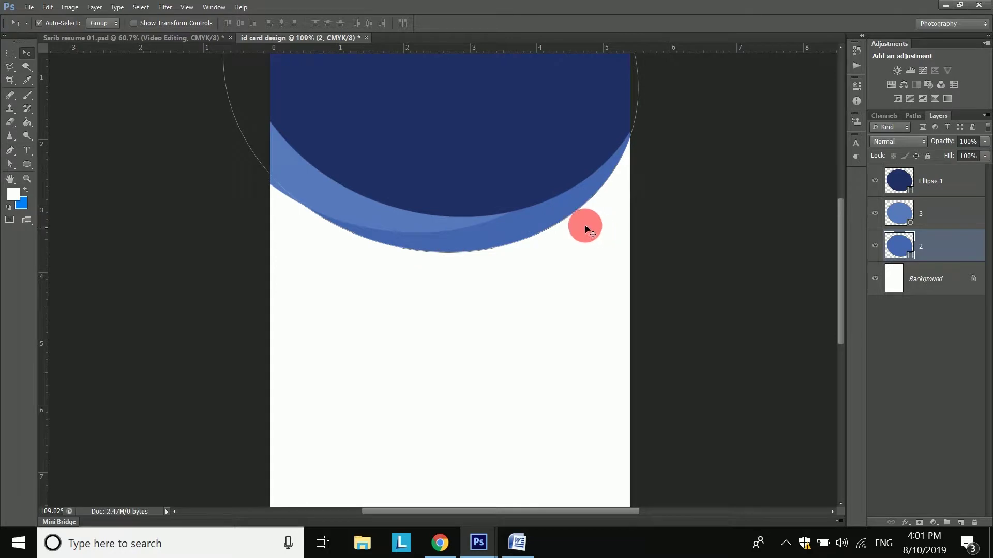
scroll(507, 238, down, 5)
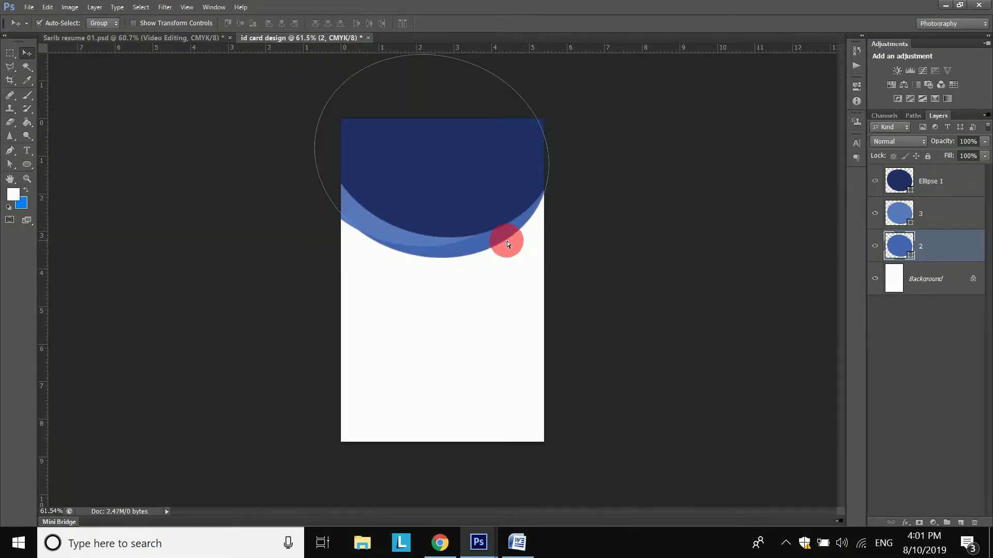
Step: Enlarge layer 2's ellipse with Free Transform Path to about 105% in width and height
key(ctrl+t)
click(508, 22)
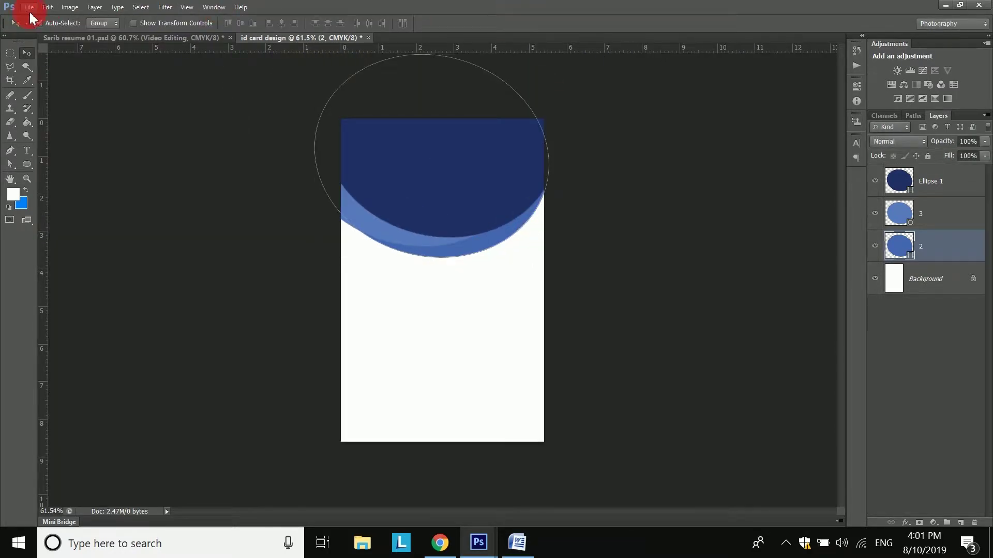
click(47, 7)
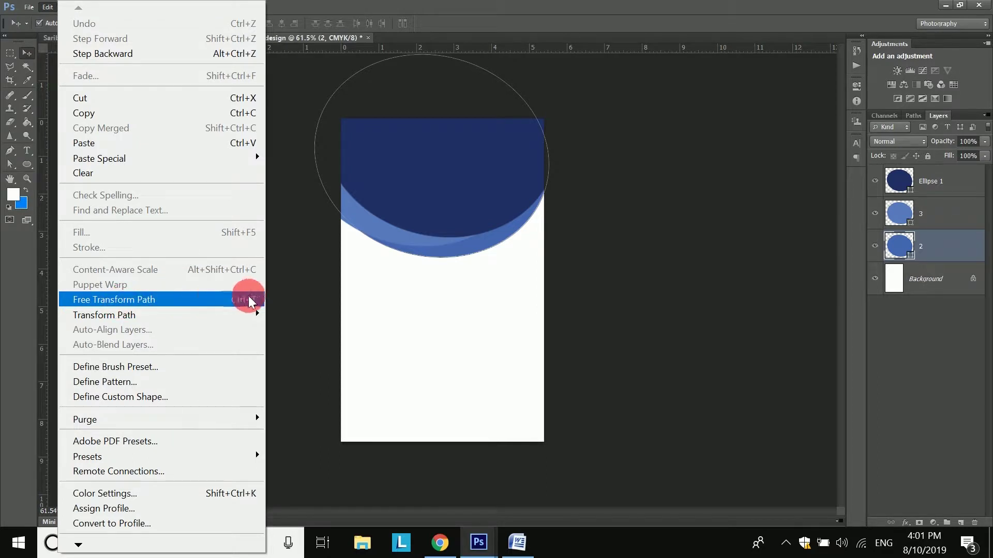
click(247, 299)
drag(548, 257, 562, 268)
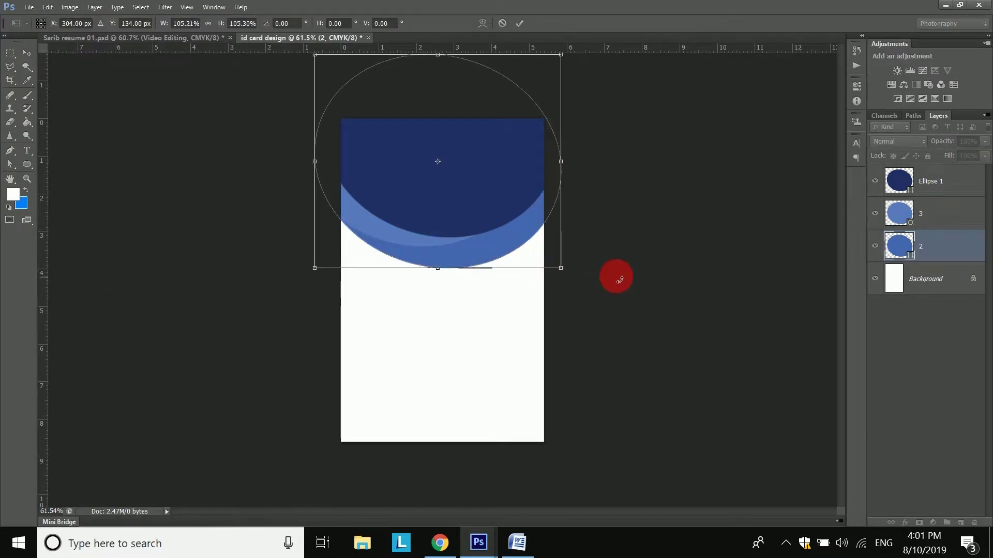
Step: Flip layer 2's ellipse horizontally, shift it left to X 277 px, and apply the transform
right_click(432, 203)
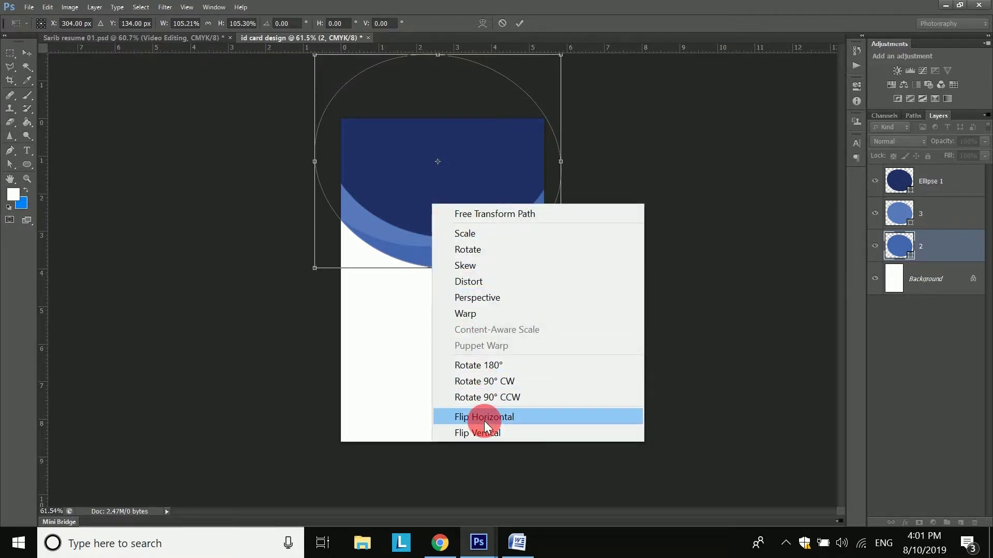
click(484, 418)
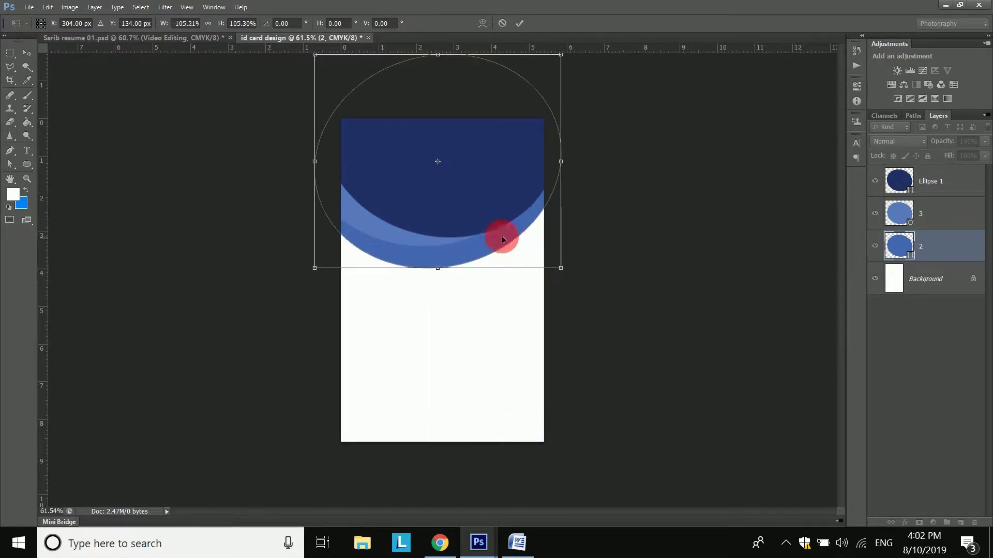
drag(501, 236, 494, 241)
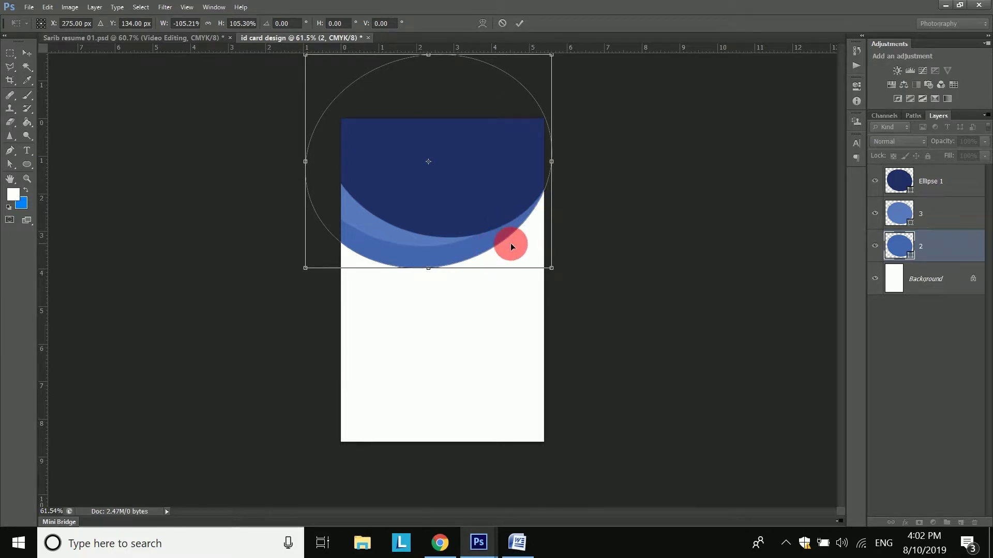
key(Right)
key(Right)
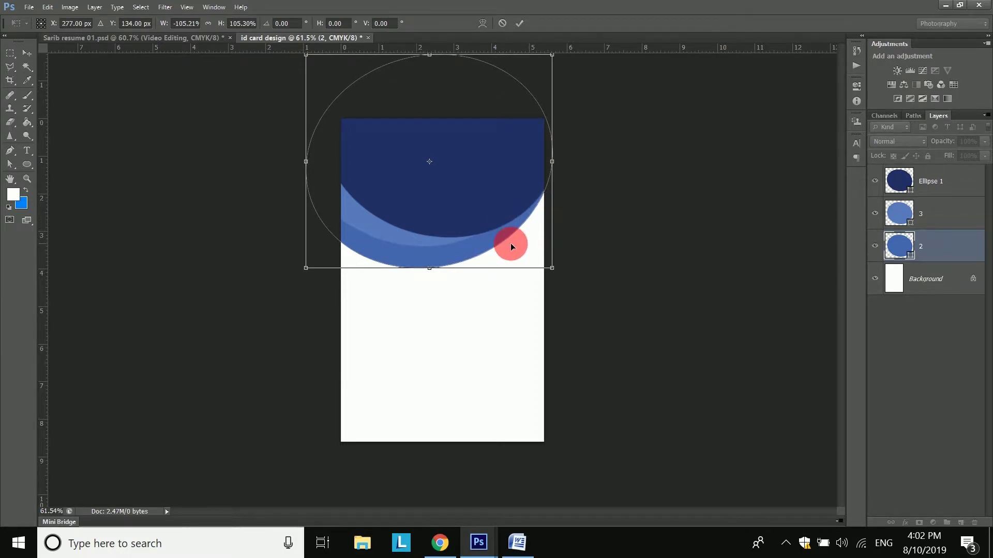
click(518, 22)
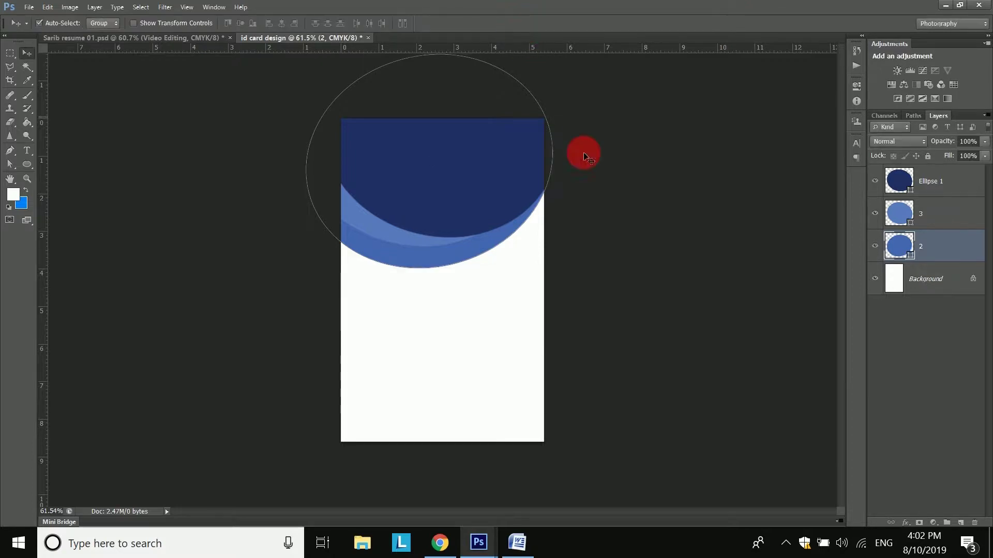
click(899, 388)
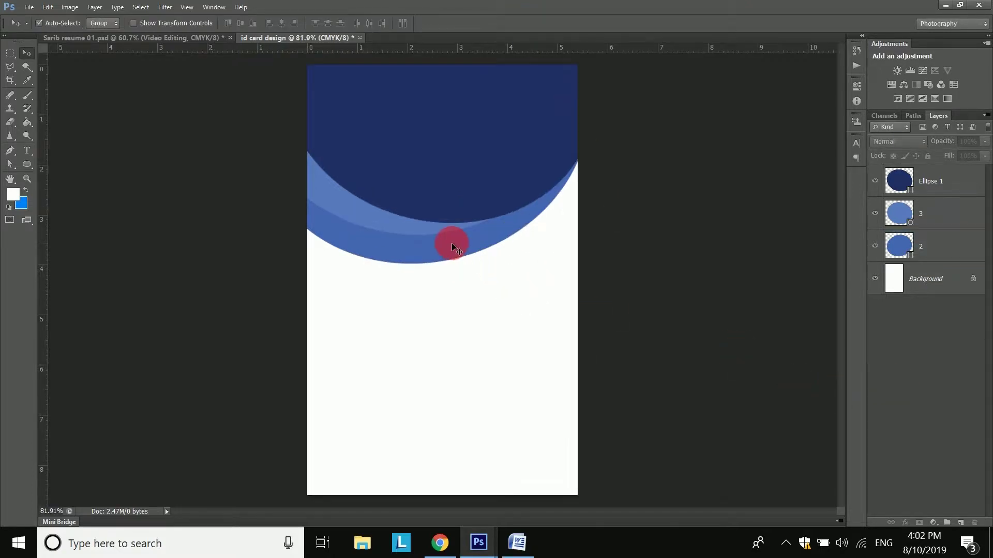
Step: Recolor layer 2's ellipse to a pale blue lighter than the band on layer 3
double_click(902, 246)
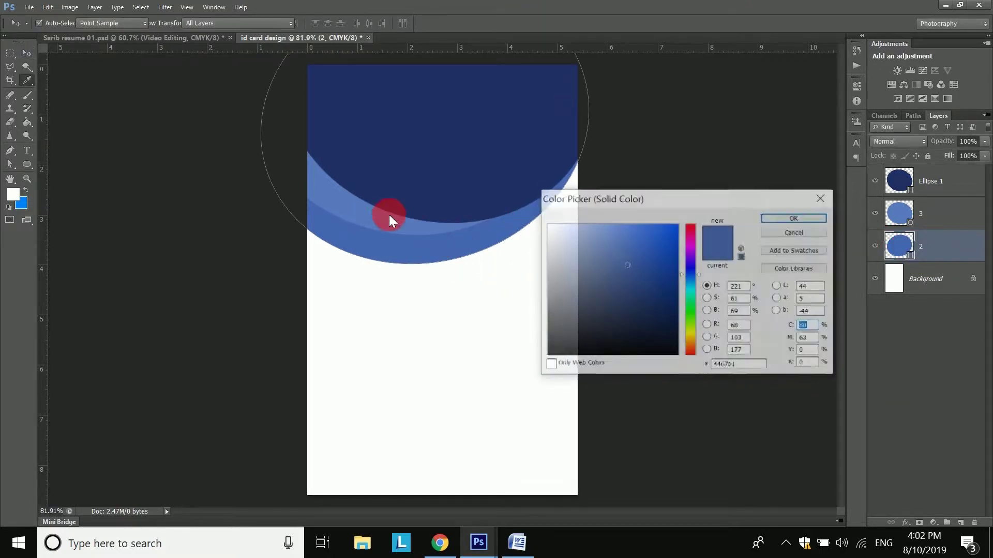
click(381, 218)
click(623, 238)
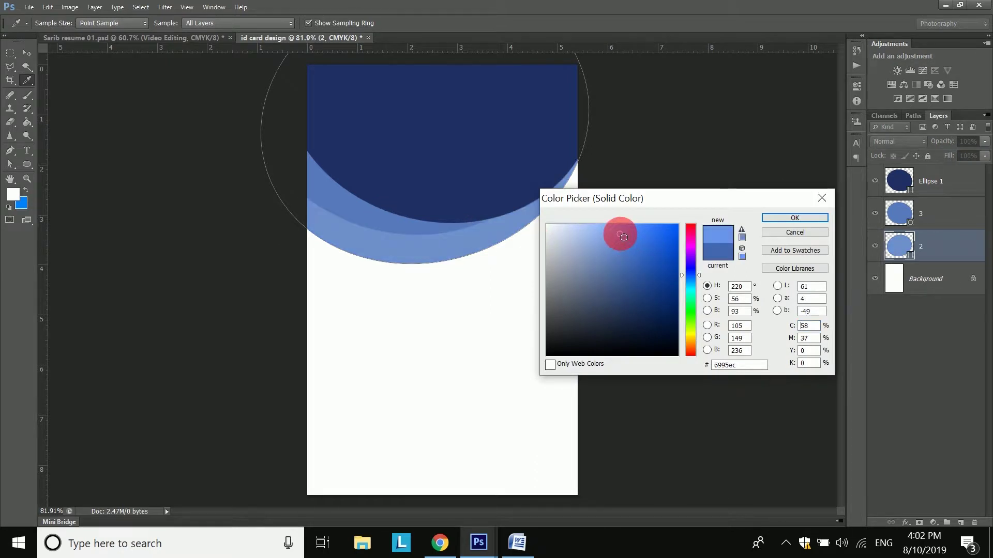
drag(616, 234, 616, 228)
click(763, 218)
Step: Recolor layer 3's ellipse to a deeper blue, about #2967df
double_click(899, 214)
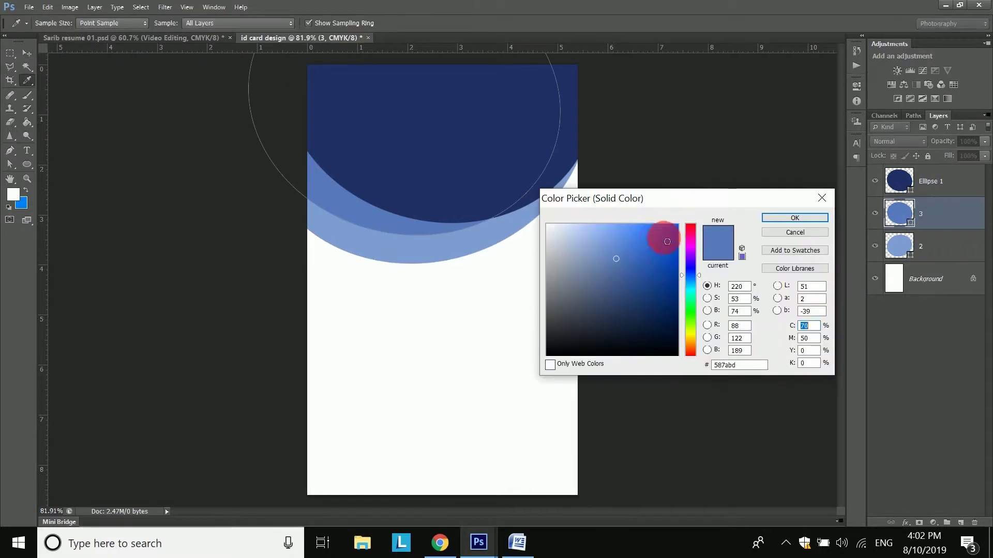
click(637, 256)
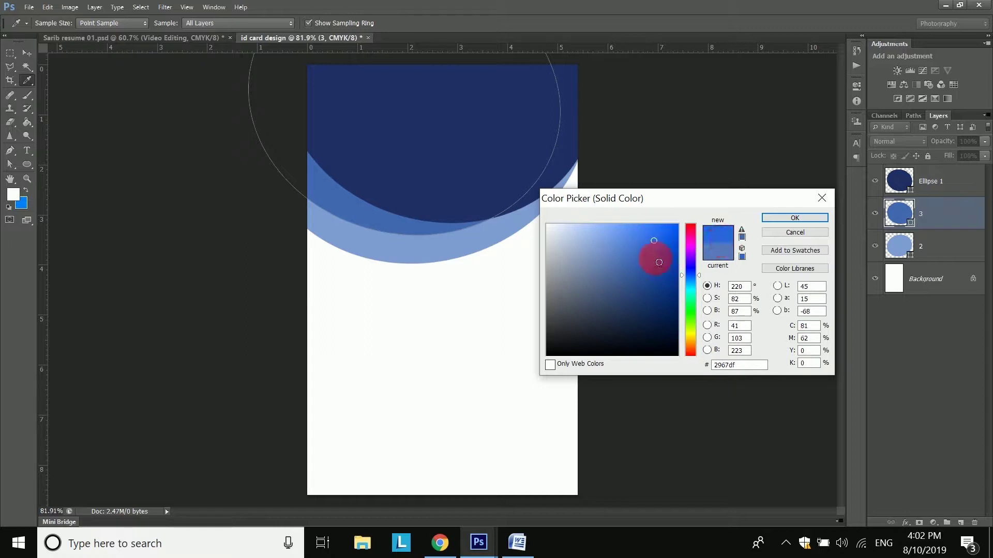
click(781, 217)
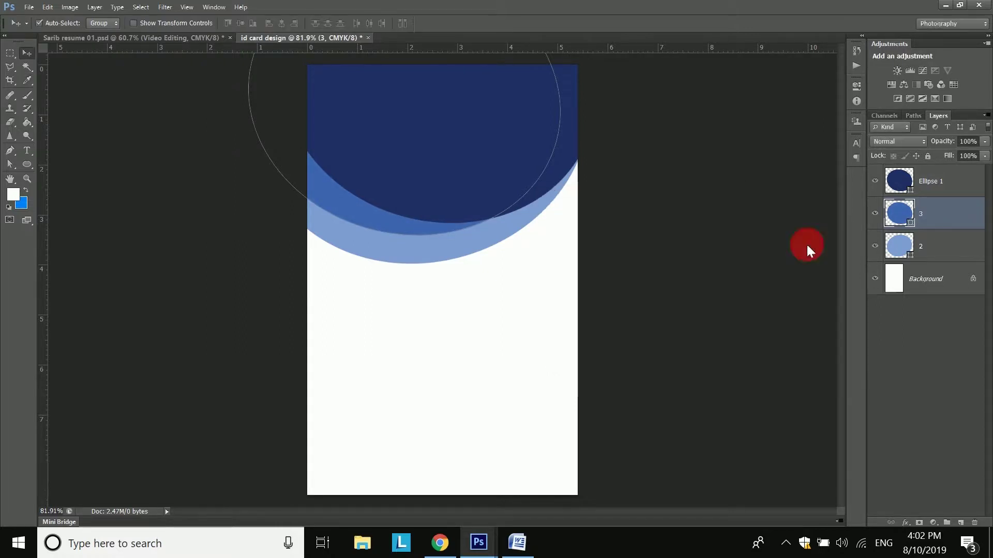
Step: Move the ellipses on layers Ellipse 1, 3 and 2 together slightly down the card
click(919, 195)
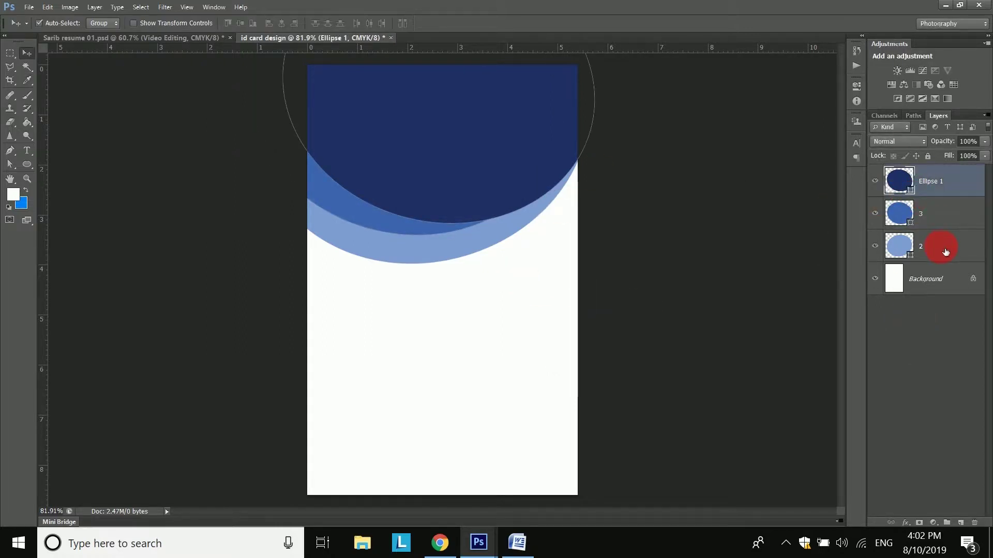
shift+click(940, 248)
scroll(417, 177, down, 3)
drag(419, 180, 431, 205)
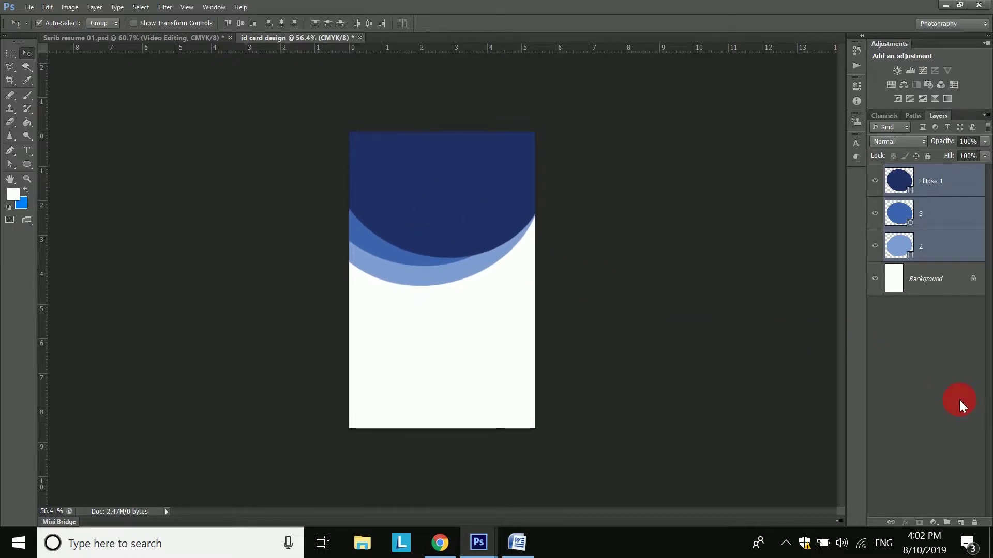
click(967, 414)
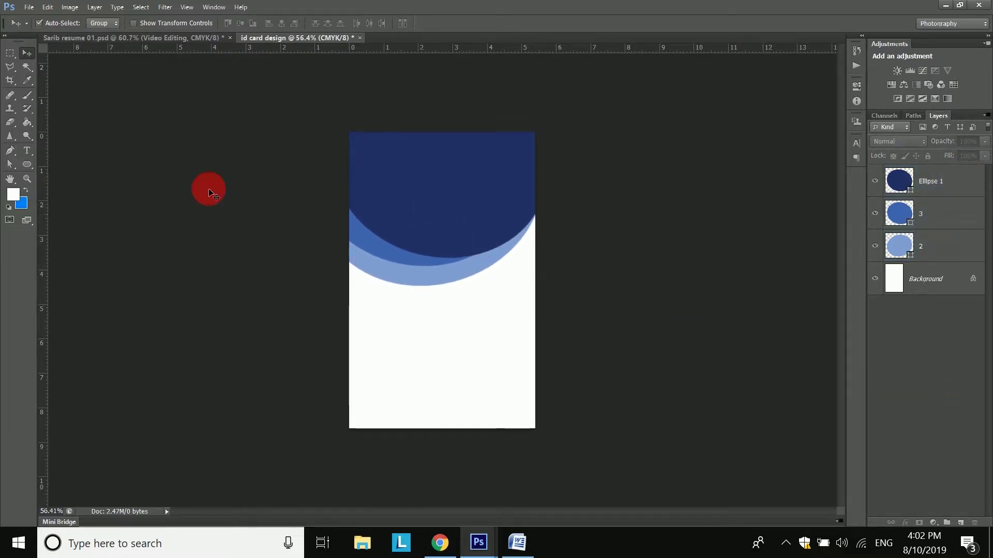
Step: Draw a white-filled circle about 19 mm wide on the navy area near the card's top center with the Ellipse tool
click(23, 162)
click(78, 183)
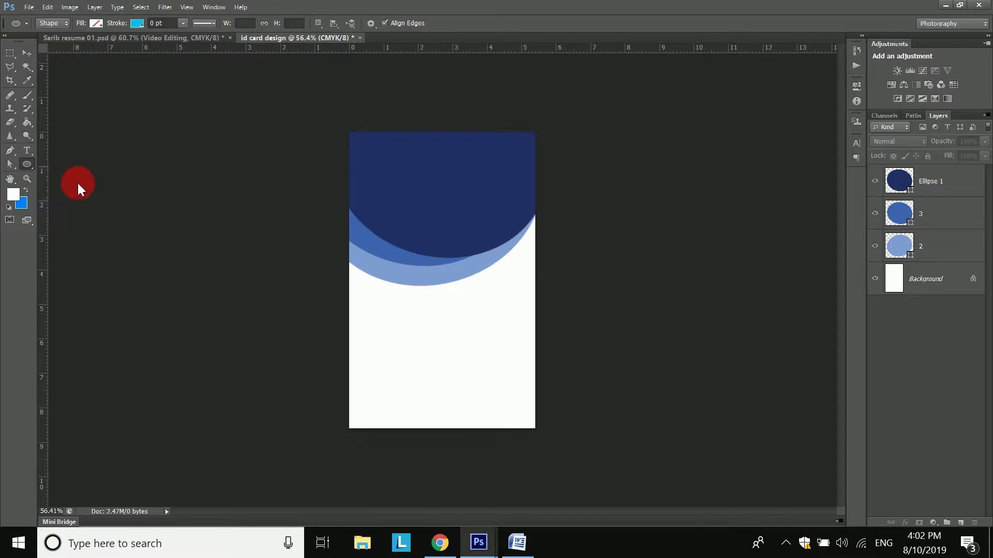
click(95, 24)
click(64, 43)
drag(417, 167, 445, 187)
Step: Center the white circle horizontally on the card by aligning it to a whole-canvas selection, and clear the selection
click(27, 53)
click(135, 8)
click(155, 19)
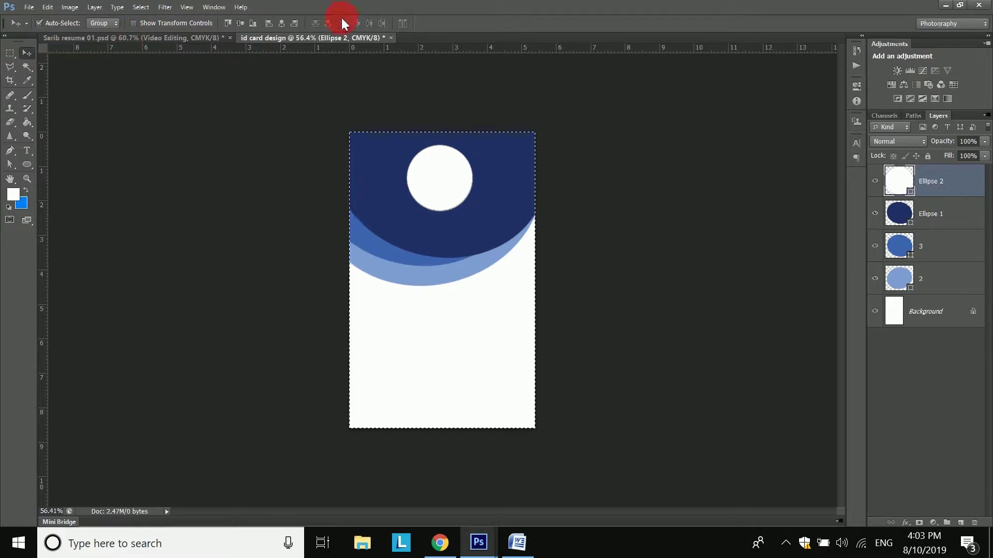
click(279, 23)
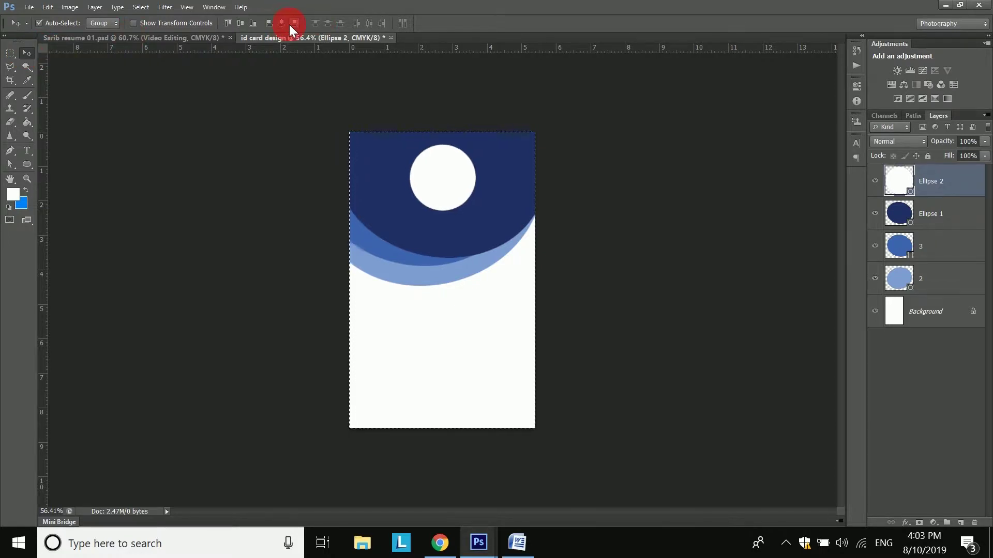
click(140, 8)
click(147, 34)
click(393, 101)
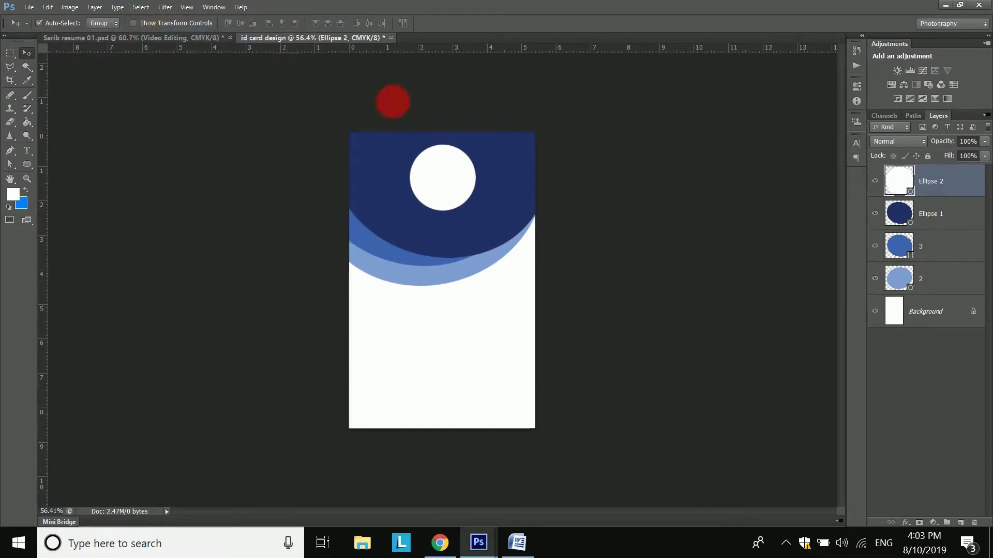
Step: Switch to Chrome and copy the enlarged portrait photo from the office girls image search results
click(439, 542)
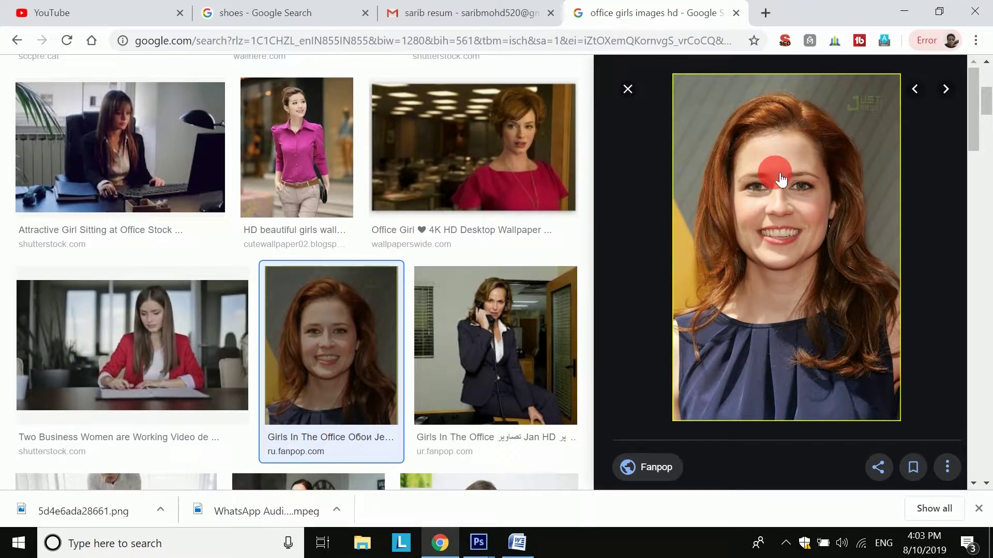
right_click(743, 160)
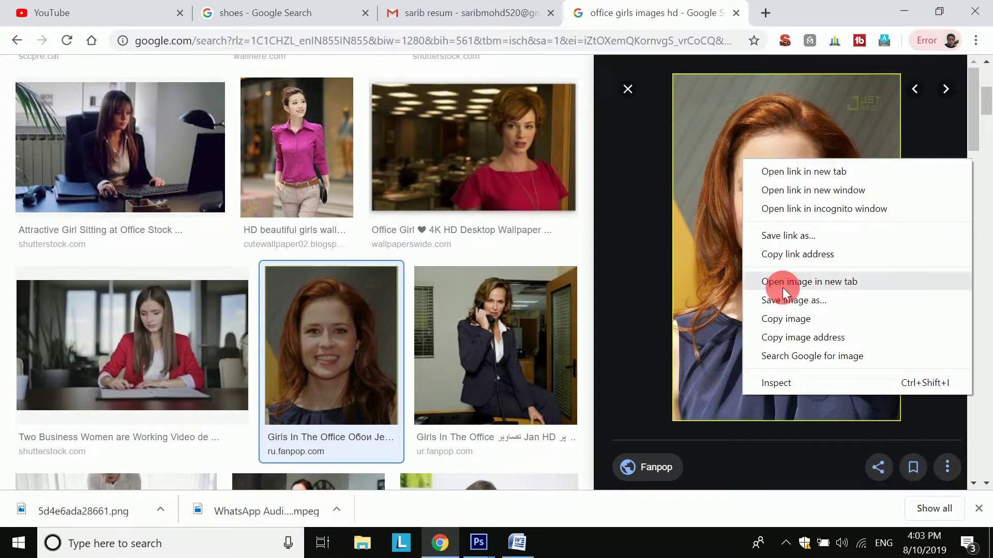
click(784, 320)
Step: Return to Photoshop and paste the copied portrait into the id card design document
mouse_move(479, 542)
click(450, 452)
click(472, 541)
click(427, 495)
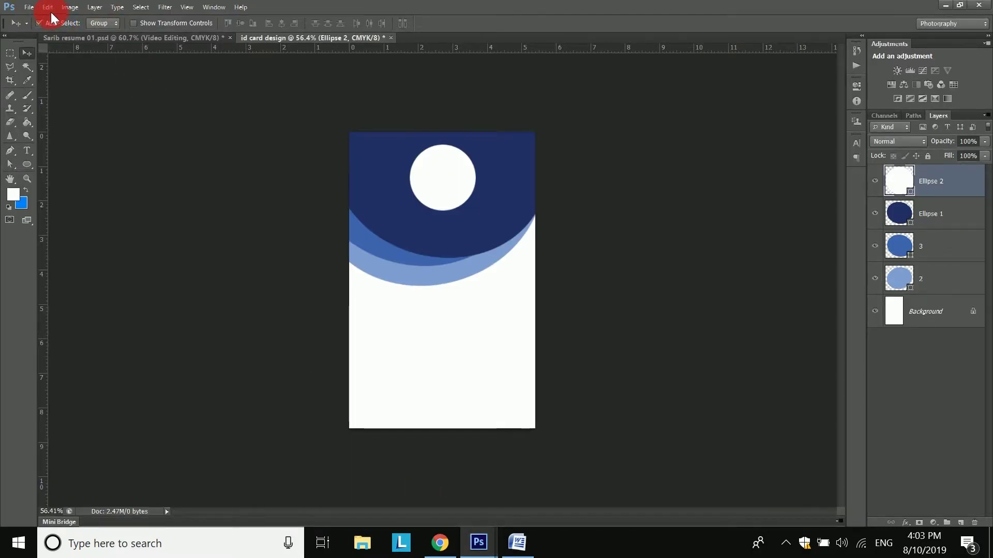
click(51, 11)
click(103, 142)
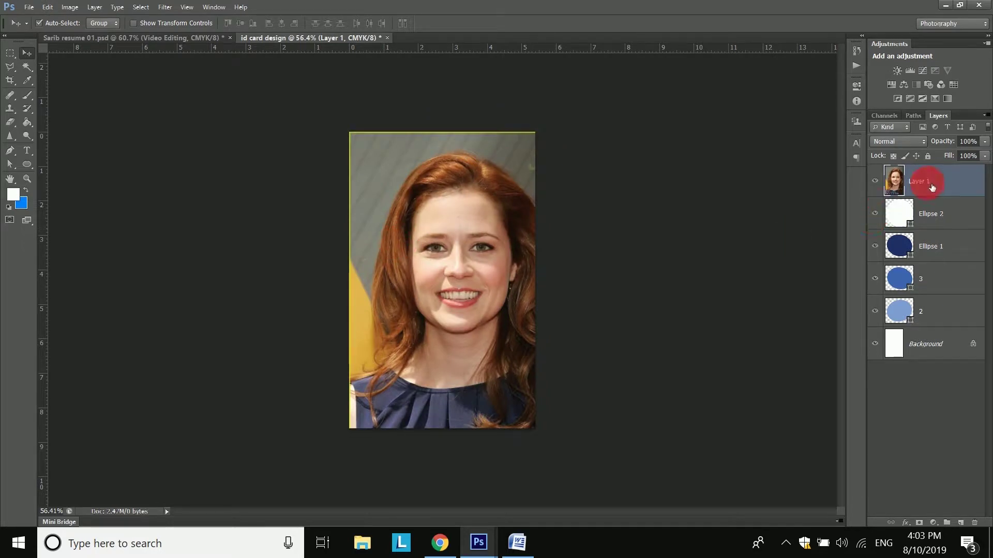
Step: Scale the pasted portrait down to about 22 mm wide and move it about 2.4 cm down, below the white circle
click(54, 7)
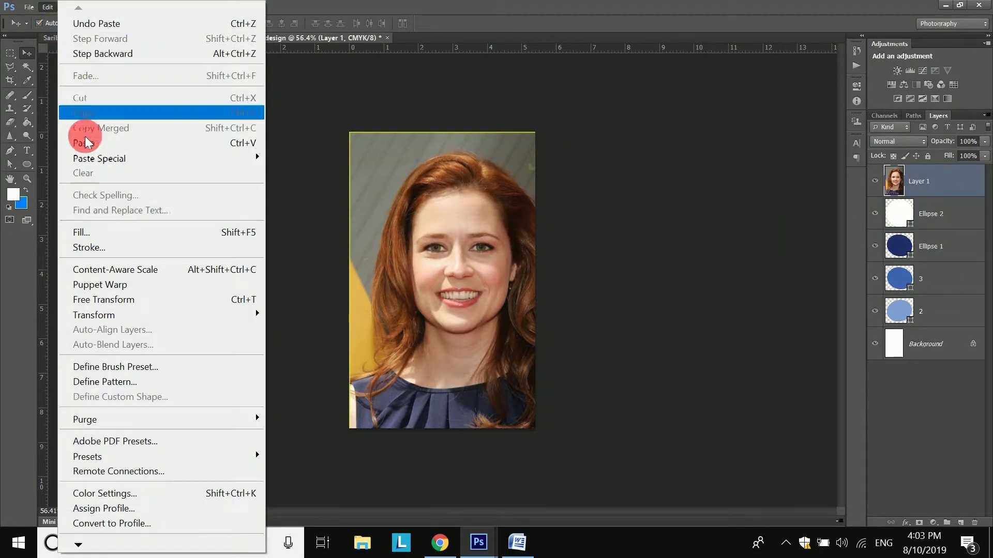
click(110, 300)
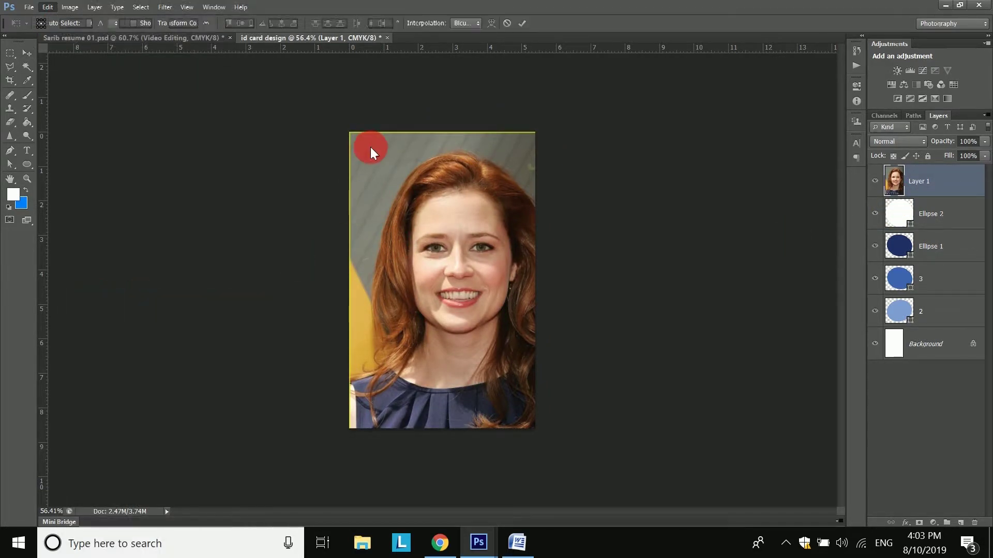
drag(350, 135, 432, 167)
click(521, 24)
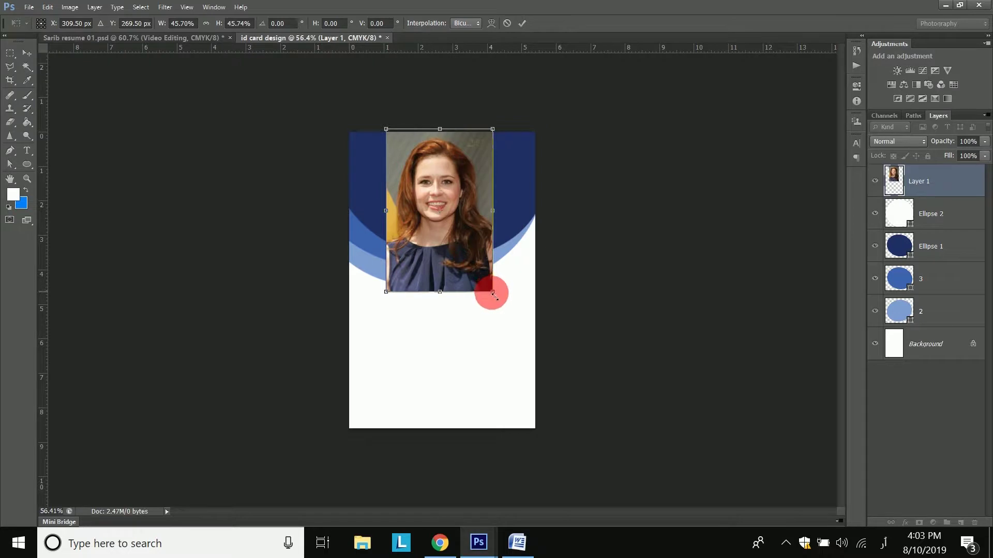
drag(491, 291, 476, 269)
click(522, 24)
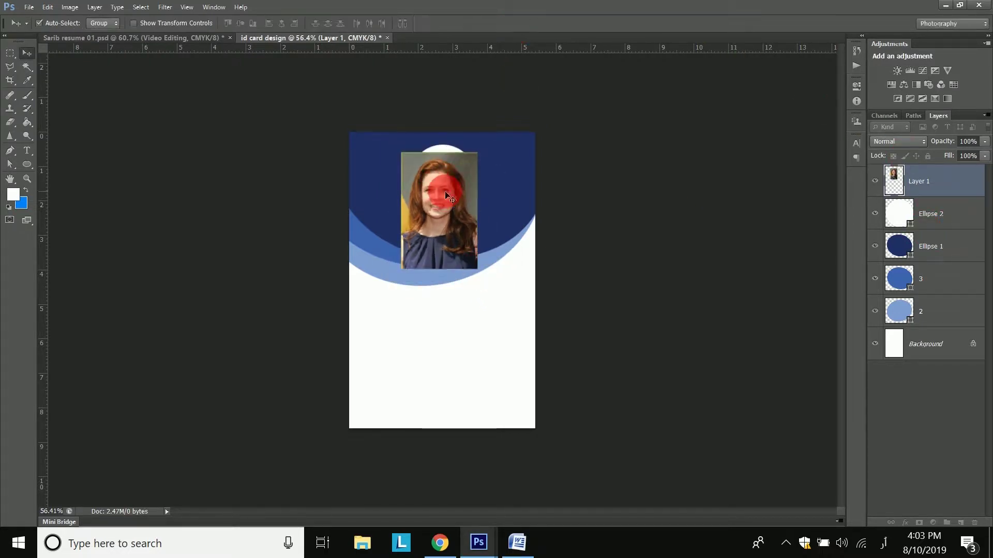
drag(445, 201, 448, 285)
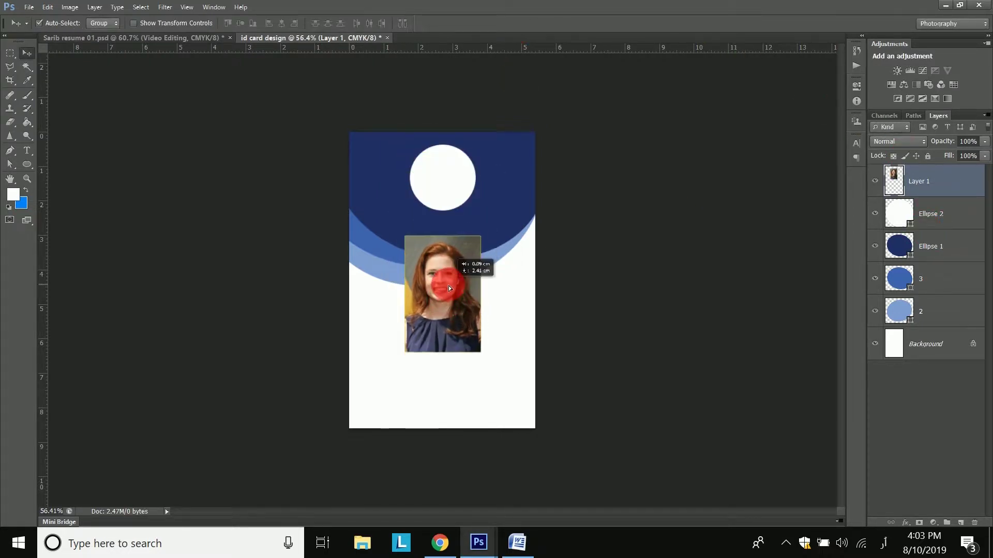
Step: Add a 7 px outside Stroke layer style to the white circle, in pale blue #7f9ed2 sampled from the outermost band
click(923, 214)
click(907, 522)
click(784, 352)
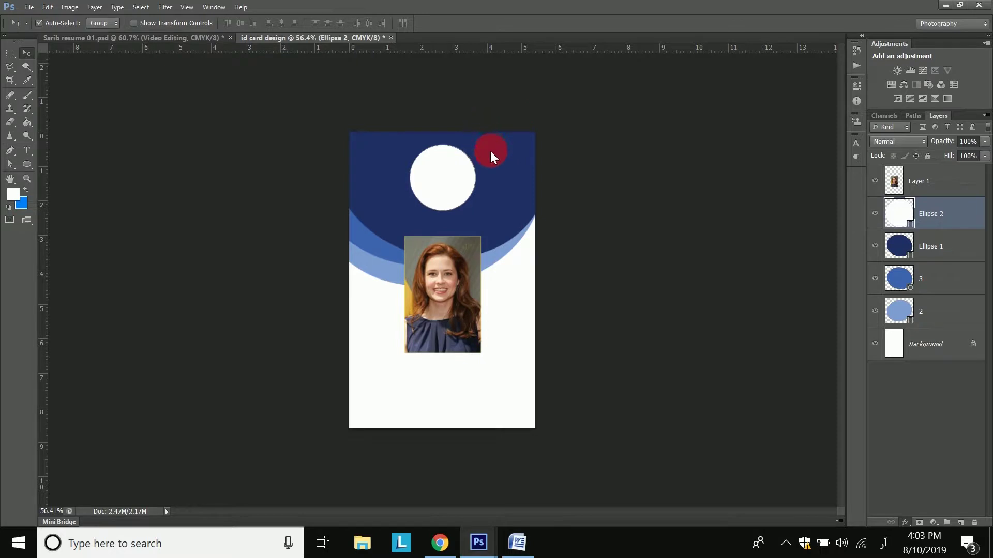
mouse_move(526, 77)
mouse_down()
mouse_move(718, 104)
mouse_move(775, 90)
mouse_up()
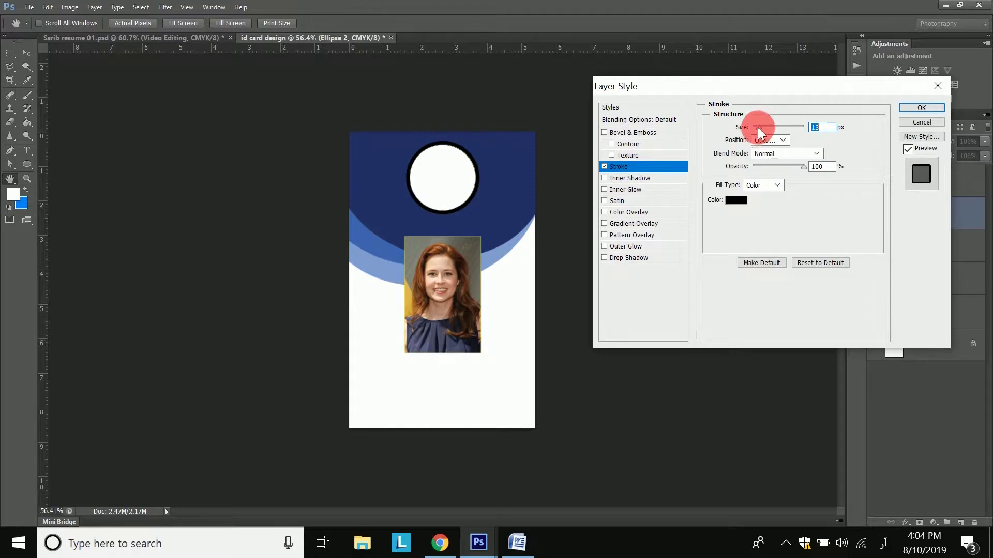
click(737, 200)
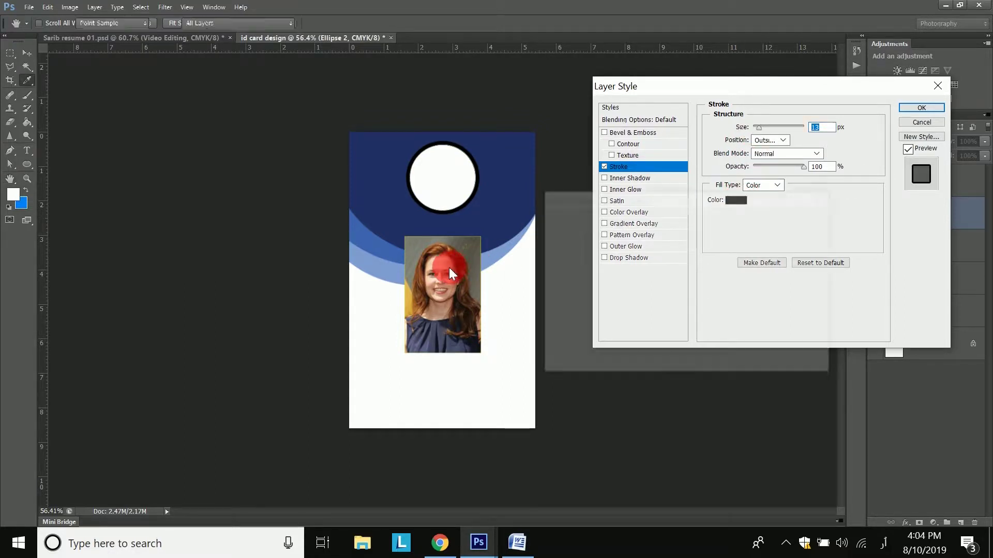
click(473, 242)
click(718, 218)
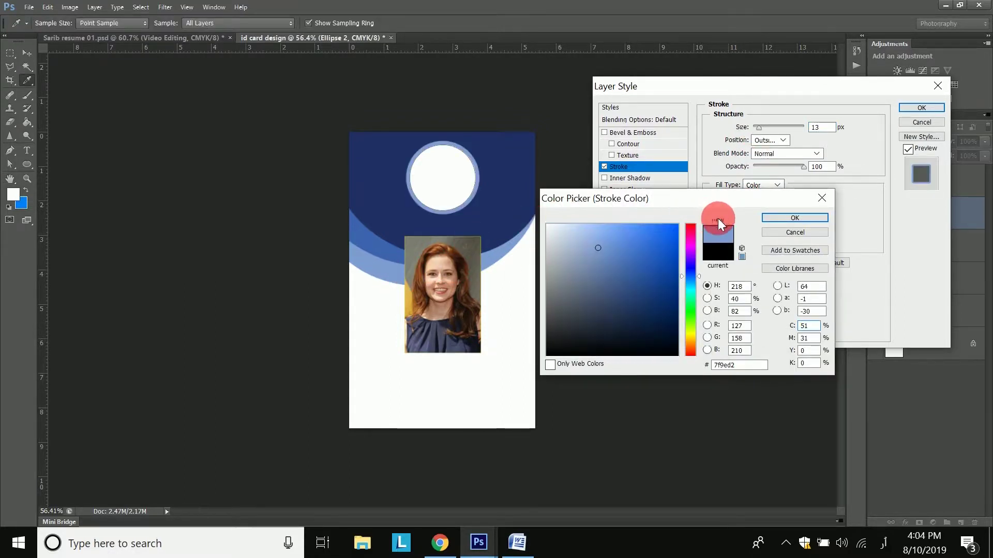
click(760, 221)
drag(756, 129, 757, 129)
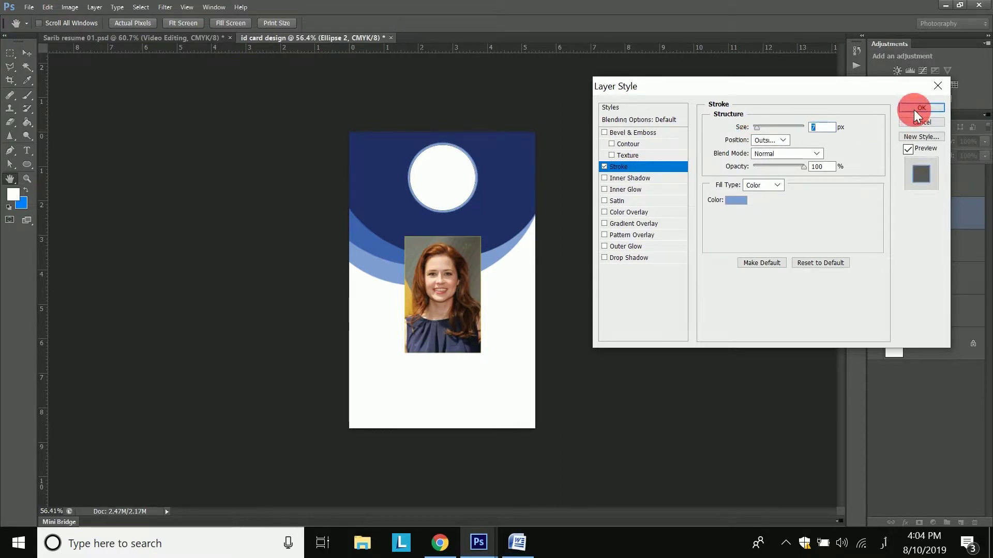
click(913, 108)
Step: Move the portrait over the white circle, clip it to the Ellipse 2 layer, and adjust it so the face is centered inside
click(455, 264)
drag(445, 258, 455, 226)
drag(453, 176, 438, 202)
right_click(946, 188)
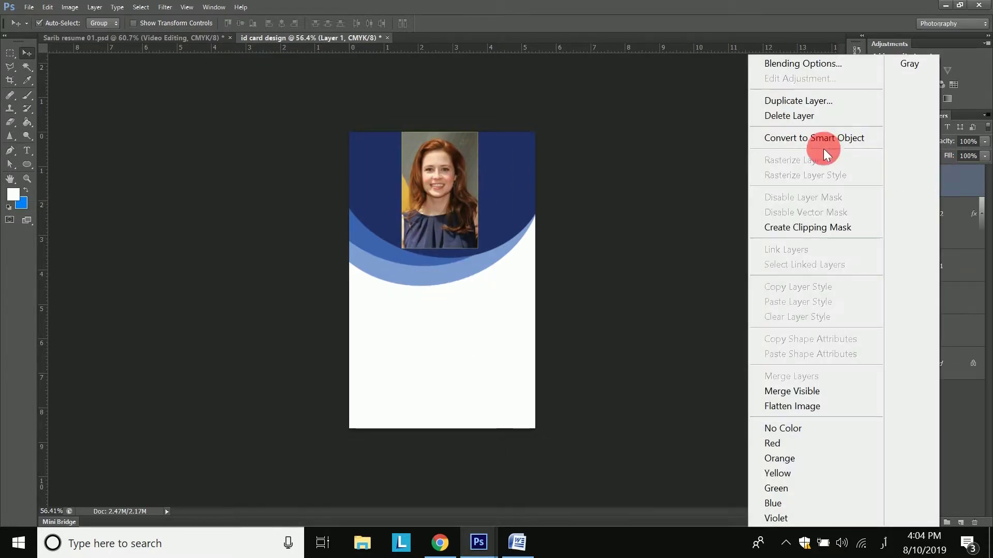
click(807, 232)
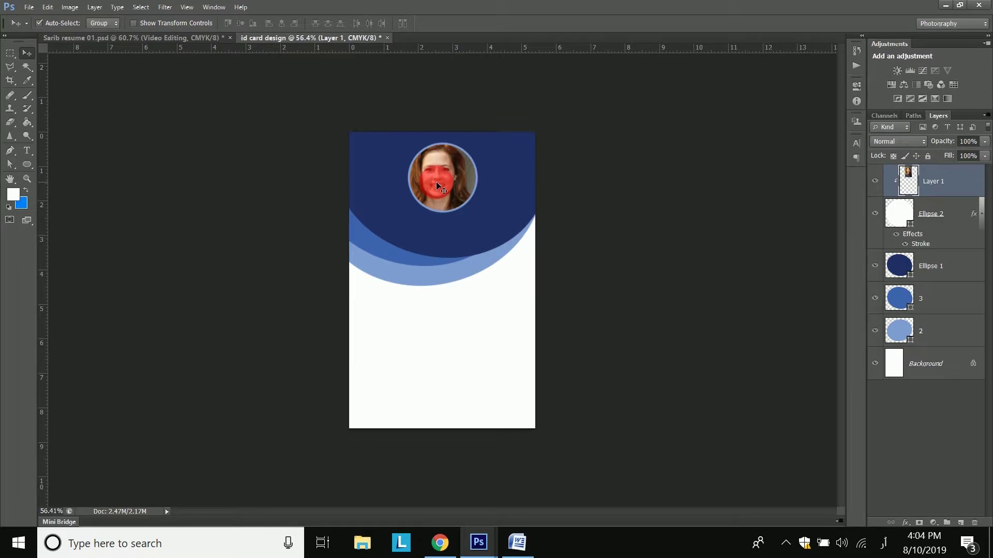
scroll(439, 180, up, 1)
drag(445, 146, 451, 153)
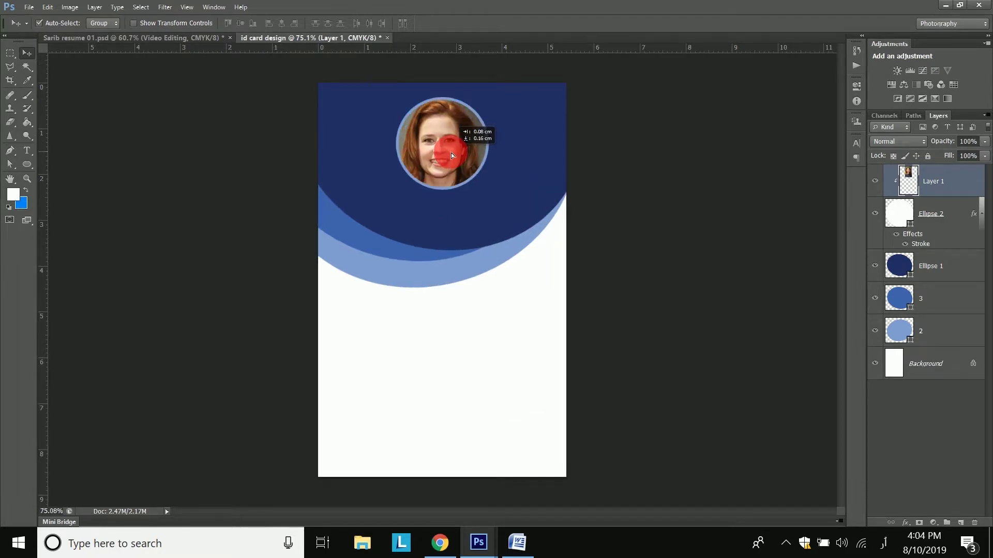
Step: Enlarge the Ellipse 2 circle evenly about its center to about 125%
click(951, 231)
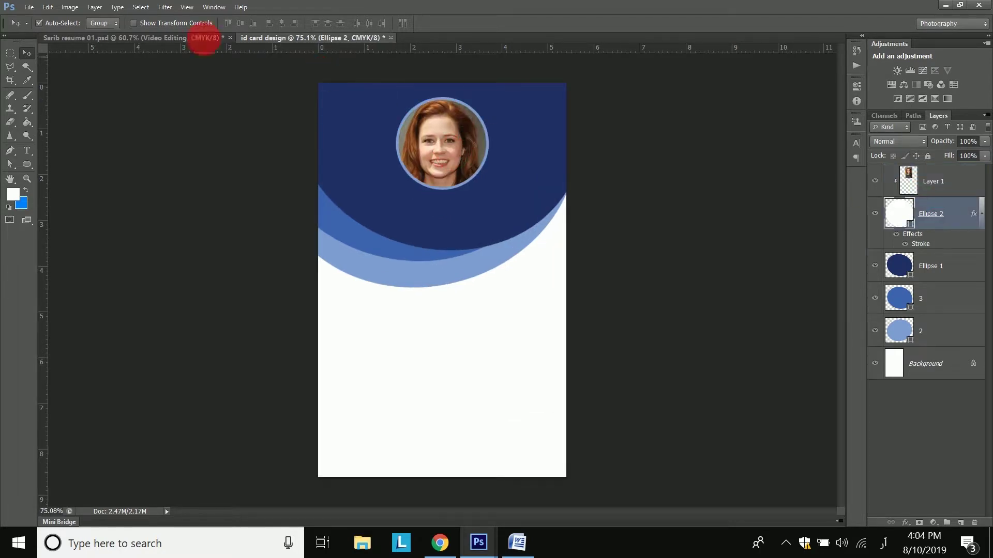
click(54, 8)
click(62, 300)
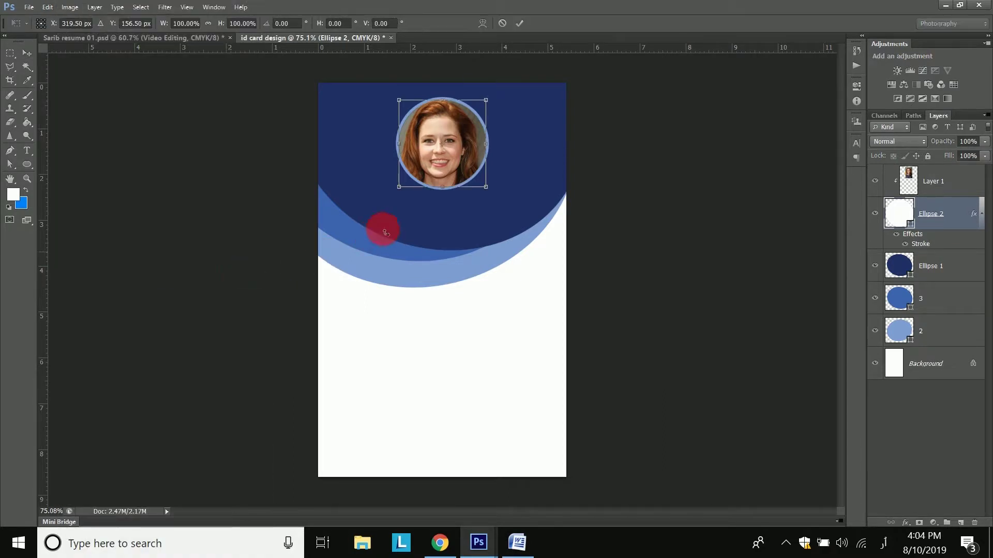
mouse_move(486, 188)
mouse_down()
mouse_move(496, 203)
mouse_move(490, 191)
mouse_up()
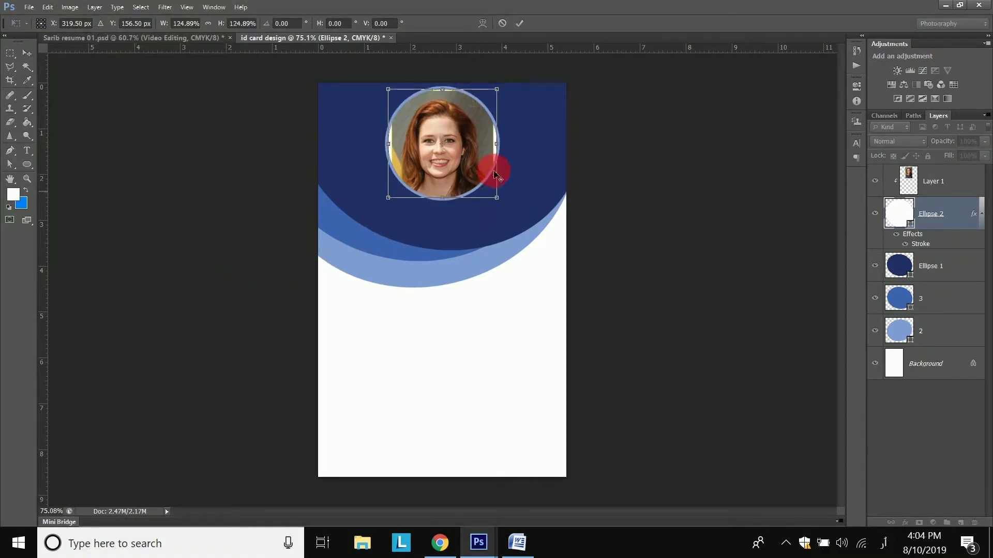
click(520, 24)
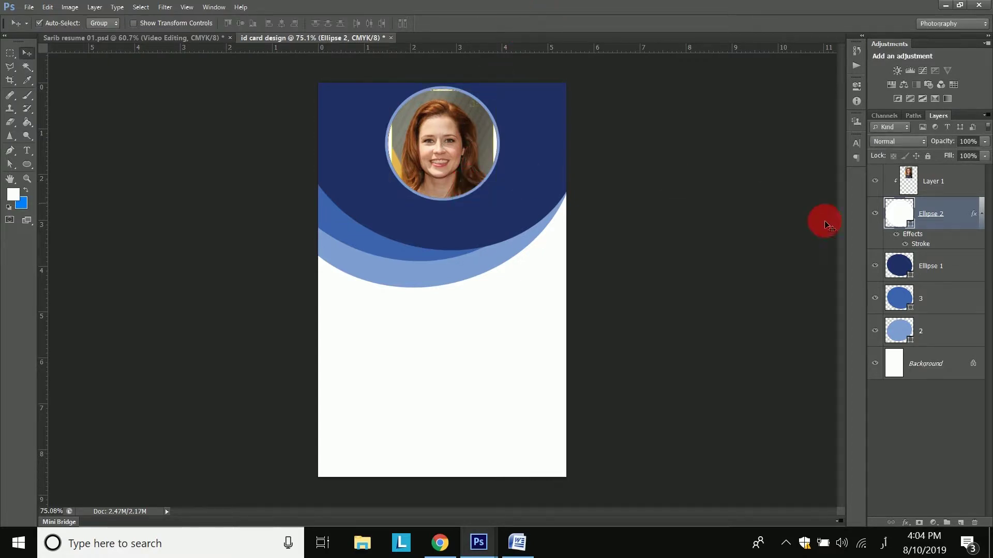
Step: Scale the clipped portrait up to about 110% and shift it slightly up and right so it fills the circle
click(959, 189)
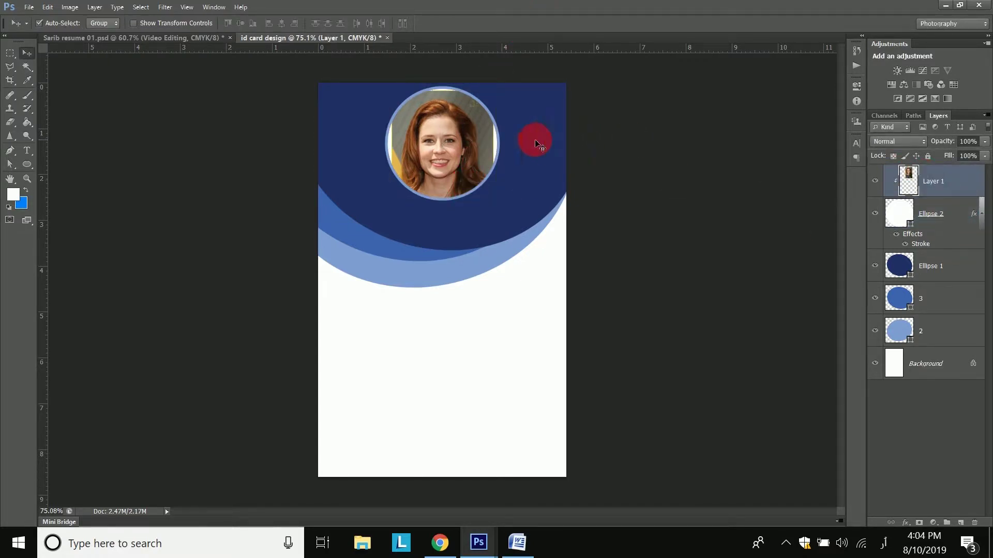
key(ctrl+t)
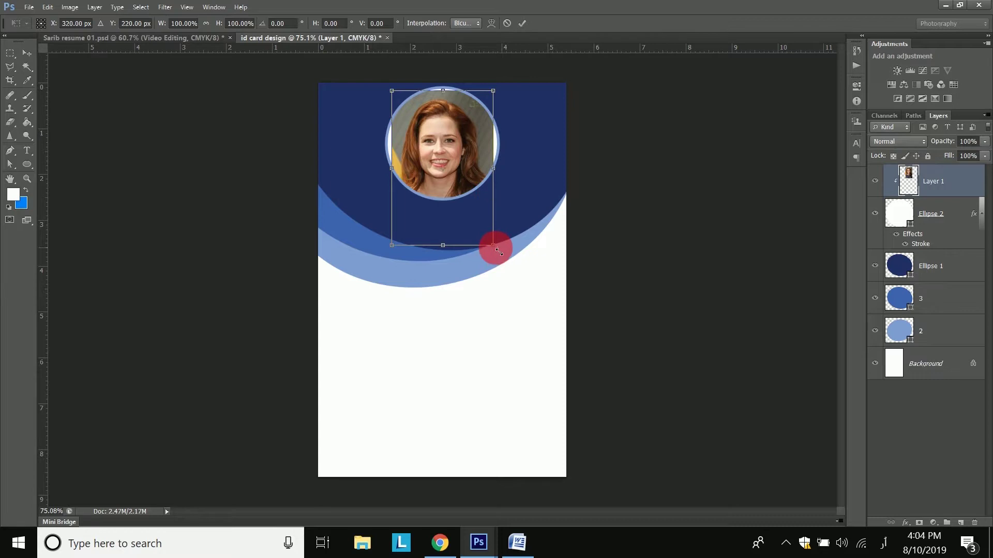
mouse_move(498, 249)
mouse_down()
mouse_move(506, 244)
mouse_move(498, 253)
mouse_up()
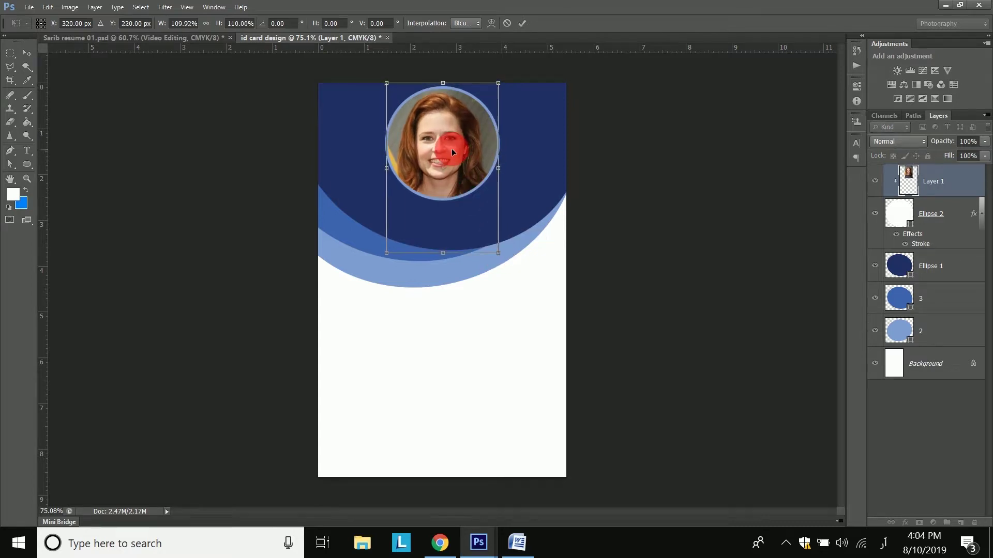
drag(454, 152, 455, 149)
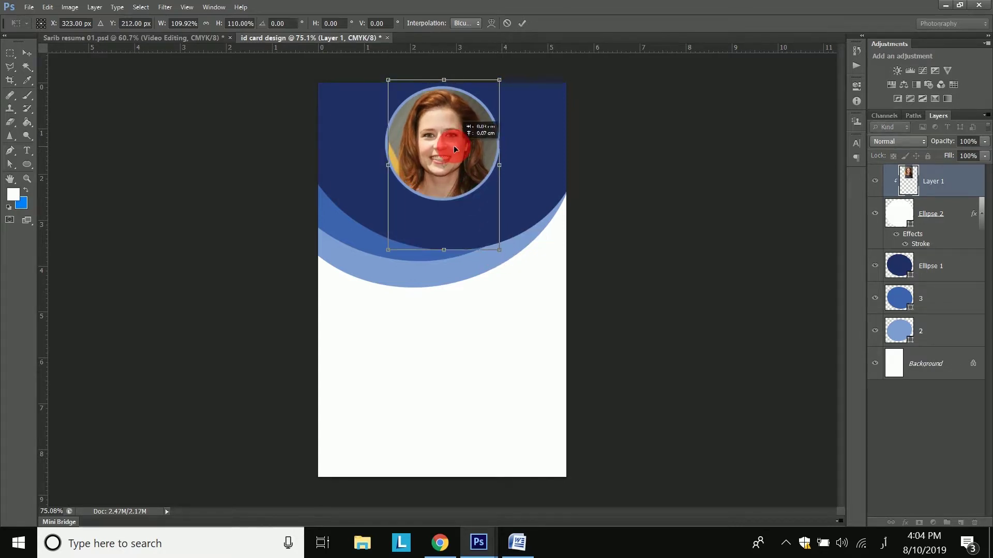
click(522, 23)
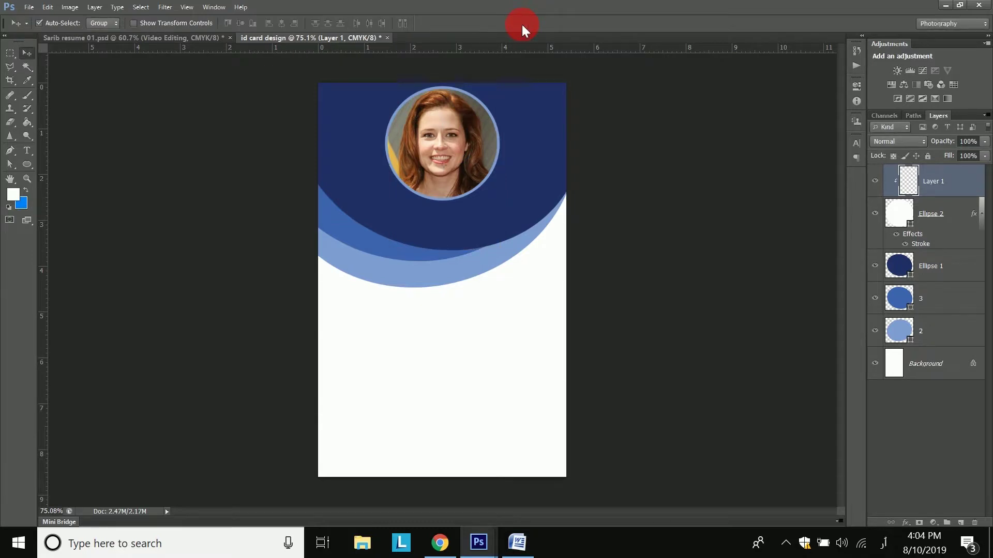
Step: Nudge the clipped portrait slightly to the left inside the circle
scroll(386, 178, up, 4)
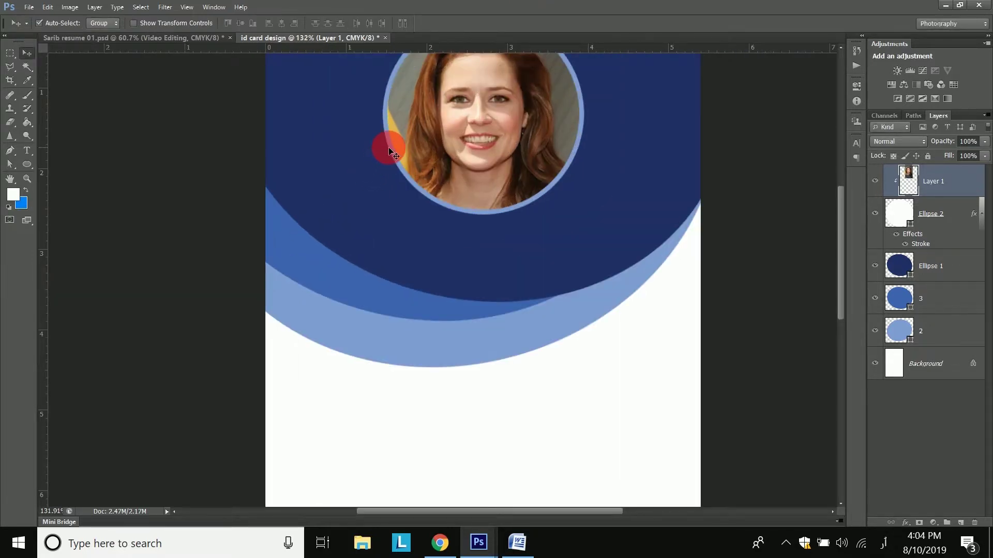
key(Left)
key(Left)
key(Left)
key(Left)
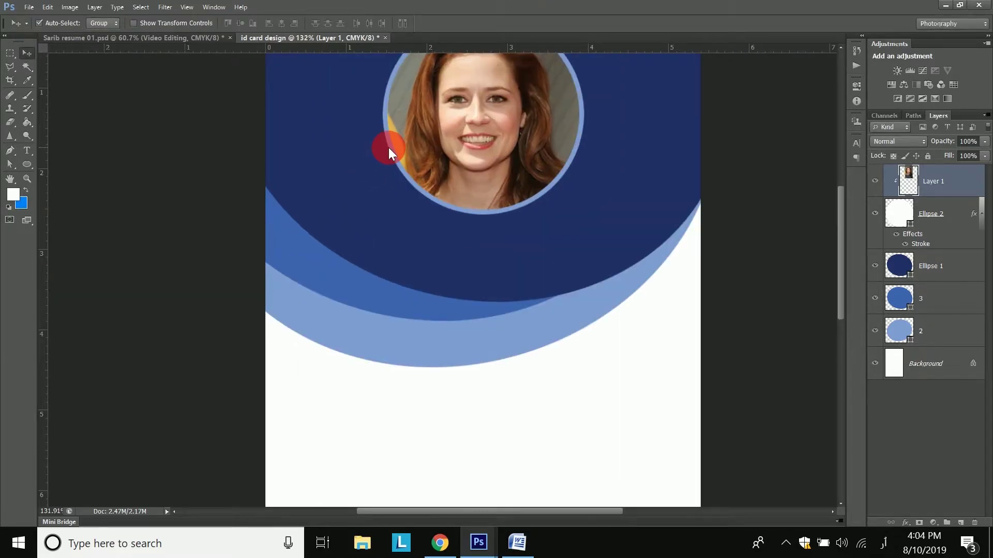
drag(544, 119, 518, 176)
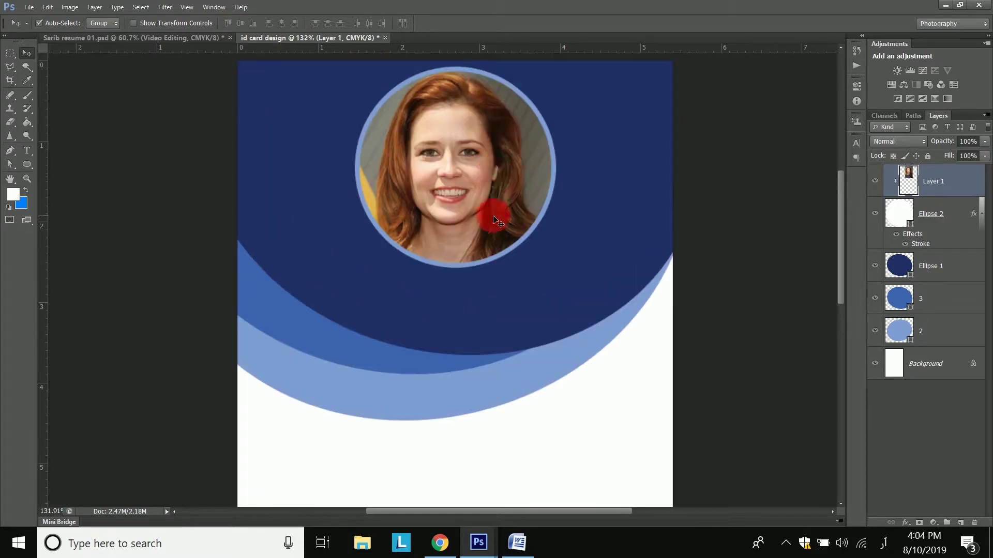
Step: Scale the Ellipse 1, 3 and 2 layers together to about 106% from their lower-left corner and move them slightly down
scroll(491, 235, down, 2)
click(955, 265)
shift+click(942, 331)
scroll(499, 290, down, 3)
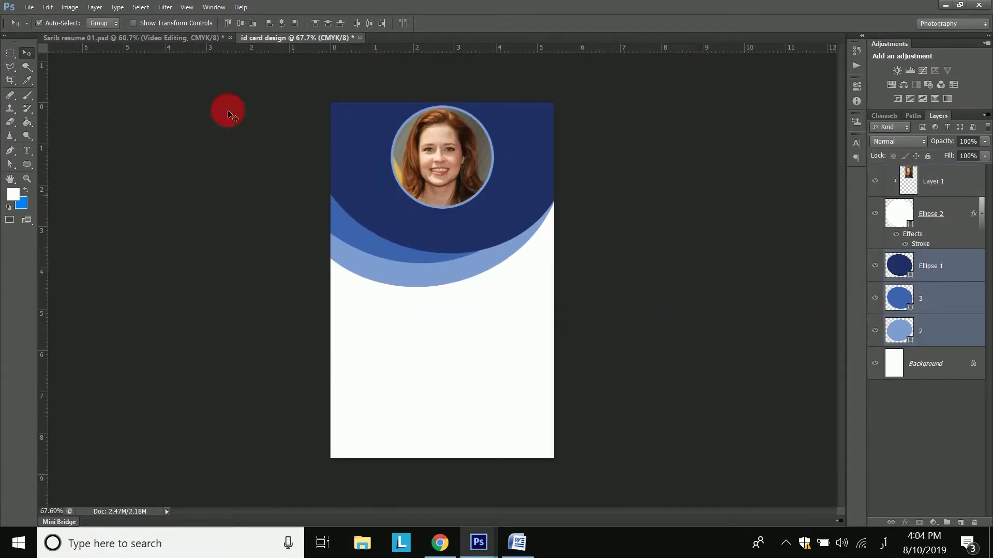
click(49, 7)
mouse_move(136, 312)
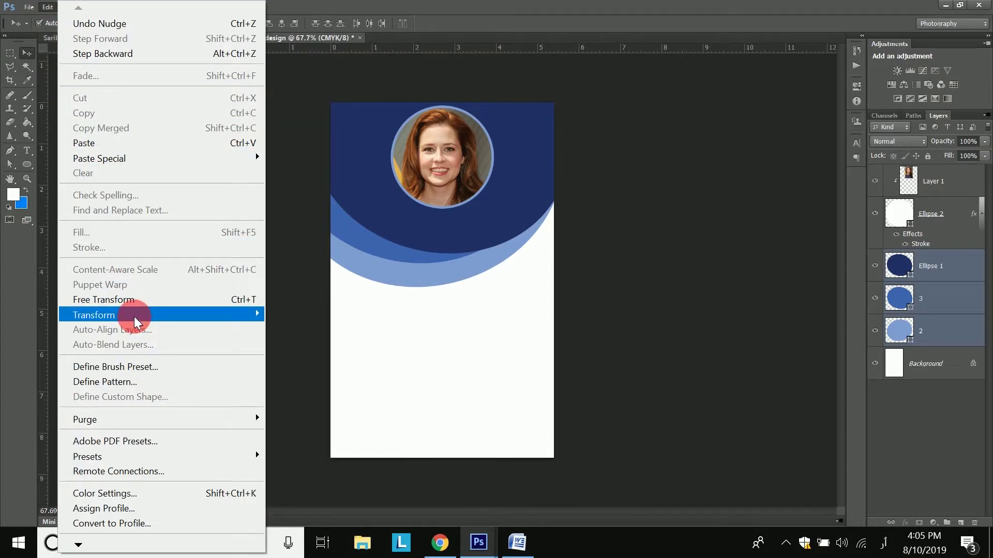
click(146, 306)
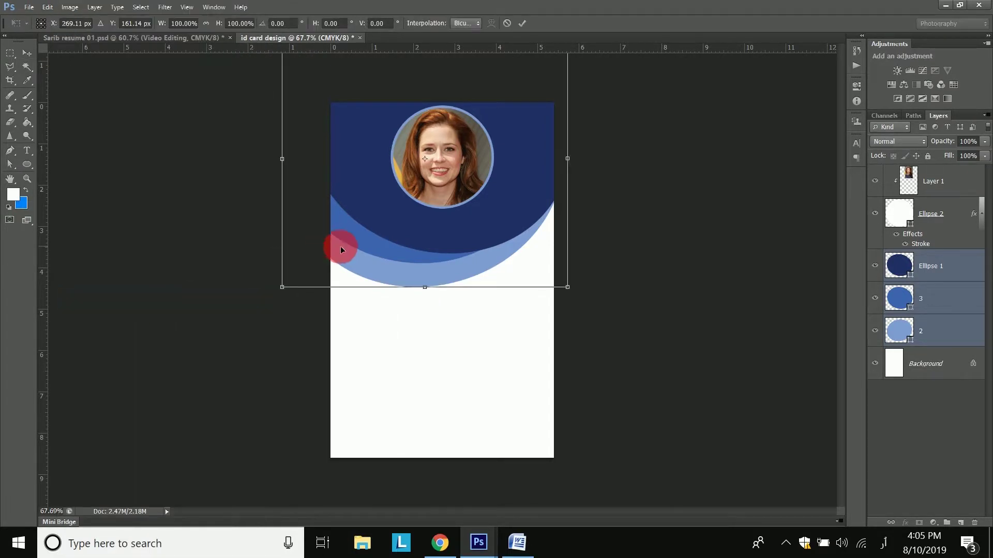
drag(283, 294, 270, 311)
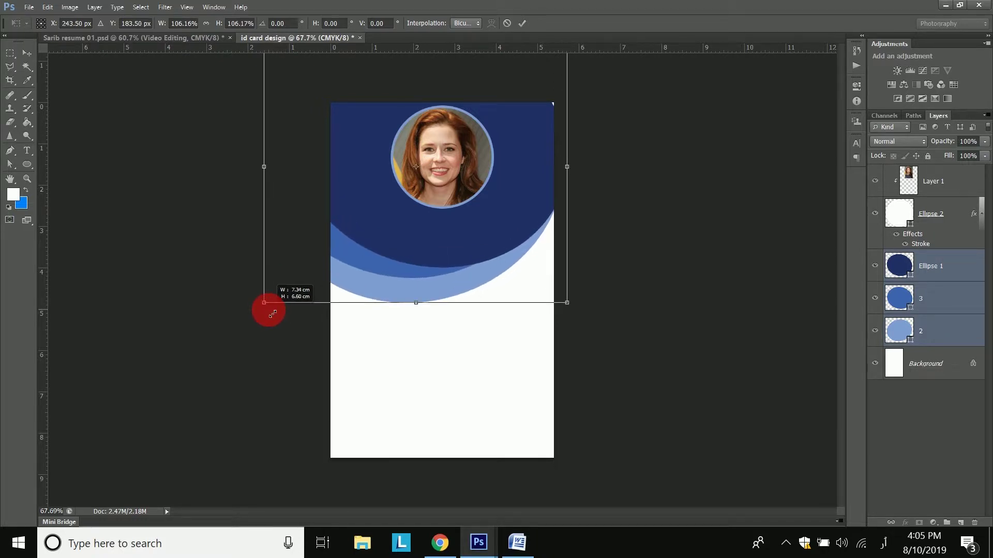
click(521, 24)
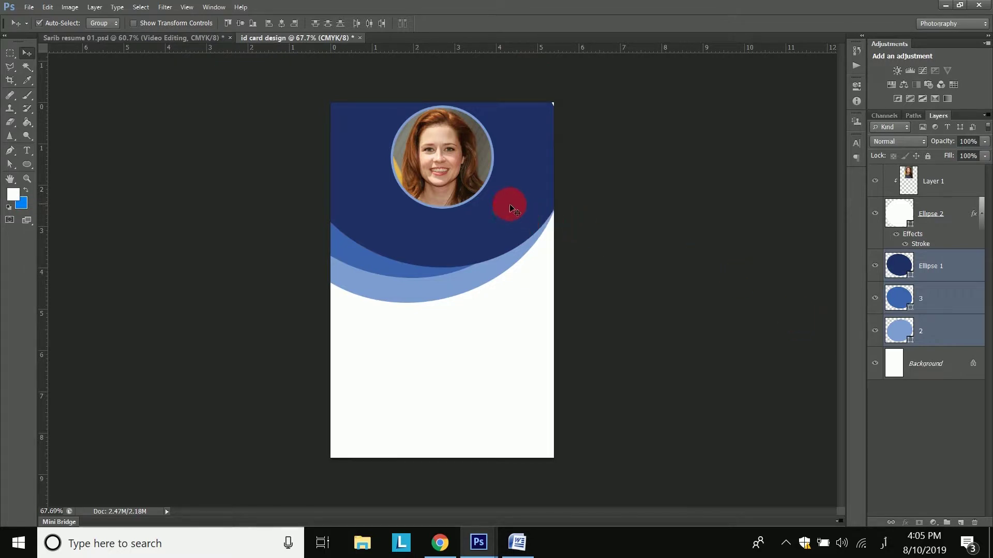
drag(510, 207, 513, 222)
Step: Warp the dark blue Ellipse 1 shape outward at its upper right so it covers the white corner of the card
click(944, 272)
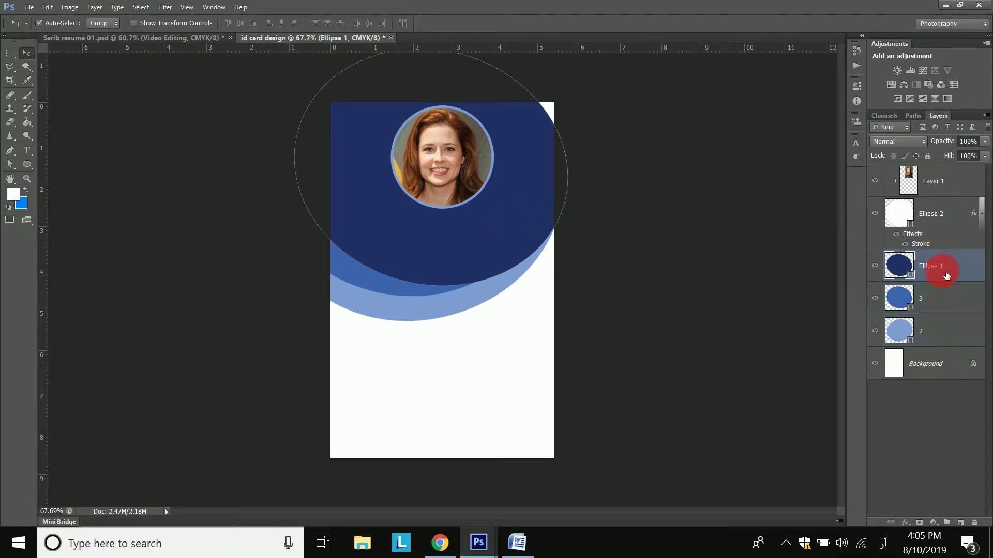
key(ctrl+t)
scroll(585, 159, down, 2)
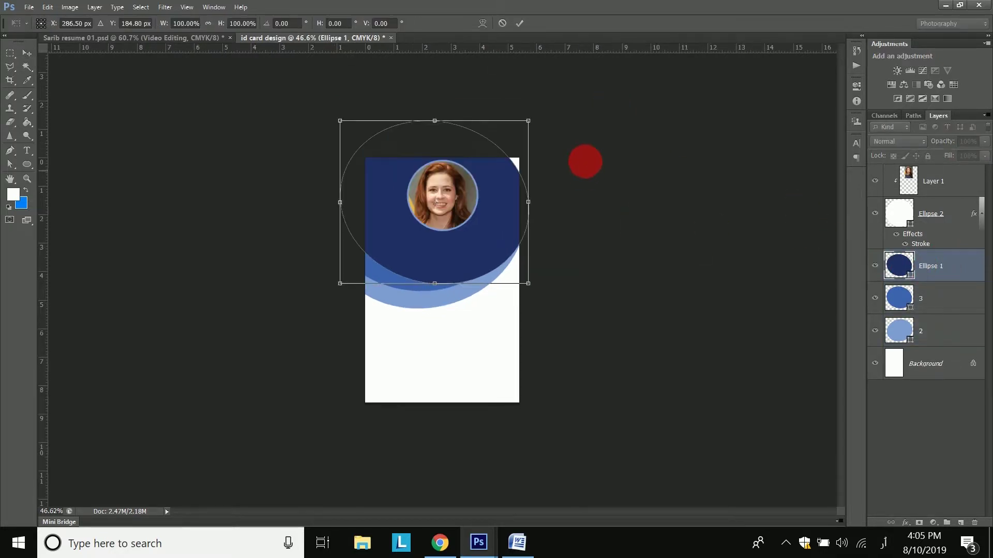
drag(534, 121, 535, 117)
key(ctrl+z)
scroll(507, 205, up, 2)
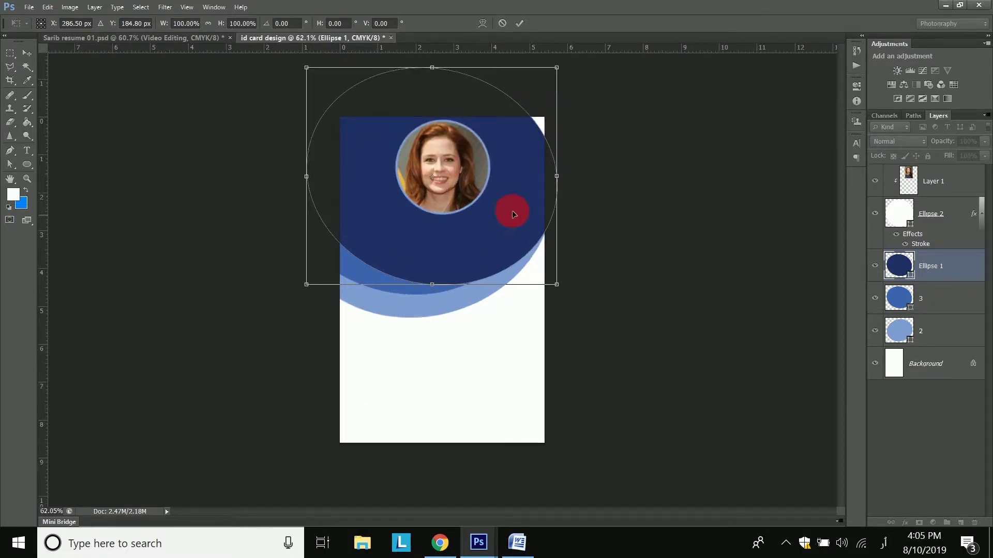
right_click(513, 120)
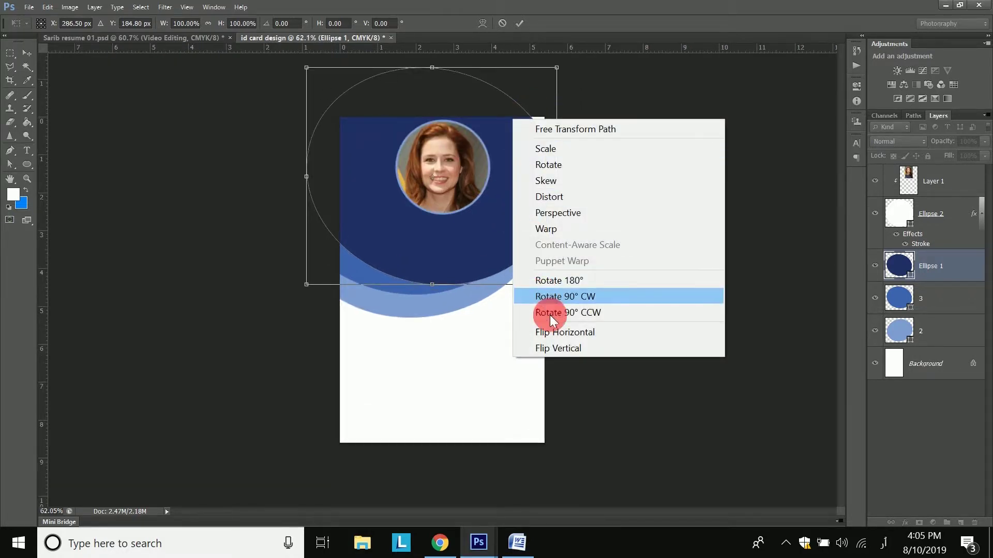
click(555, 231)
mouse_move(535, 122)
mouse_down()
mouse_move(539, 111)
mouse_move(520, 109)
mouse_up()
key(ctrl+z)
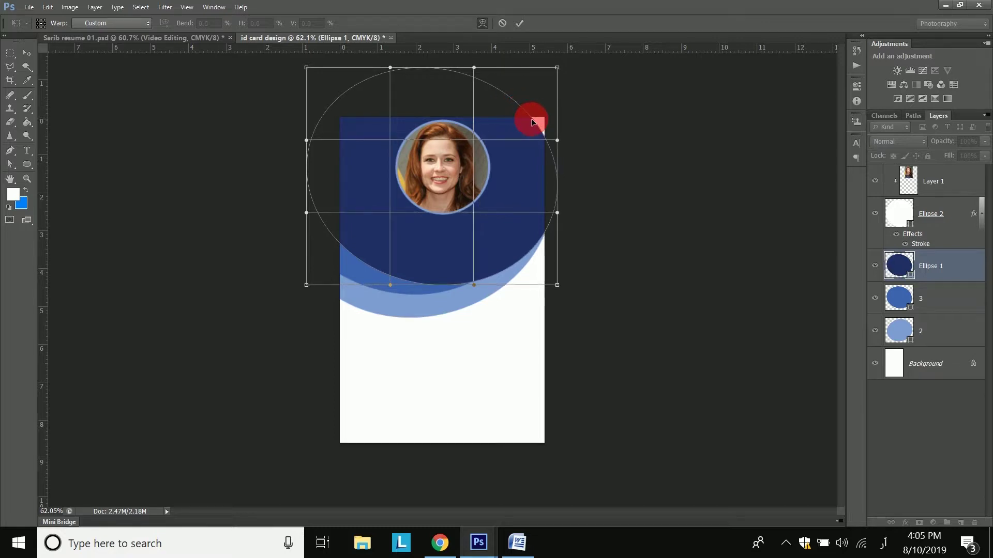
drag(531, 119, 535, 107)
click(519, 23)
click(740, 393)
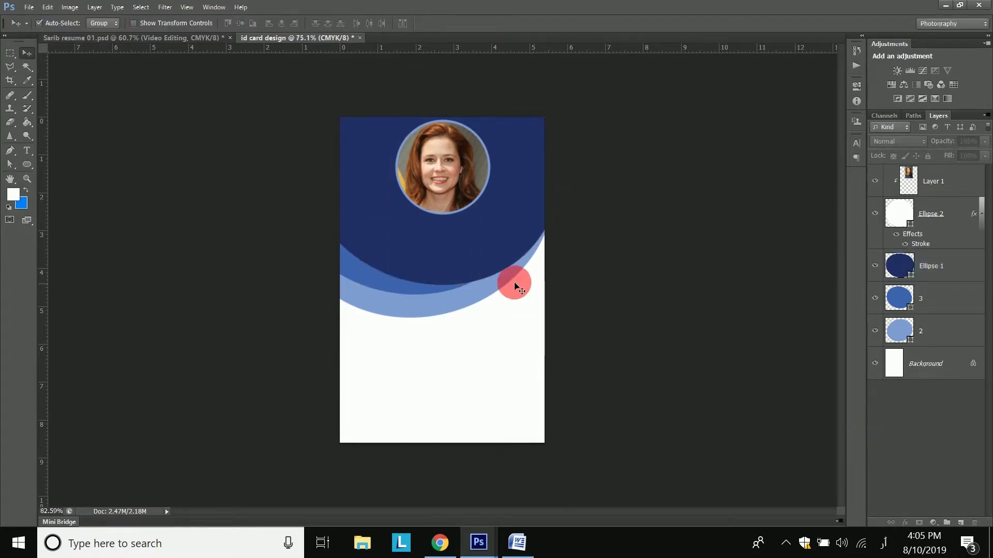
Step: Nudge the pale-blue ellipse on layer 2 slightly up so its curve meets the dark ellipse at the card's right edge
scroll(515, 283, up, 3)
scroll(574, 224, up, 2)
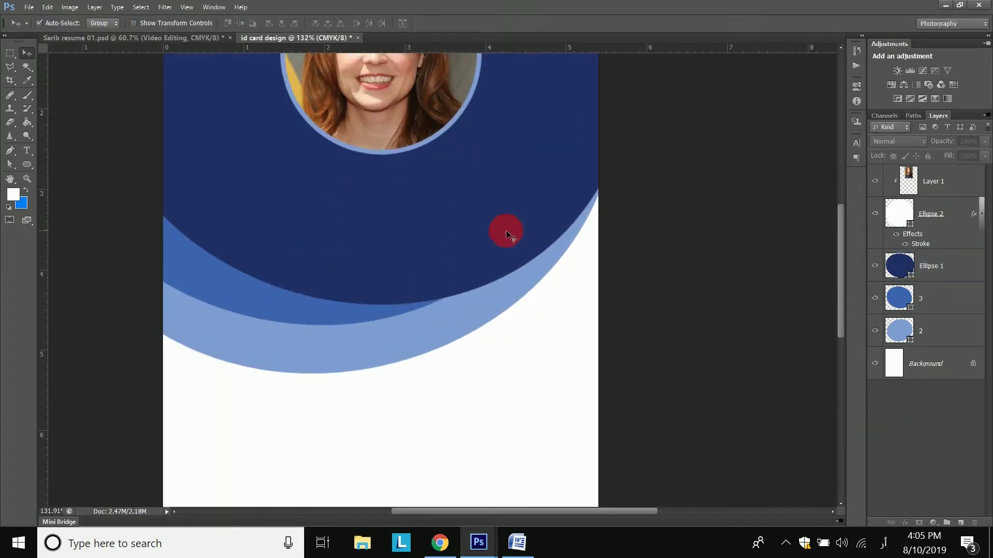
click(506, 299)
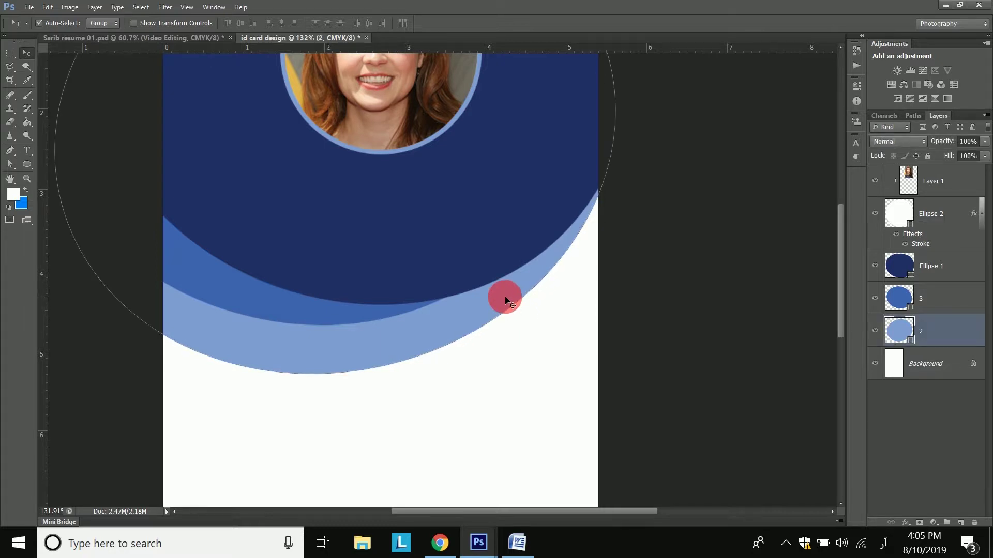
key(Up)
key(Up)
key(Up)
key(Up)
key(Up)
key(Up)
key(Up)
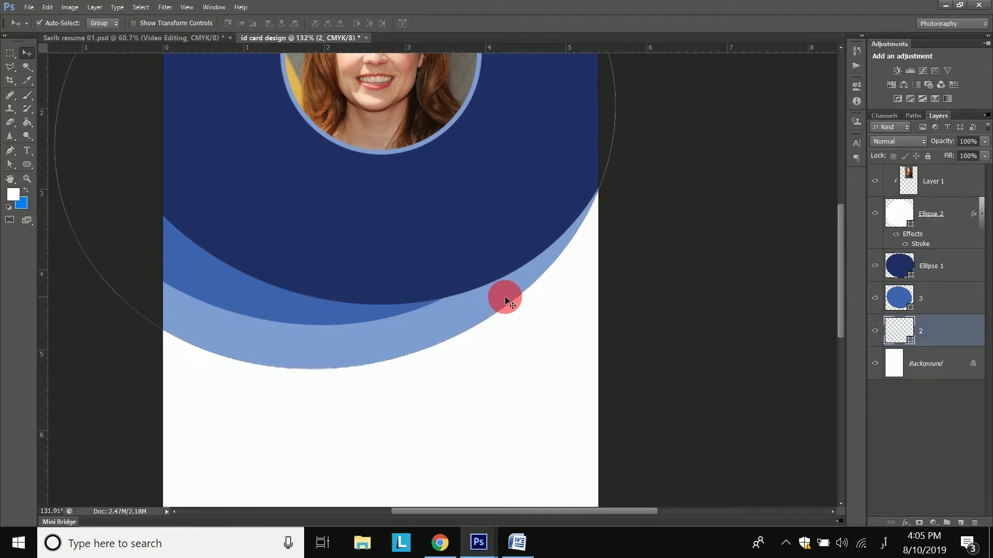
key(Up)
key(Up)
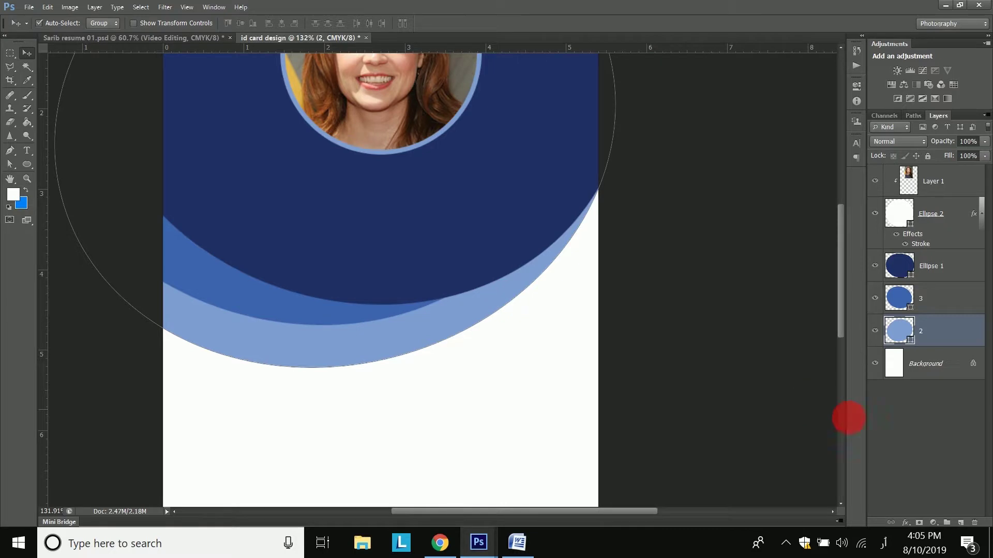
click(908, 425)
key(ctrl+0)
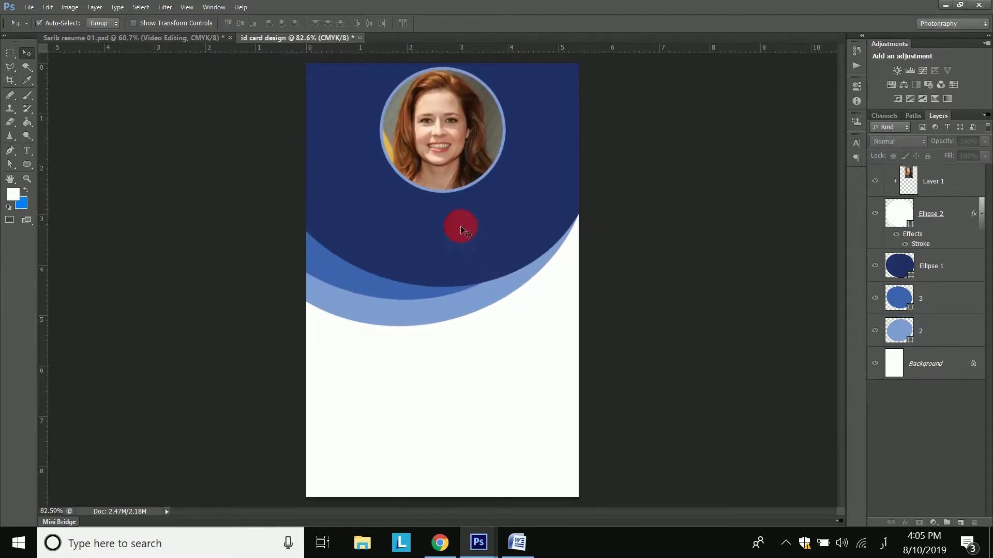
Step: Move the portrait and its Ellipse 2 circle together slightly down on the card
click(442, 119)
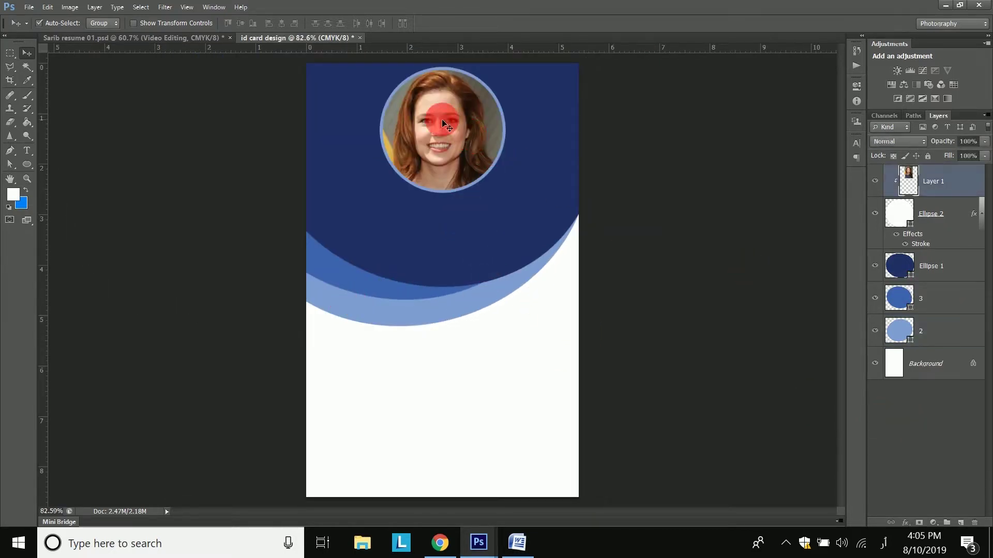
shift+click(953, 213)
drag(461, 139, 467, 158)
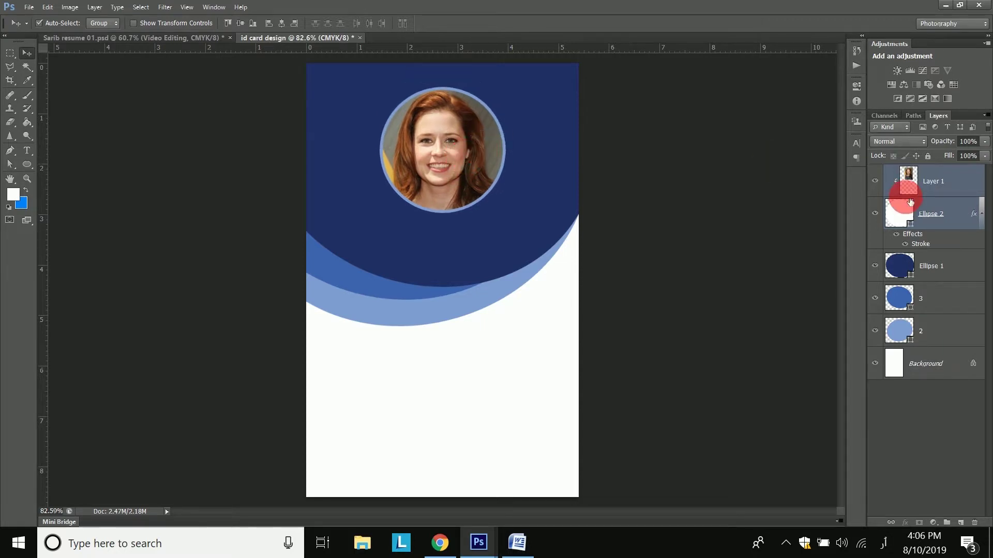
Step: Align the Layer 1 portrait and Ellipse 2 circle to the horizontal center of the whole card, and clear the selection
click(926, 215)
shift+click(953, 187)
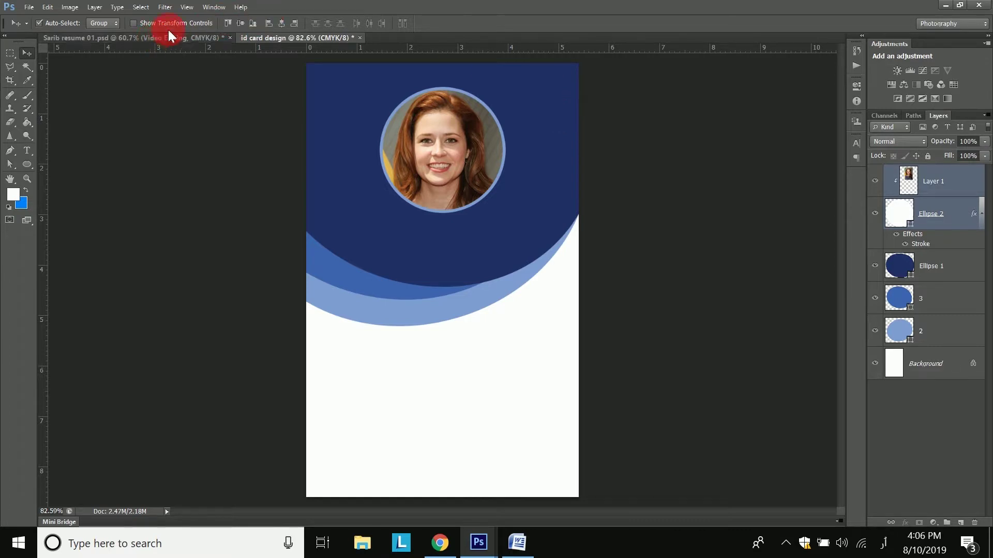
click(150, 6)
click(156, 20)
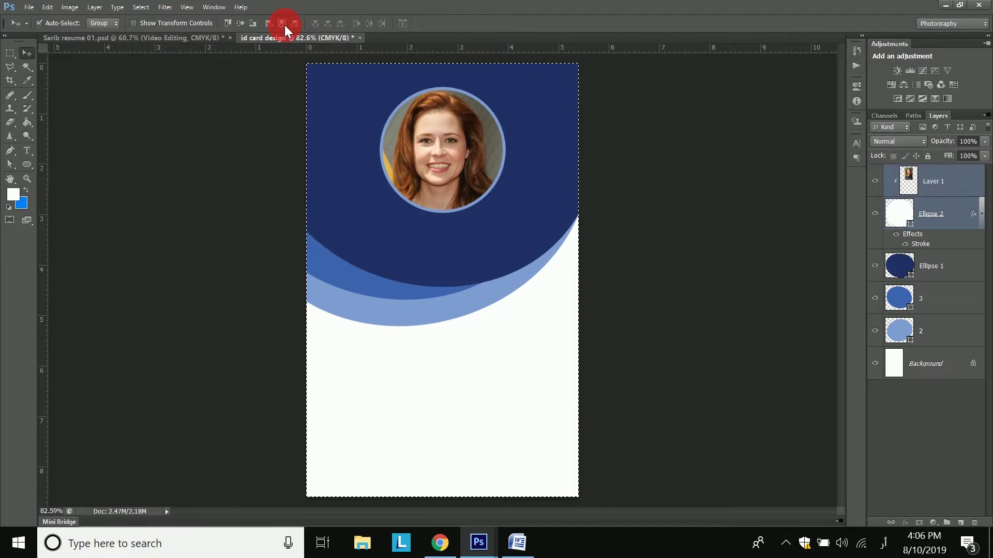
click(141, 7)
click(150, 39)
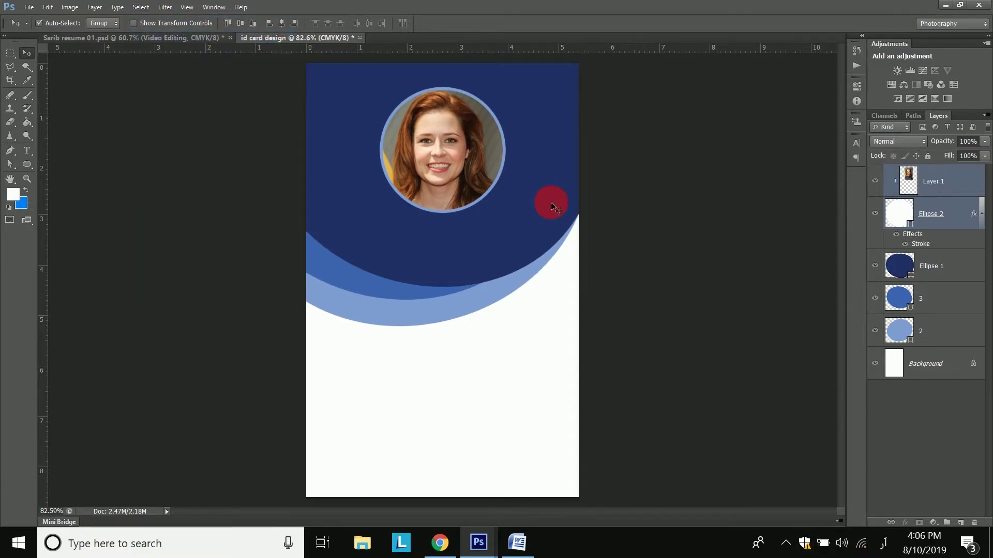
Step: Rasterize the dark blue Ellipse 1 layer
alt+scroll(417, 268, up, 3)
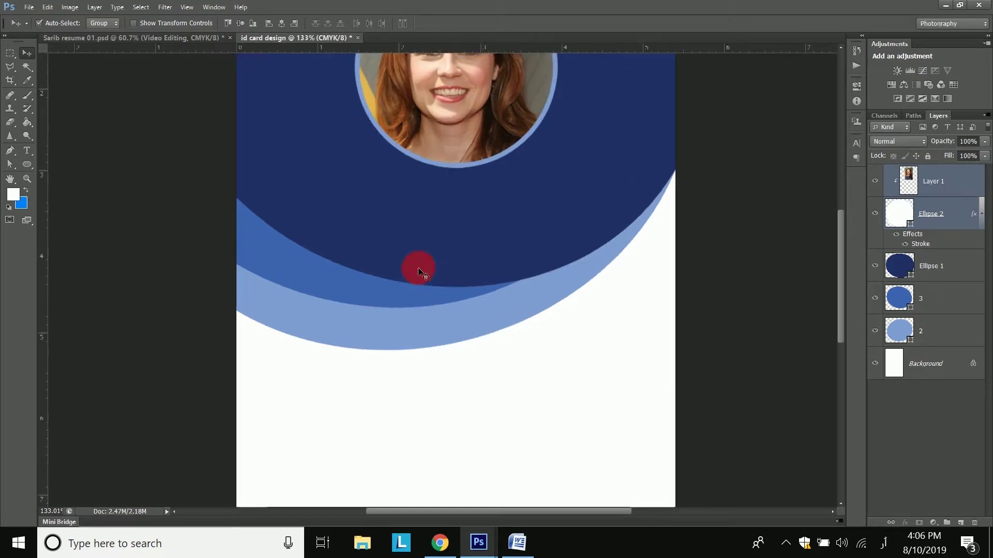
click(951, 283)
right_click(943, 263)
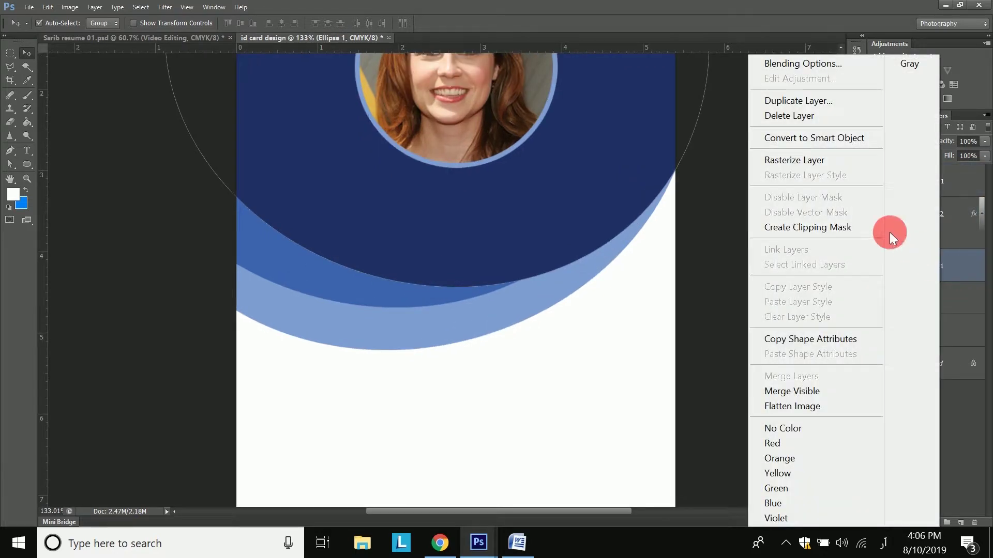
click(806, 159)
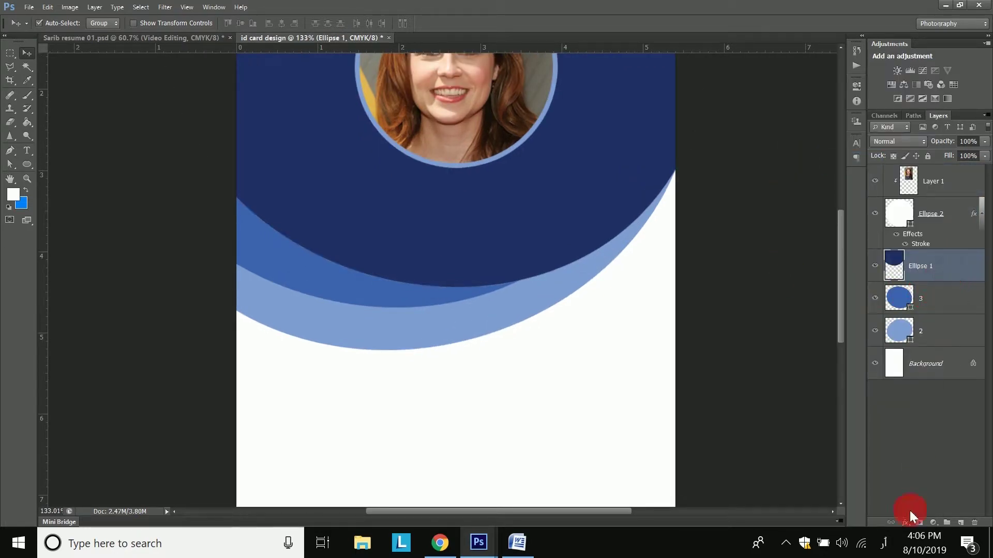
Step: Add an inner shadow to Ellipse 1 at a -133° angle with 13 px distance, a larger size and reduced opacity
click(904, 524)
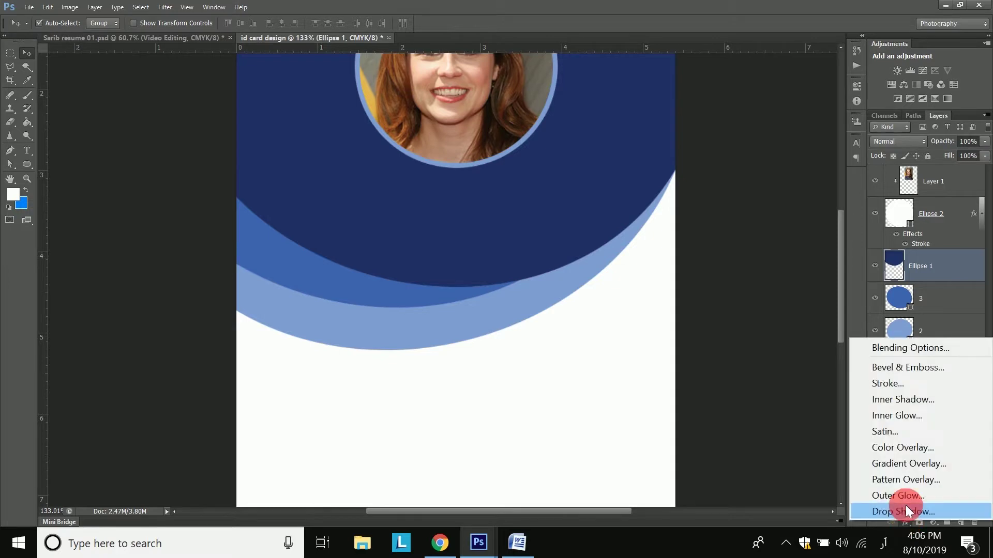
click(908, 399)
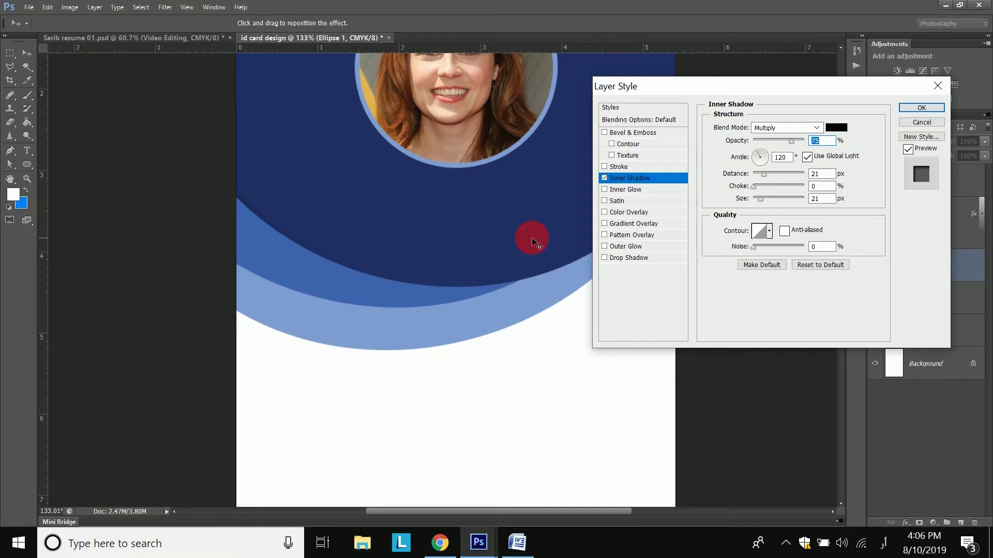
drag(492, 262, 493, 238)
drag(821, 90, 608, 229)
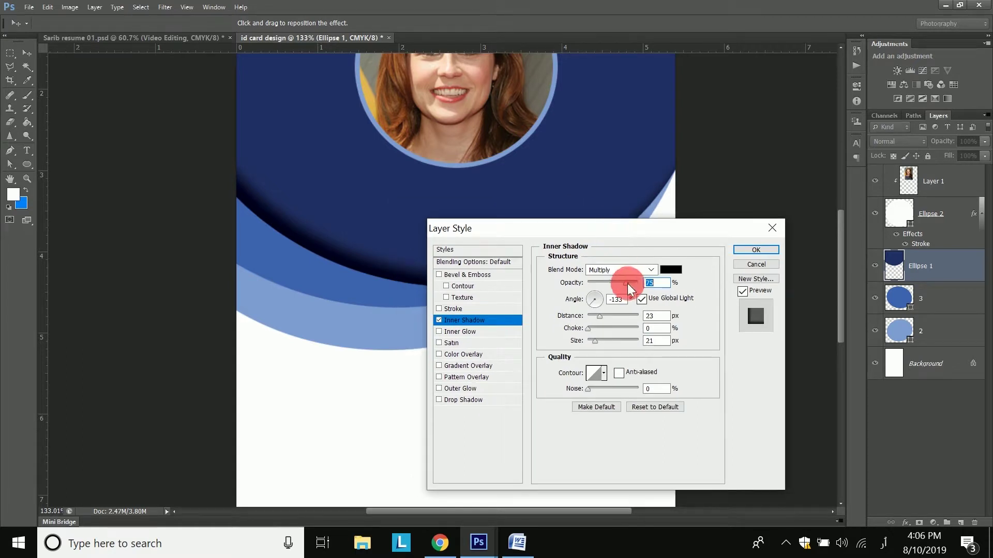
drag(594, 317, 596, 317)
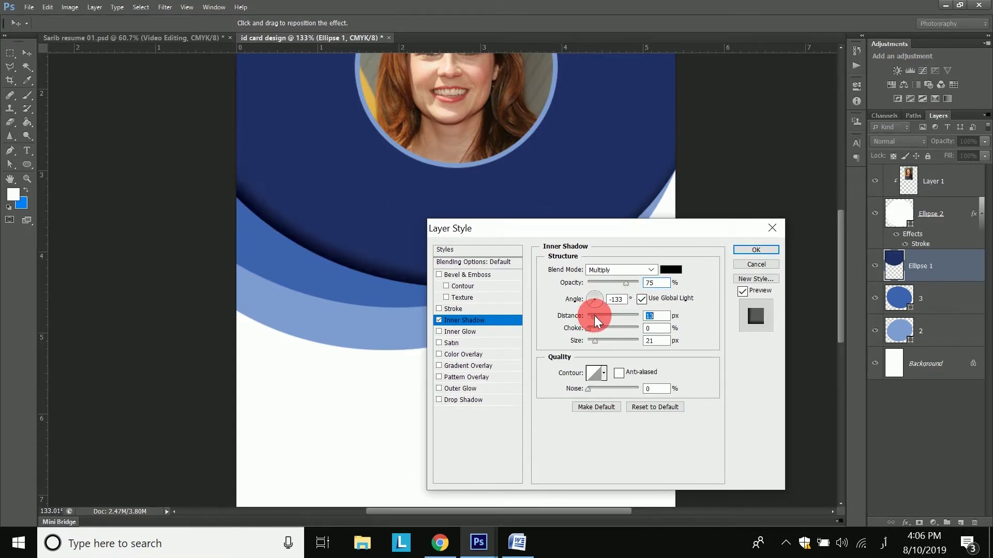
click(587, 330)
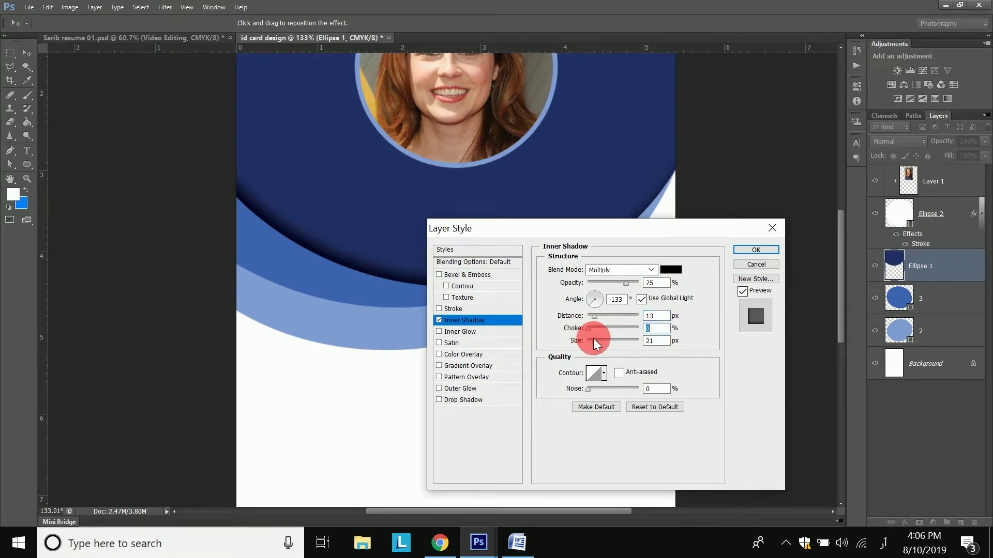
mouse_move(598, 341)
mouse_down()
mouse_move(614, 342)
mouse_move(605, 342)
mouse_up()
drag(628, 284, 603, 284)
click(760, 250)
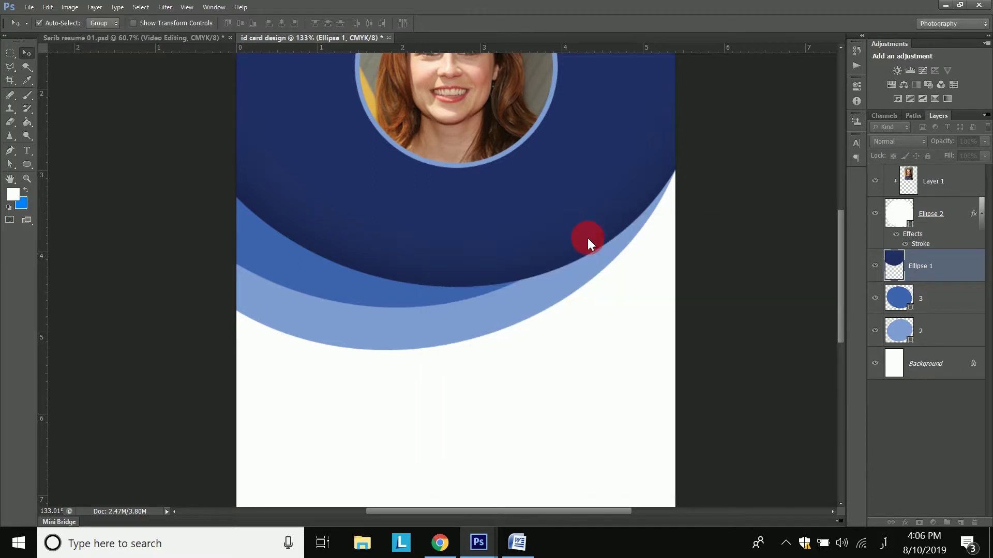
scroll(554, 232, down, 3)
scroll(553, 231, down, 1)
scroll(381, 221, up, 1)
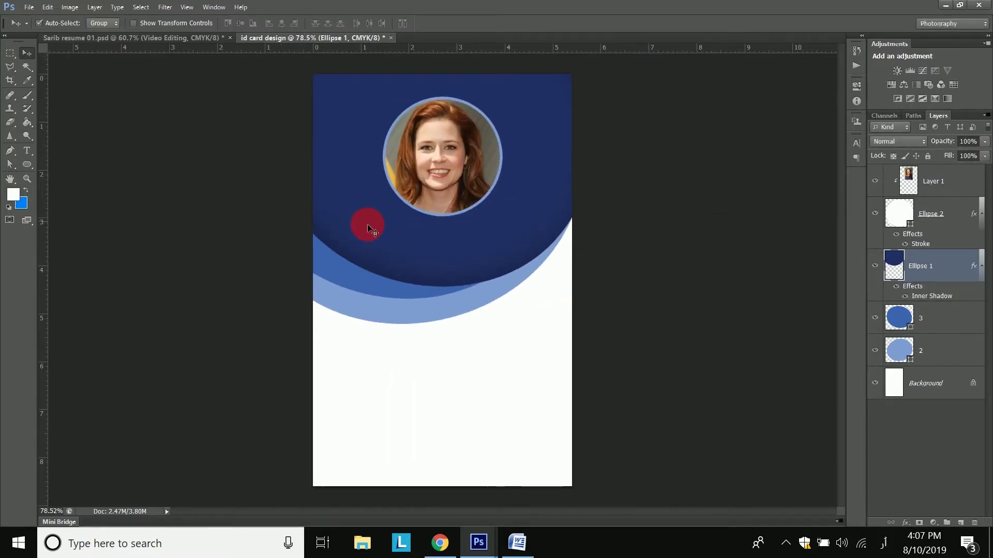
Step: Switch the keyboard input to English (United States) and enter the cardholder's full name as a new text line below the portrait
scroll(398, 213, up, 2)
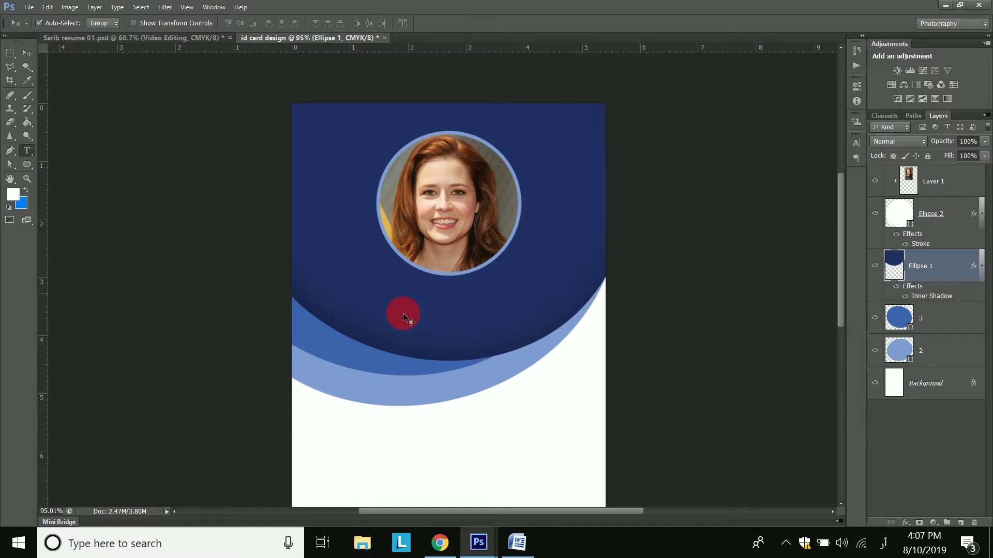
key(t)
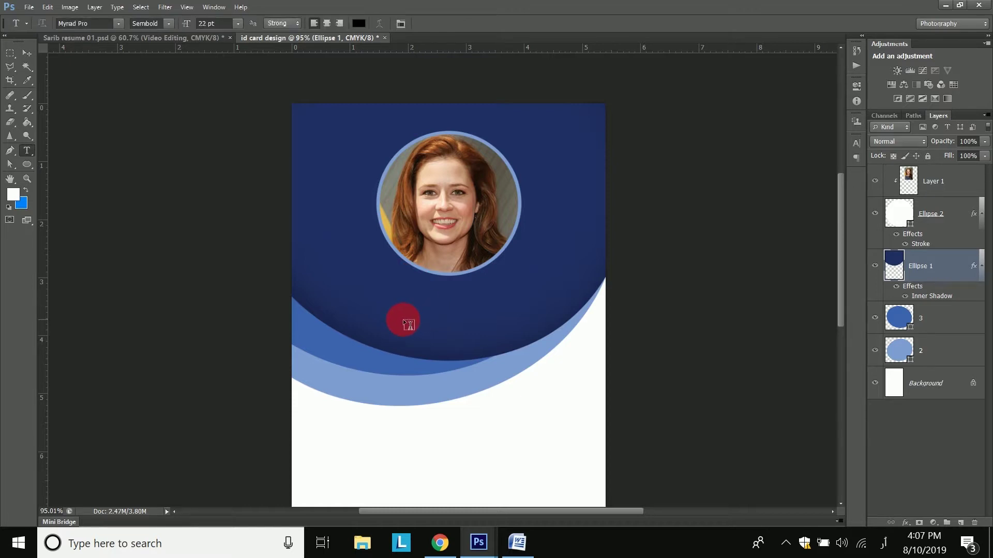
click(403, 320)
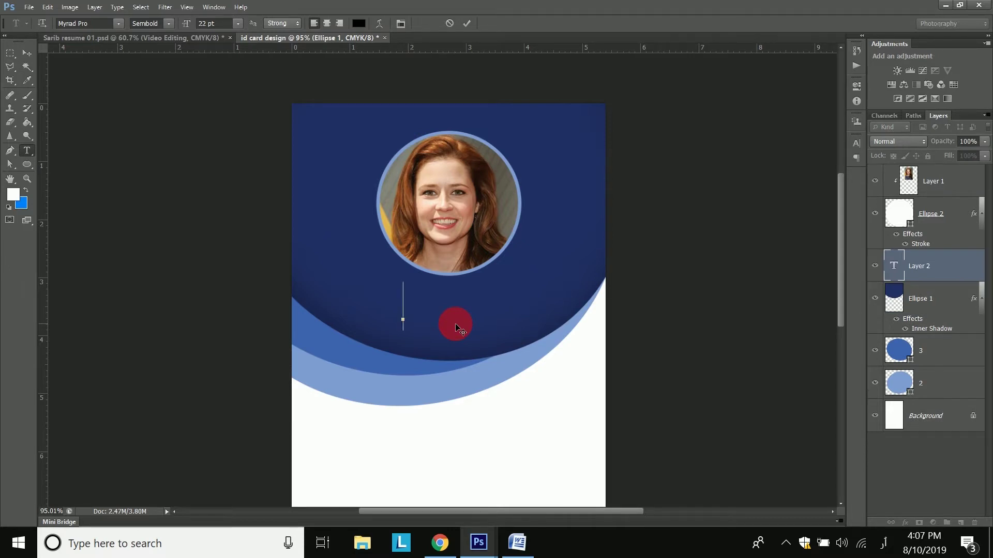
text(إنرے)
key(super+space)
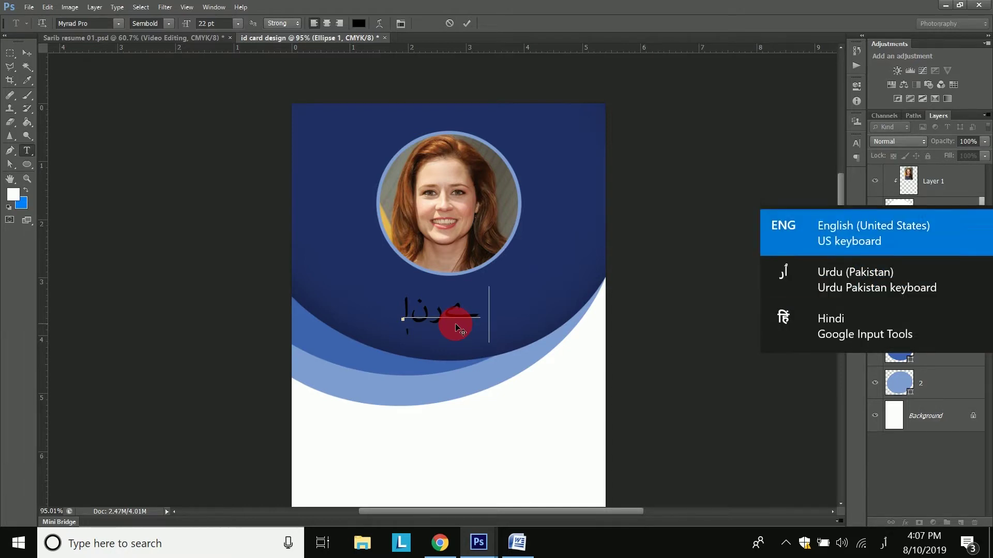
key(BackSpace)
key(BackSpace)
key(BackSpace)
key(BackSpace)
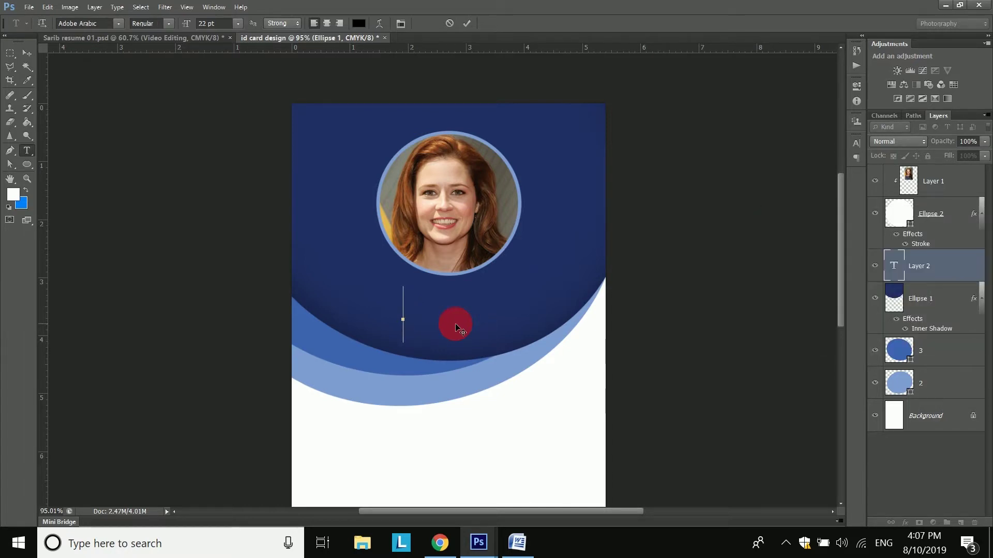
text(Fanry Lons)
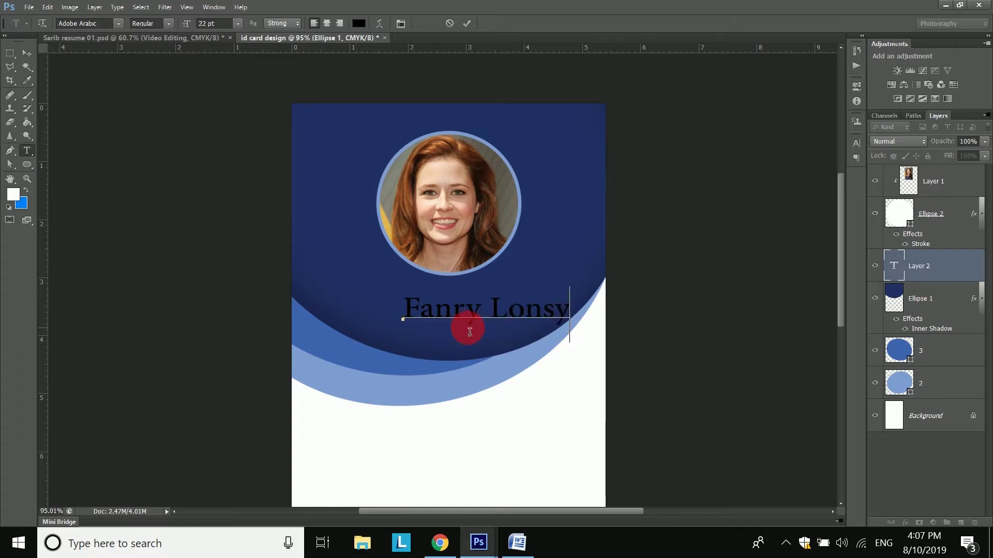
Step: Set the color of the whole name text to white
key(ctrl+a)
click(358, 23)
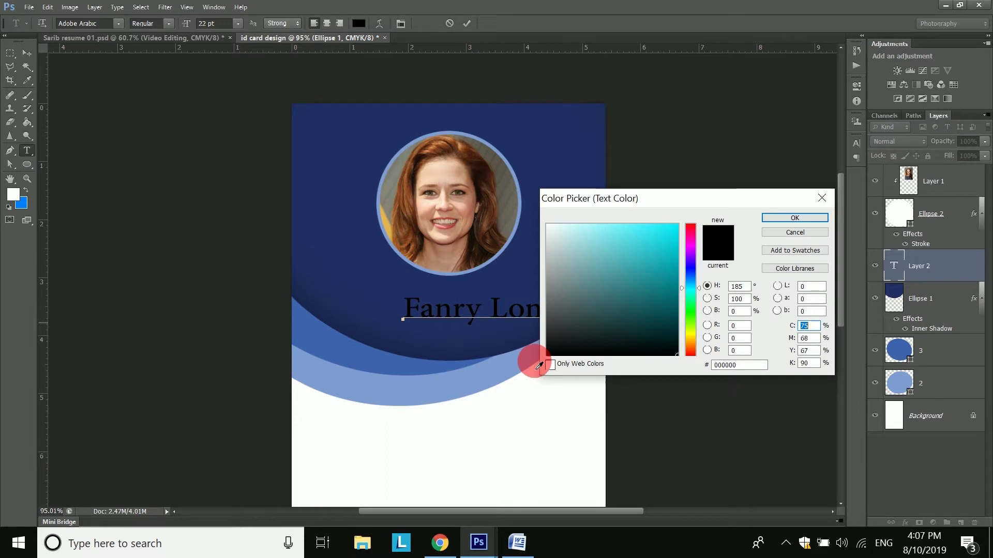
click(535, 359)
click(794, 218)
Step: Set the name text to the Lato font at 16 pt
click(104, 24)
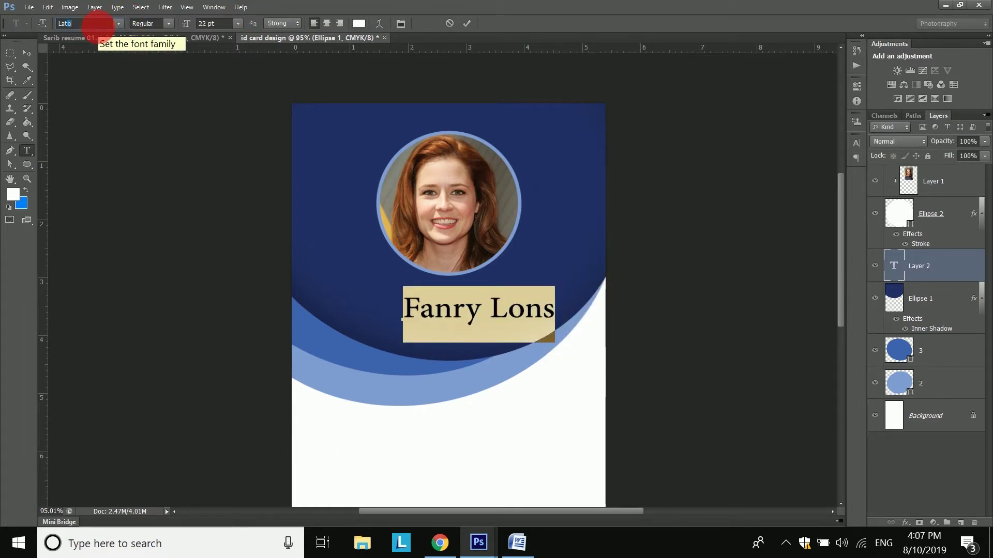
key(Return)
drag(190, 26, 219, 18)
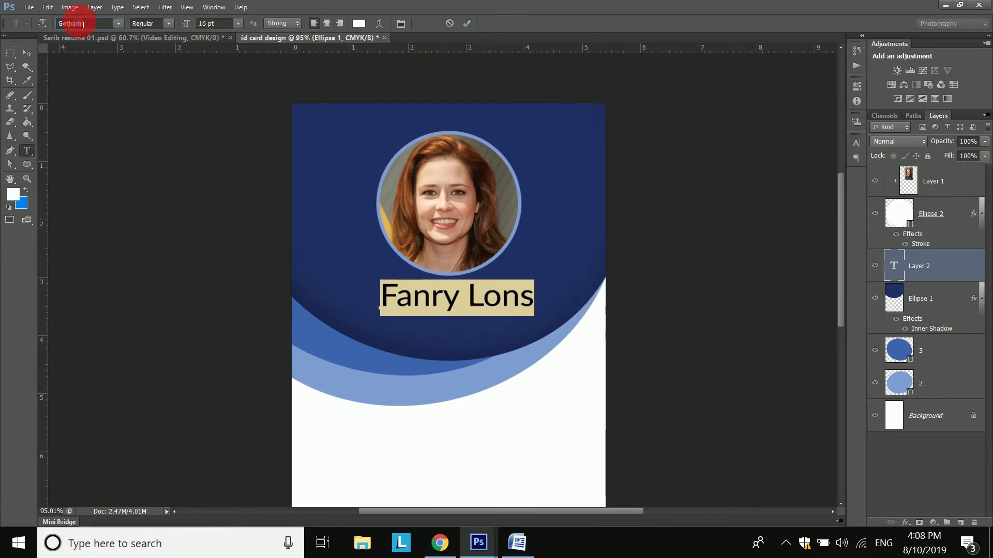
Step: Set the name text to Gotham Medium at 11 pt and place it just beneath the portrait circle
key(Return)
click(155, 24)
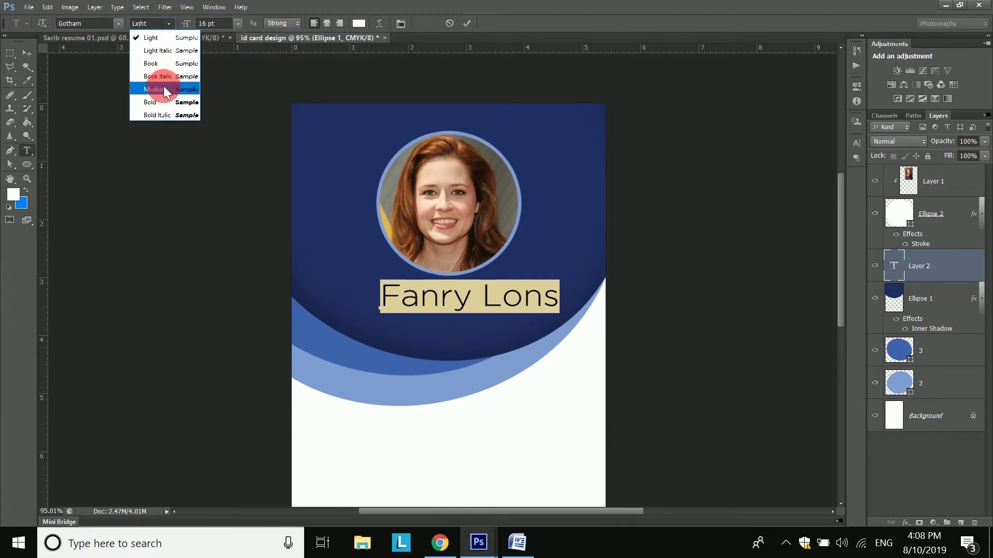
click(164, 89)
drag(189, 23, 190, 28)
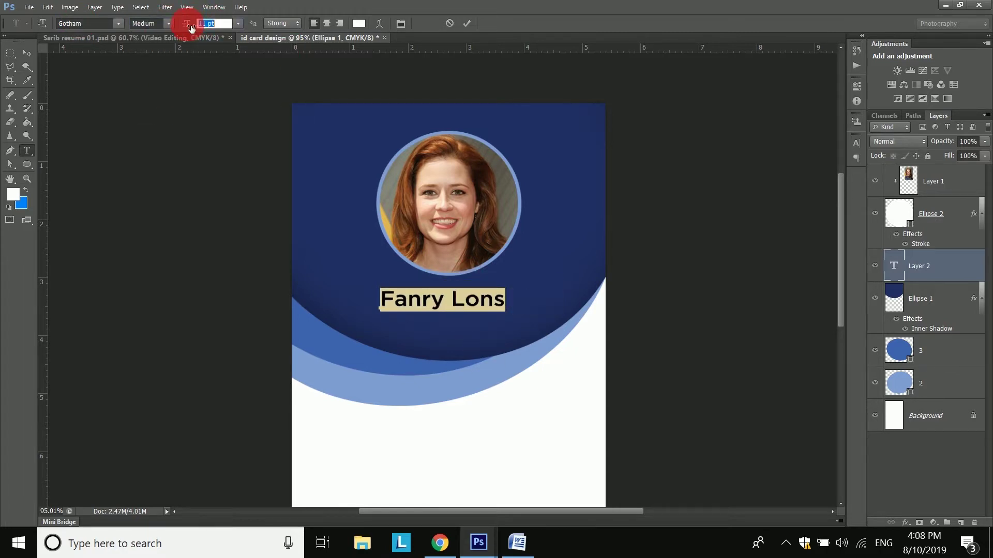
mouse_move(463, 305)
mouse_down()
mouse_move(492, 295)
mouse_move(479, 296)
mouse_up()
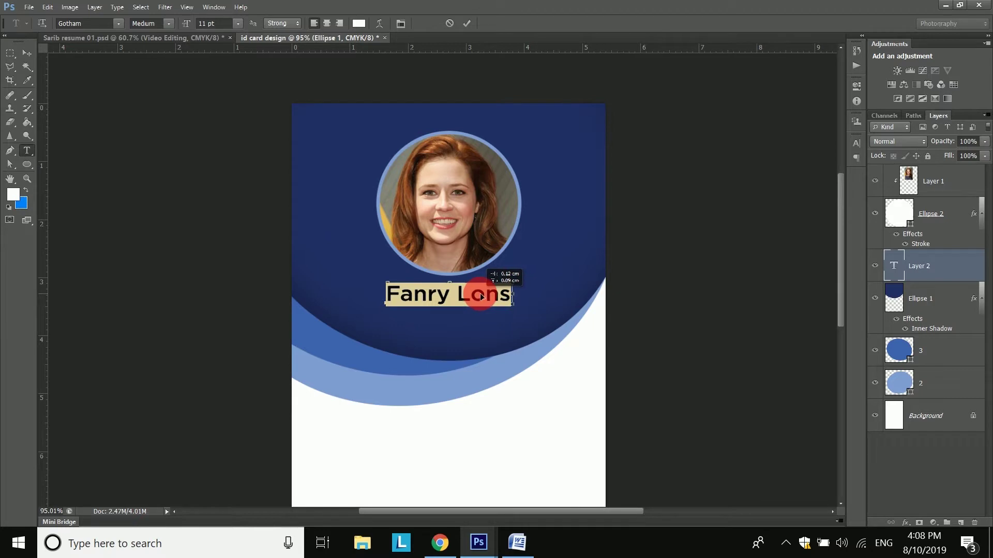
click(467, 23)
scroll(496, 288, down, 2)
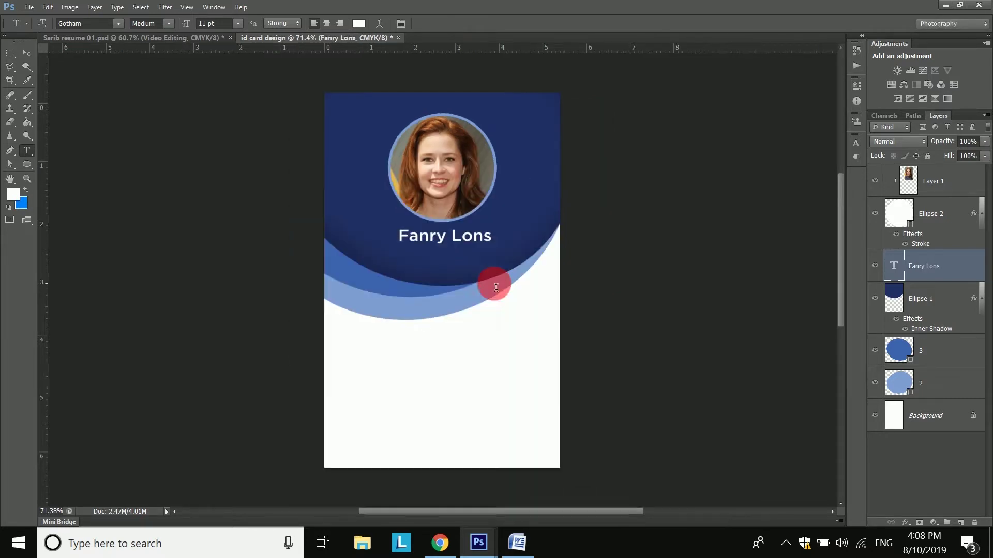
Step: Align the name text to the horizontal center of the whole card, and clear the selection
scroll(496, 287, up, 2)
key(v)
drag(453, 227, 452, 226)
click(27, 51)
click(142, 7)
click(149, 17)
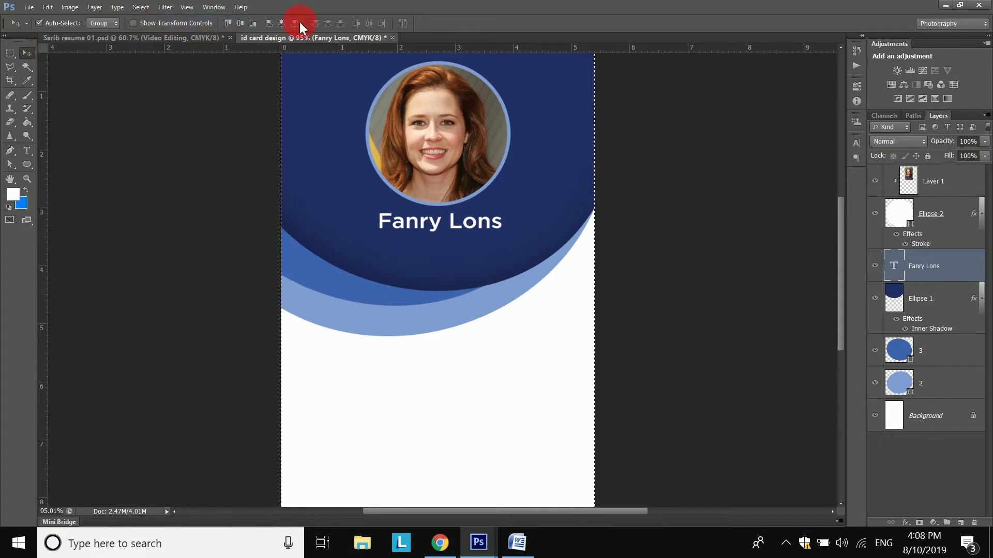
click(282, 24)
click(140, 7)
click(155, 30)
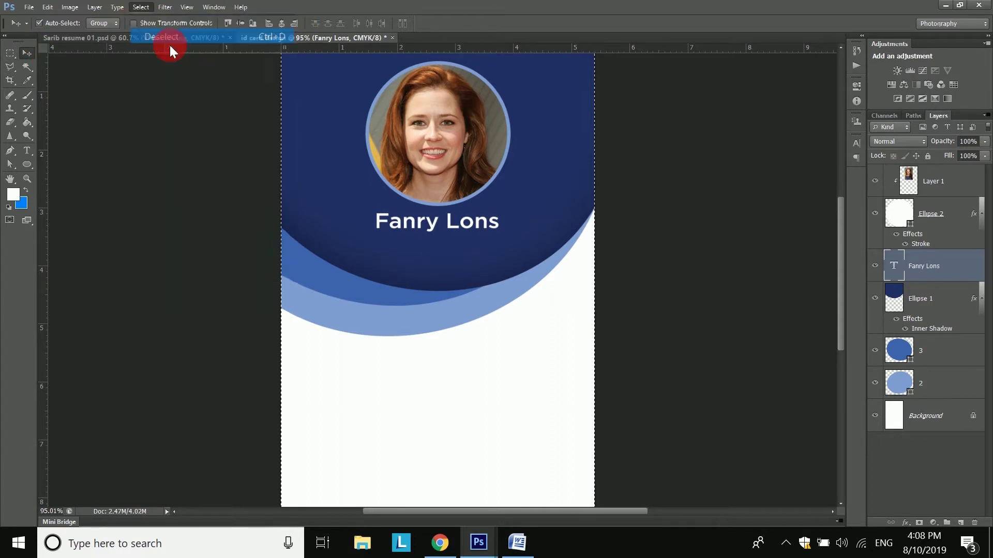
Step: Add a white "Graphic Designer" text line and move it up onto the blue curves
key(t)
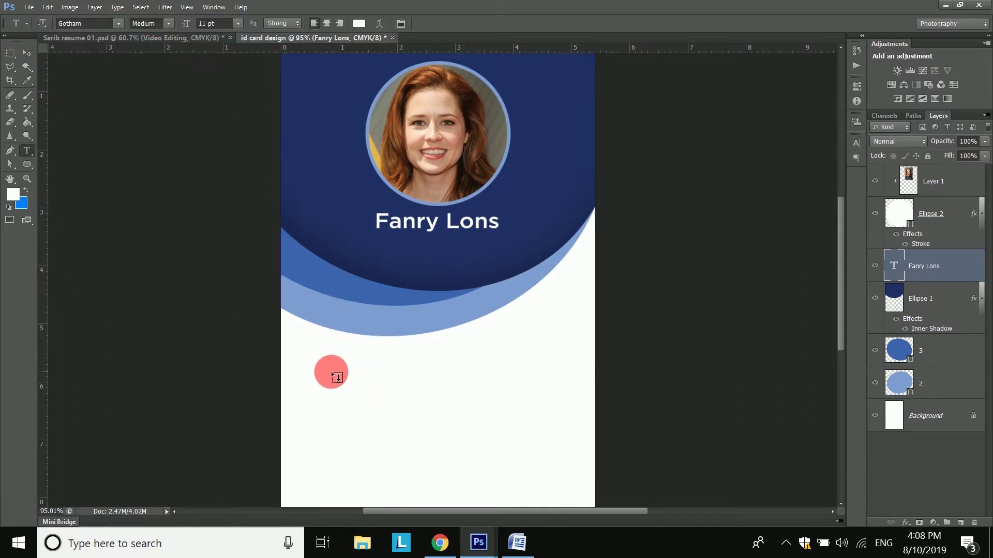
click(331, 372)
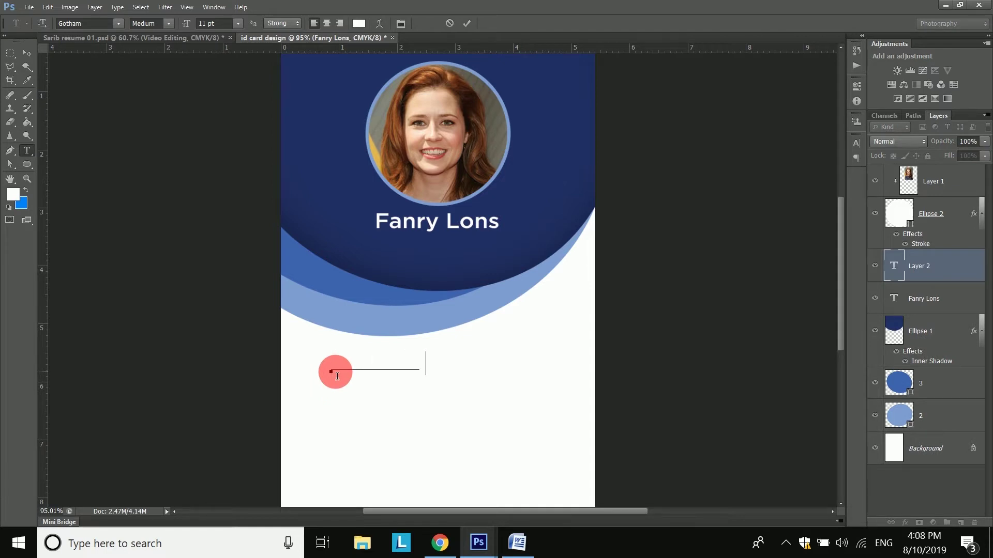
key(ctrl+a)
click(358, 23)
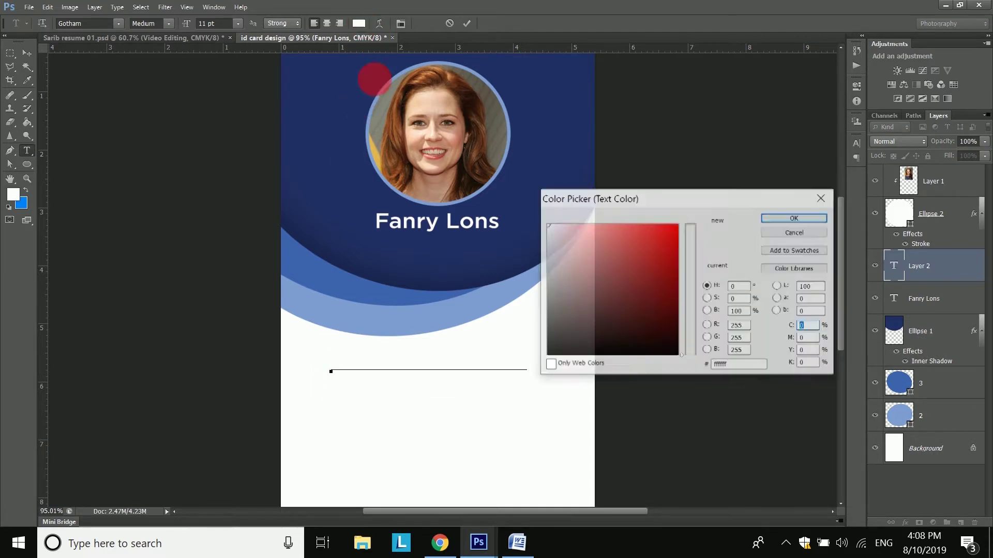
click(793, 216)
drag(400, 381, 474, 280)
Step: Set the "Graphic Designer" text to Gotham Book at 5 pt and move it under the name
click(212, 23)
text(5)
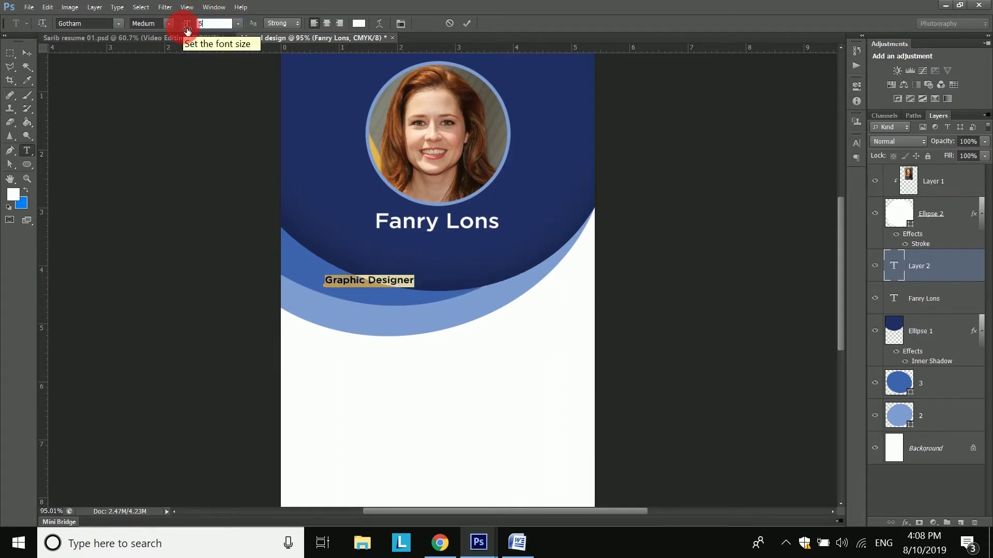
text(7)
click(168, 23)
click(161, 66)
drag(426, 278, 475, 246)
key(ctrl+shift+comma)
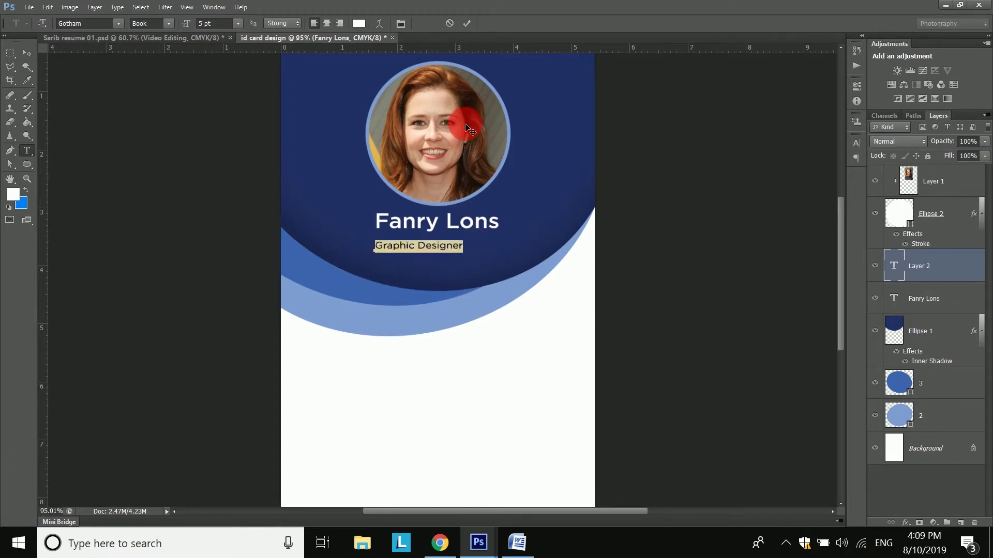
Step: Set the "Graphic Designer" text size to 5.3 pt and shift it roughly under the middle of the name
click(194, 25)
text(6)
click(194, 26)
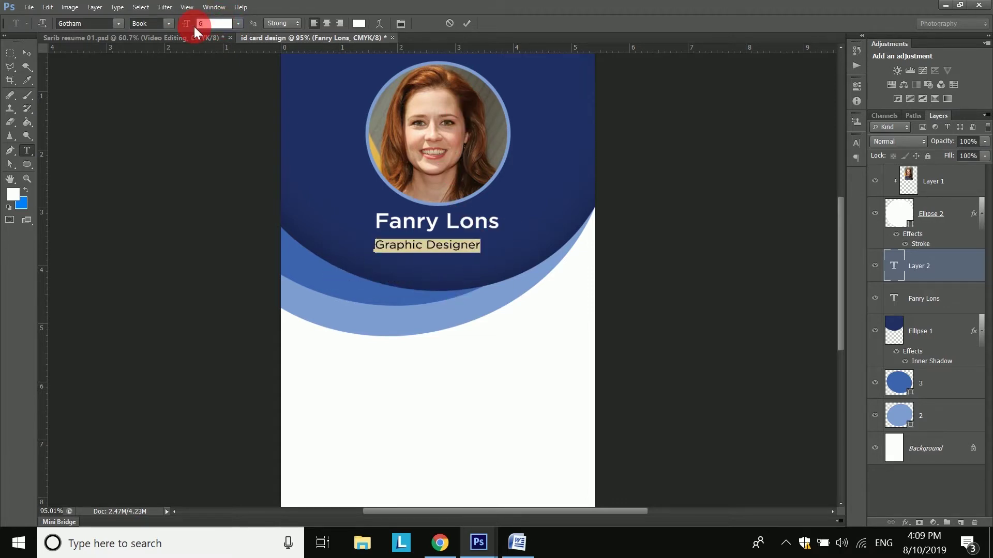
text(5.3)
key(Return)
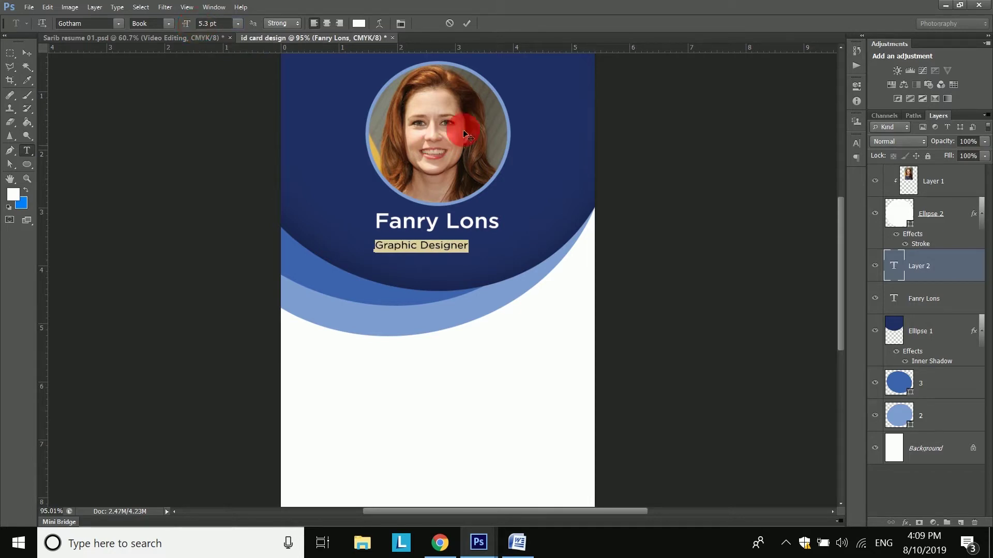
drag(446, 248, 460, 246)
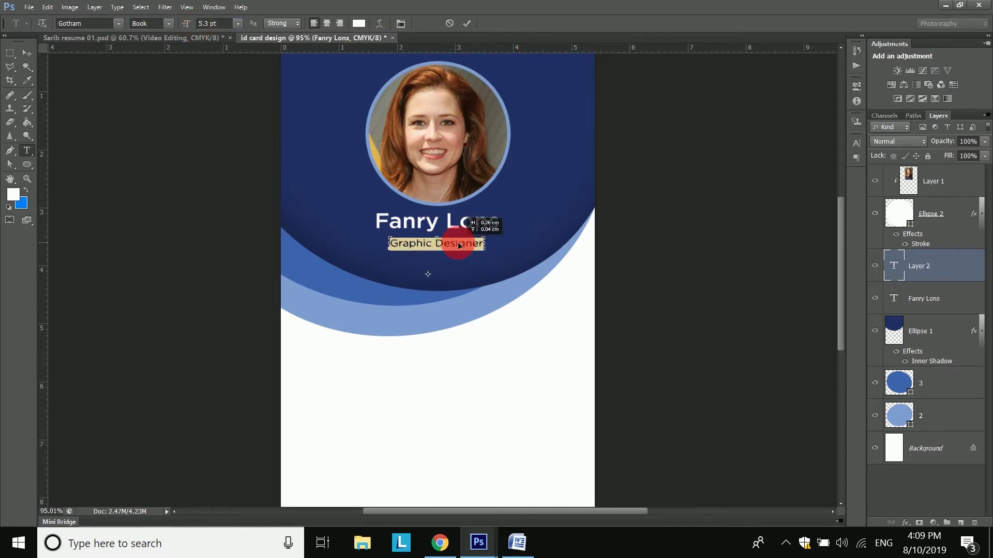
click(466, 23)
Step: Align the "Graphic Designer" text to the horizontal center of the whole card, and clear the selection
click(141, 7)
click(150, 21)
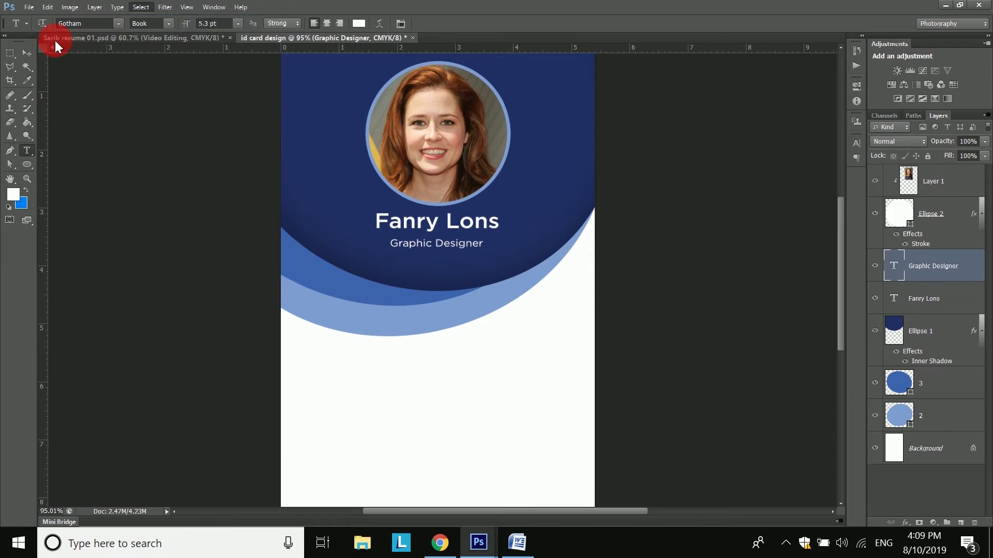
click(27, 53)
click(282, 24)
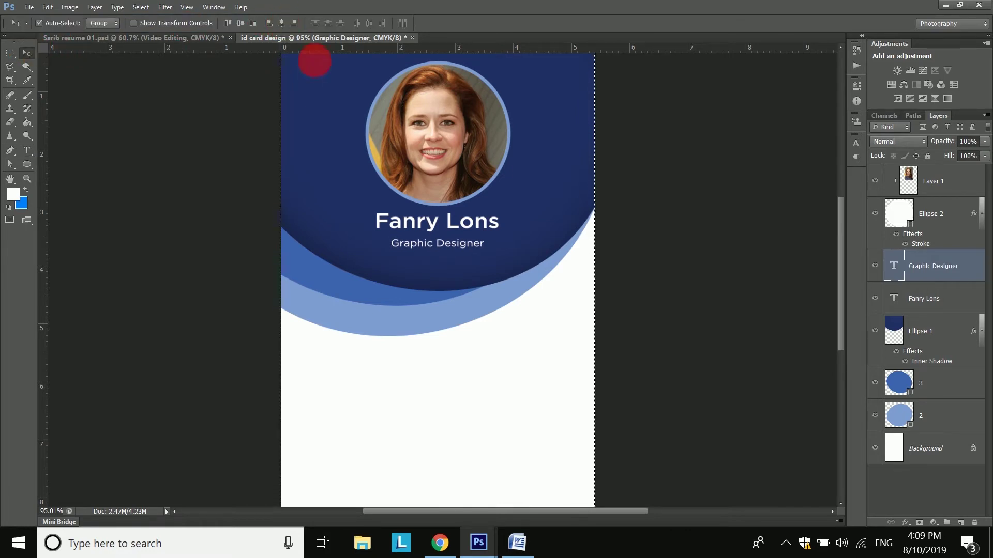
click(139, 7)
click(155, 33)
Step: Add an "Employee Code :" text line with the employee's code number in the white area below the curves
drag(441, 152, 449, 185)
scroll(472, 245, down, 2)
scroll(452, 236, up, 1)
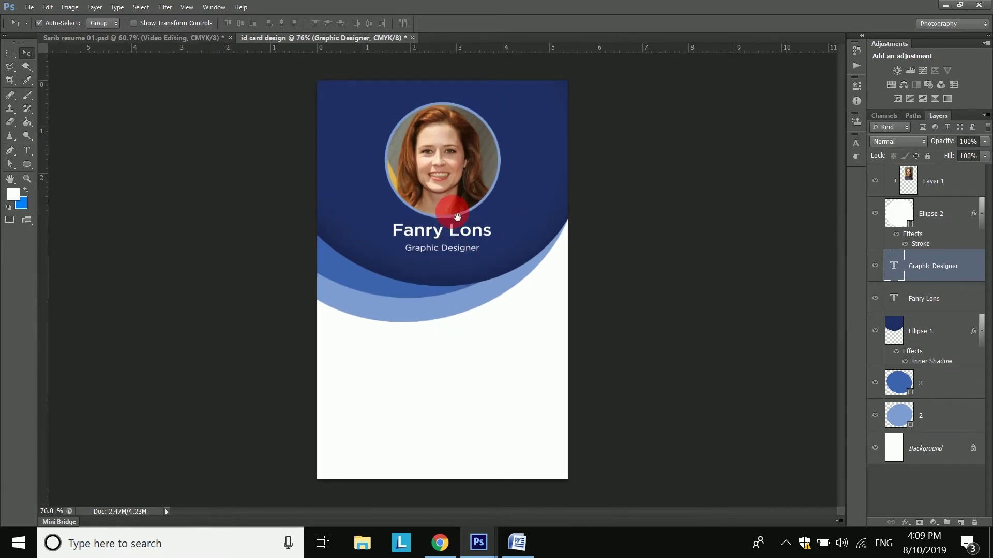
key(t)
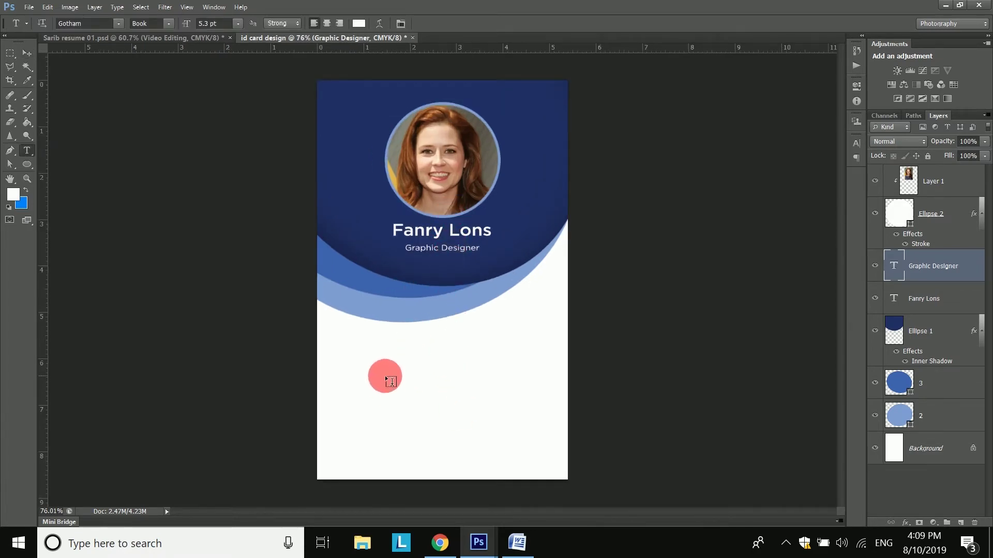
click(385, 376)
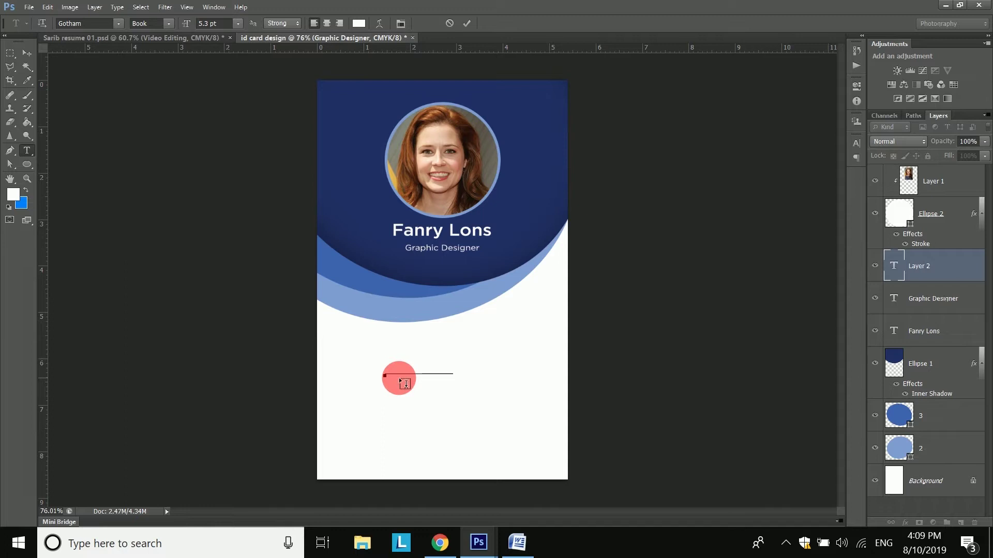
Step: Color the whole Employee Code text with the dark blue sampled from the card's top curve
key(ctrl+a)
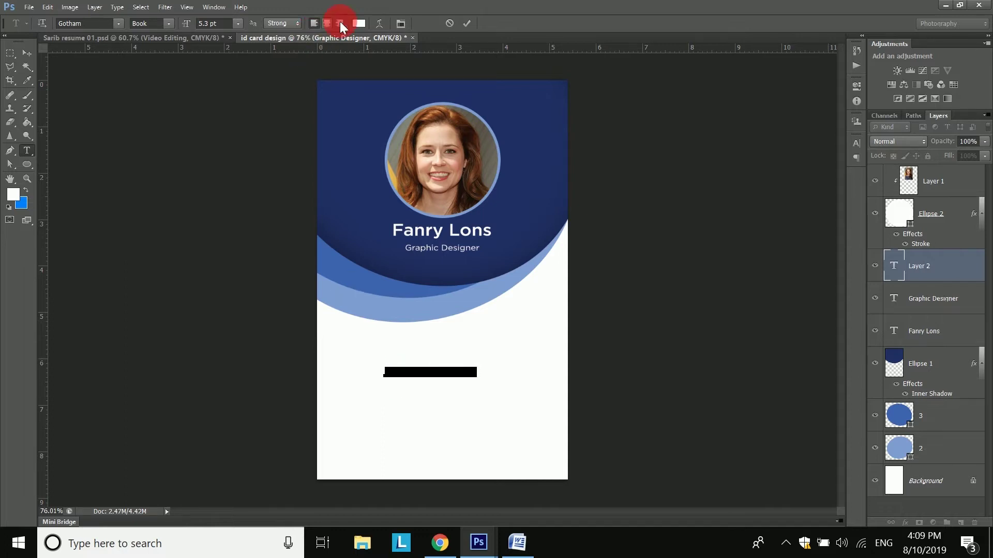
click(358, 23)
click(367, 251)
click(387, 273)
click(781, 217)
Step: Set the Employee Code text to Gotham Medium at 9.3 pt and move it close to the card's horizontal center
click(172, 23)
click(164, 85)
key(ctrl+shift+period)
key(ctrl+shift+period)
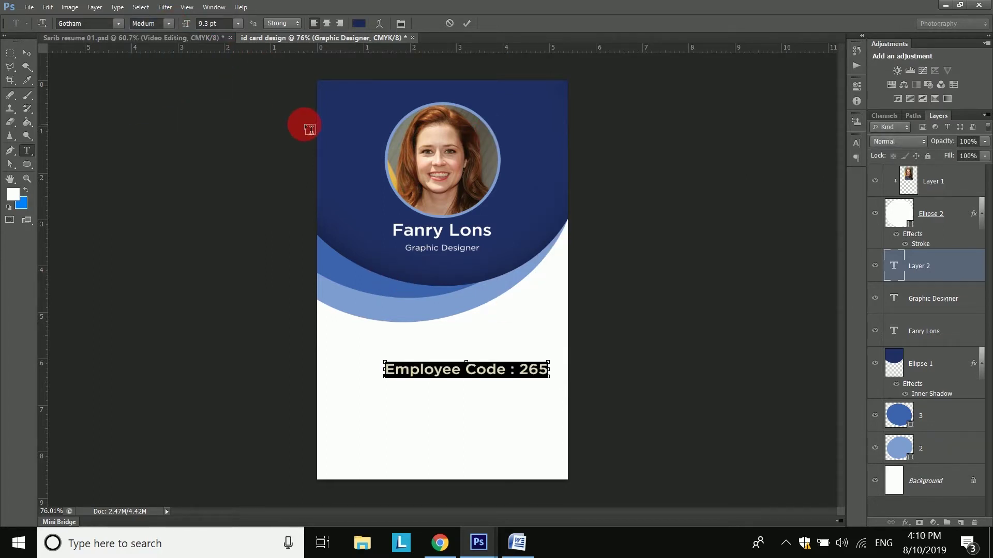
drag(495, 367, 477, 365)
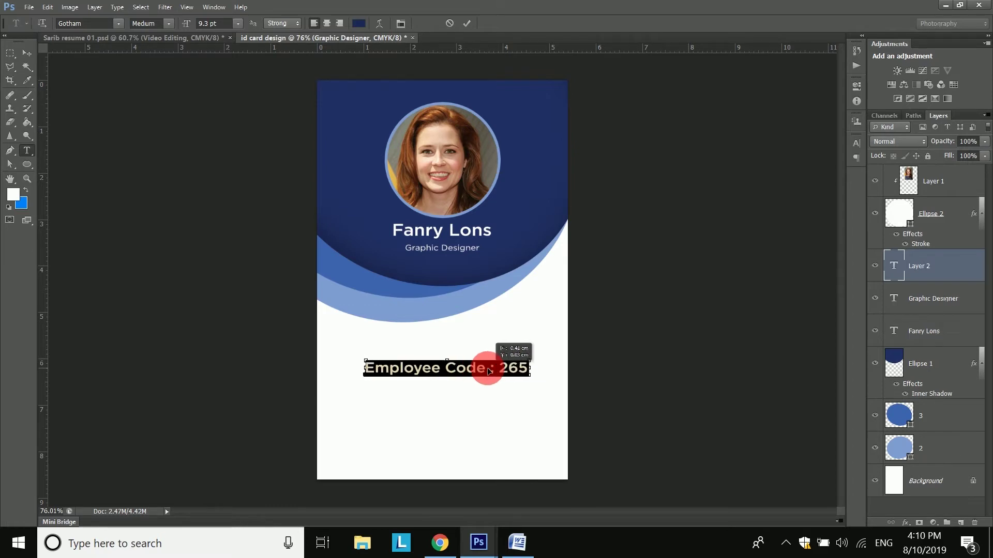
scroll(491, 393, up, 2)
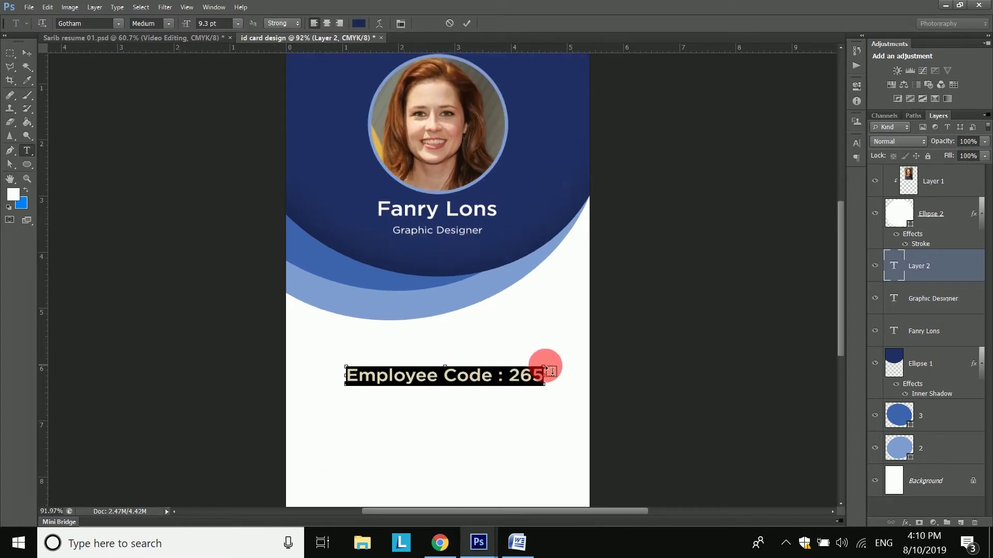
drag(543, 368, 543, 369)
click(469, 24)
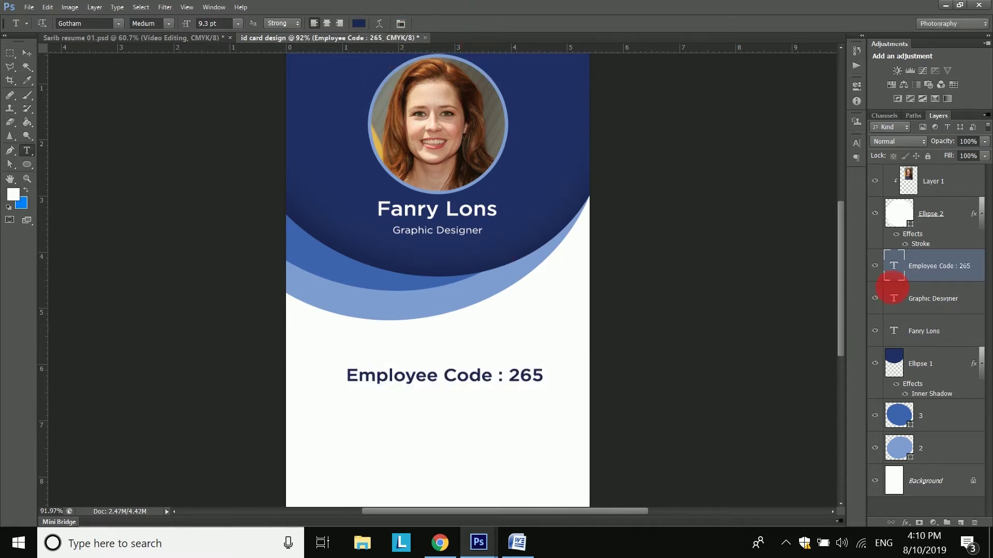
Step: Skew the Employee Code text horizontally by -15.79° with Free Transform so the letters slant like italics
click(51, 7)
click(114, 296)
mouse_move(549, 368)
mouse_down()
mouse_move(537, 368)
mouse_move(546, 367)
mouse_up()
right_click(504, 367)
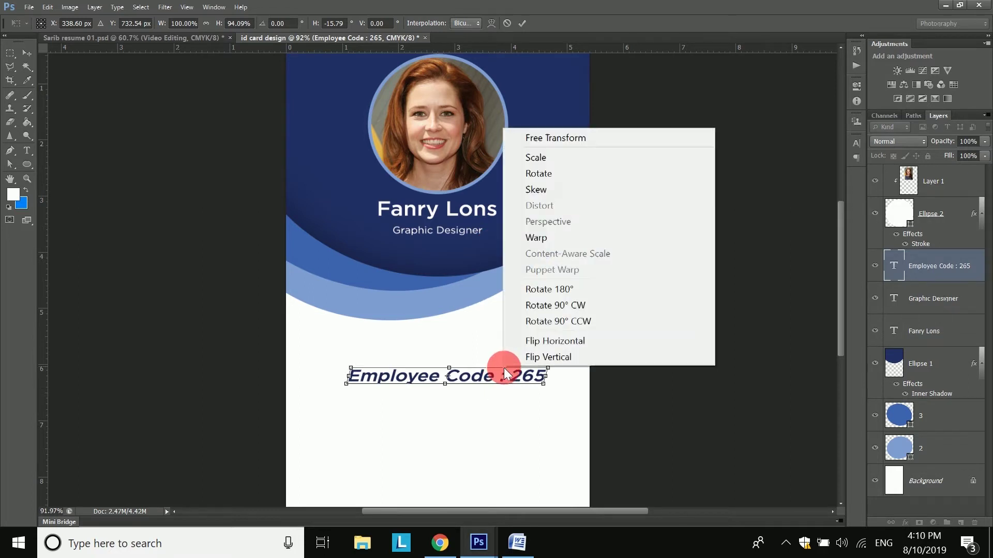
click(536, 192)
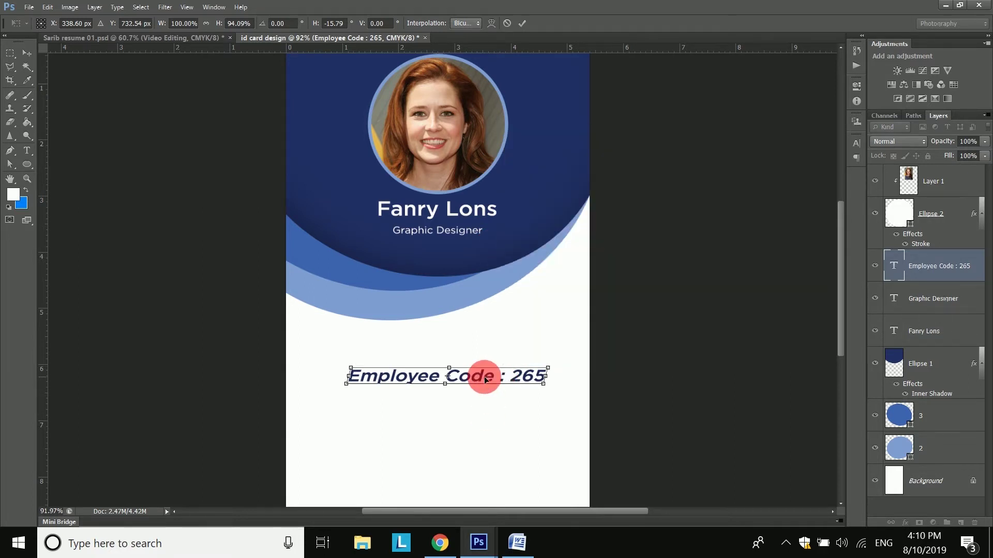
click(507, 22)
Step: Reposition the slanted Employee Code text and align it to the card's horizontal center, leaving no active selection
key(v)
drag(444, 378, 451, 352)
scroll(450, 367, down, 3)
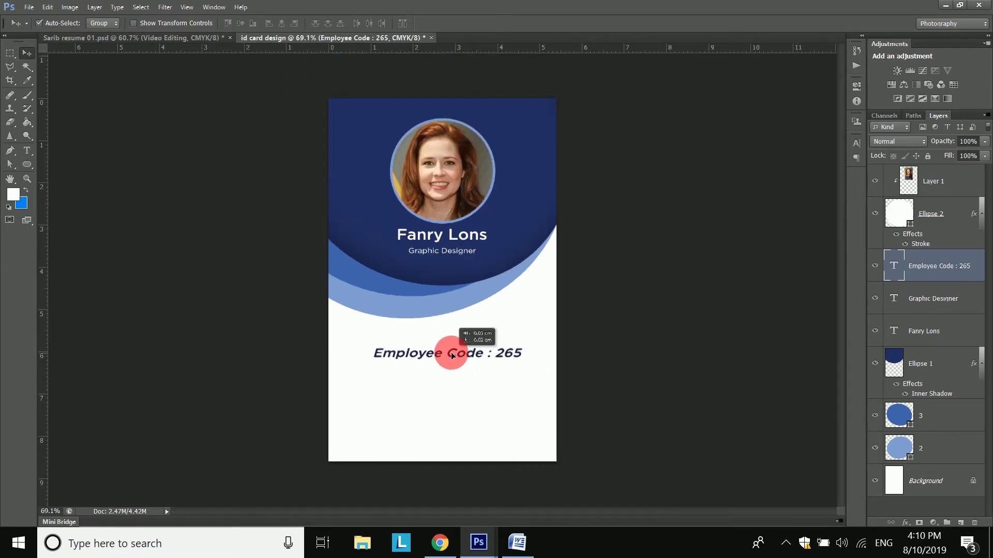
key(ctrl+a)
key(ctrl+d)
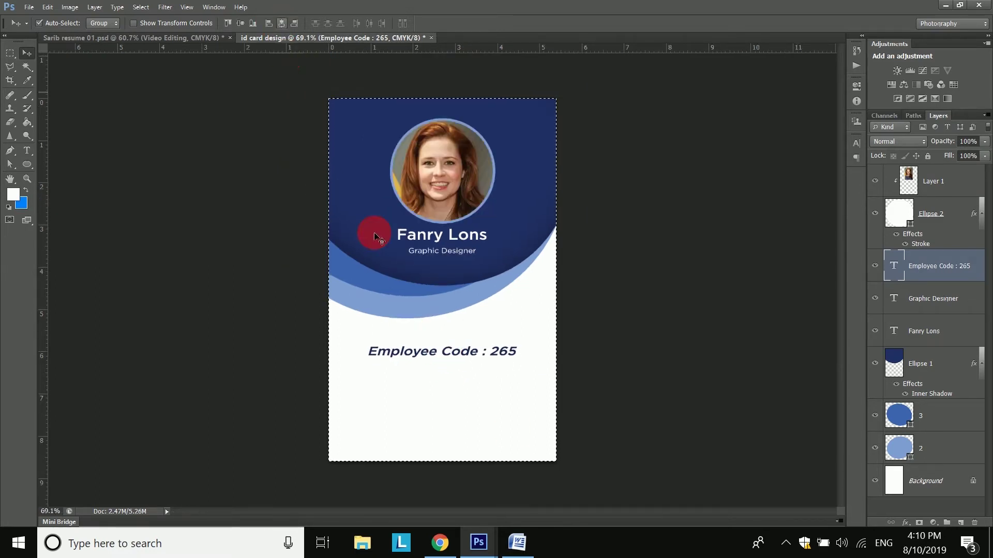
Step: Add two text lines, "Phone :" and "E-mail :" with the contact's details, below the Employee Code in Gotham Book at 7.3 pt
key(t)
click(380, 408)
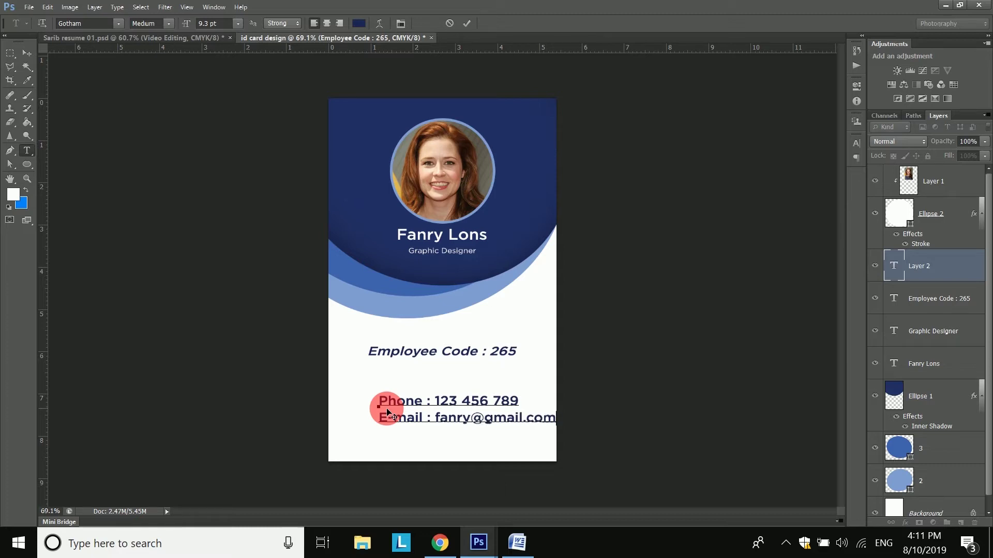
key(ctrl+a)
click(167, 23)
click(164, 62)
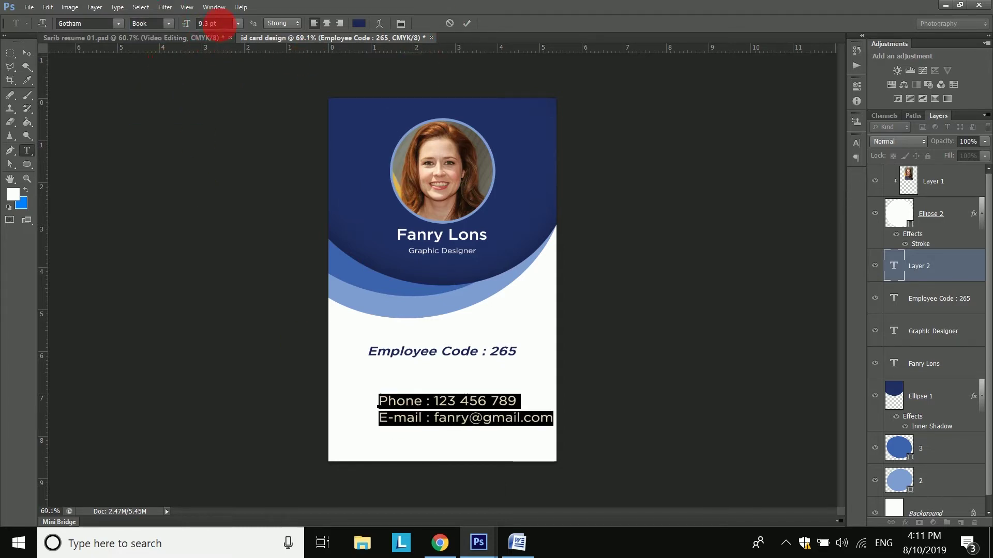
scroll(223, 29, down, 2)
click(467, 24)
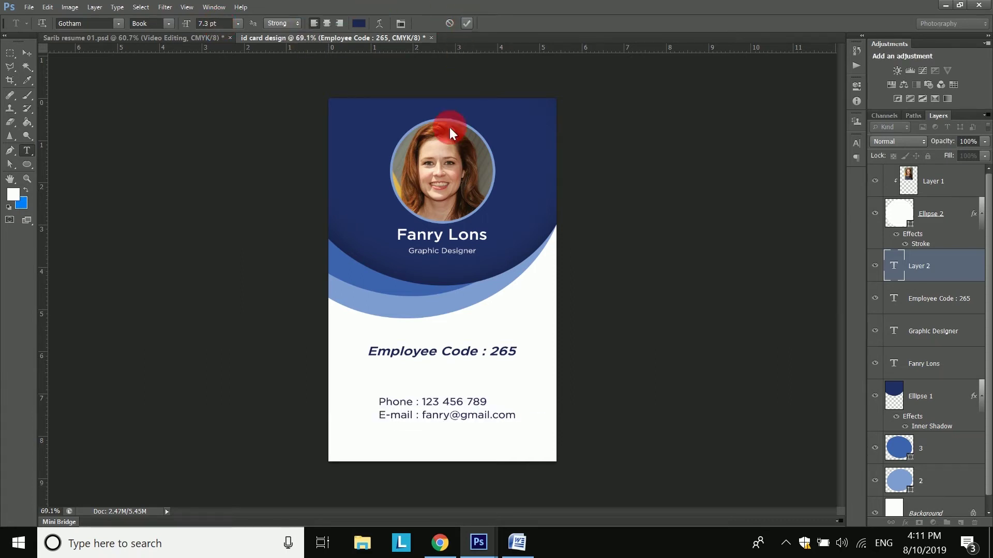
Step: Align the left-justified contact text to the horizontal center of the whole card, and clear the selection
key(ctrl+a)
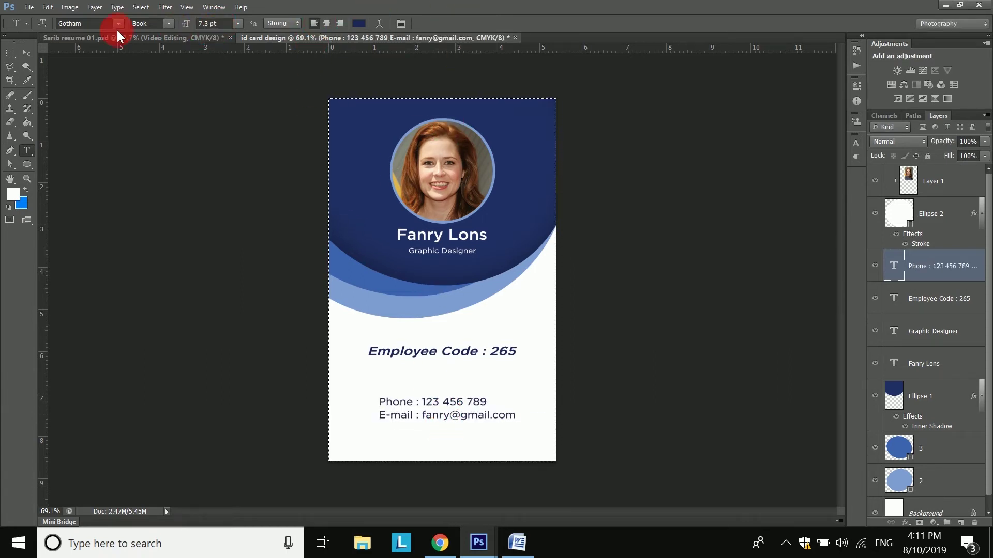
key(v)
click(282, 26)
key(ctrl+d)
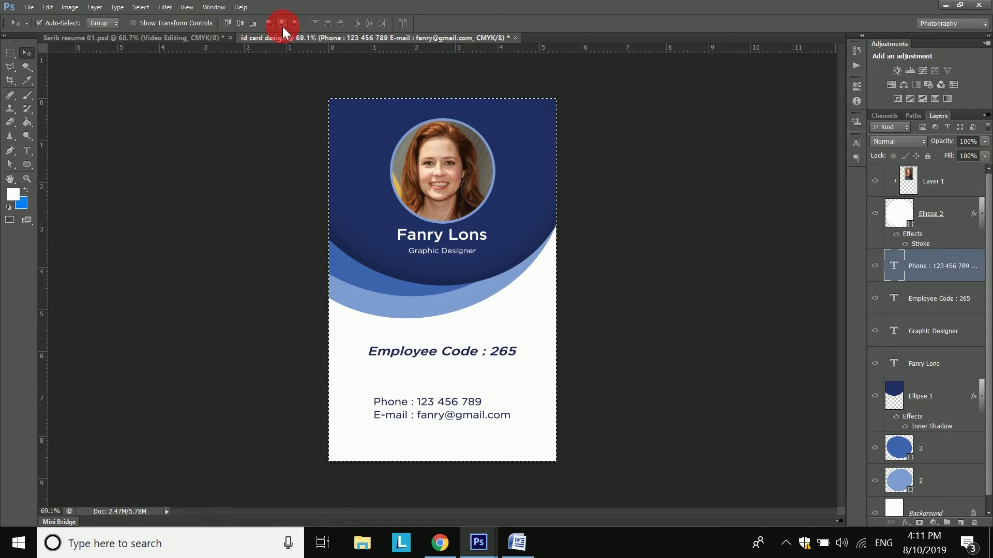
Step: Center-justify the phone and e-mail lines and realign the text block to the card's horizontal center
double_click(453, 417)
key(ctrl+a)
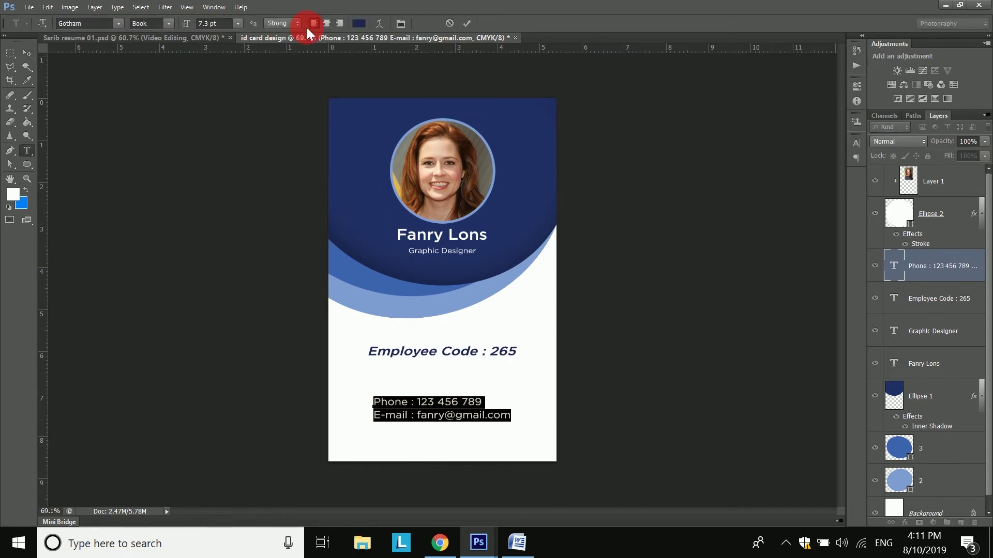
click(327, 23)
click(330, 73)
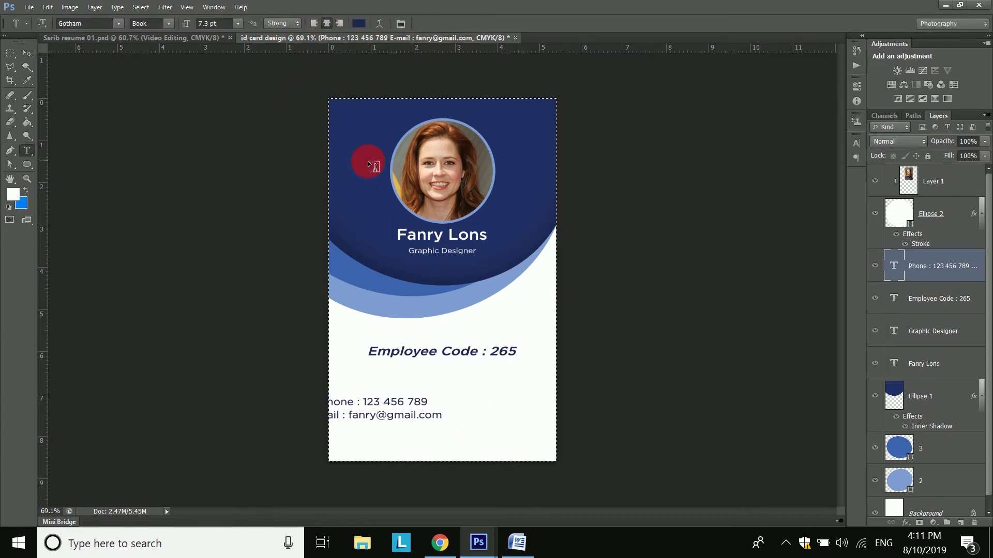
key(v)
key(ctrl+a)
click(282, 23)
key(ctrl+d)
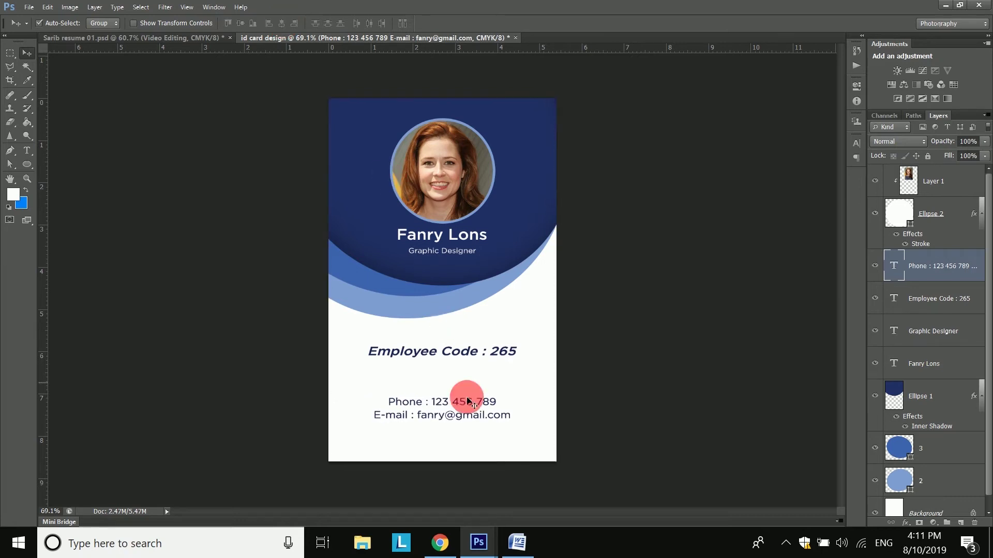
Step: Move the phone and e-mail text up closer to the Employee Code, leaving room for a divider between them
scroll(456, 424, up, 3)
key(shift+Up)
key(shift+Up)
key(shift+Up)
key(shift+Up)
key(shift+Up)
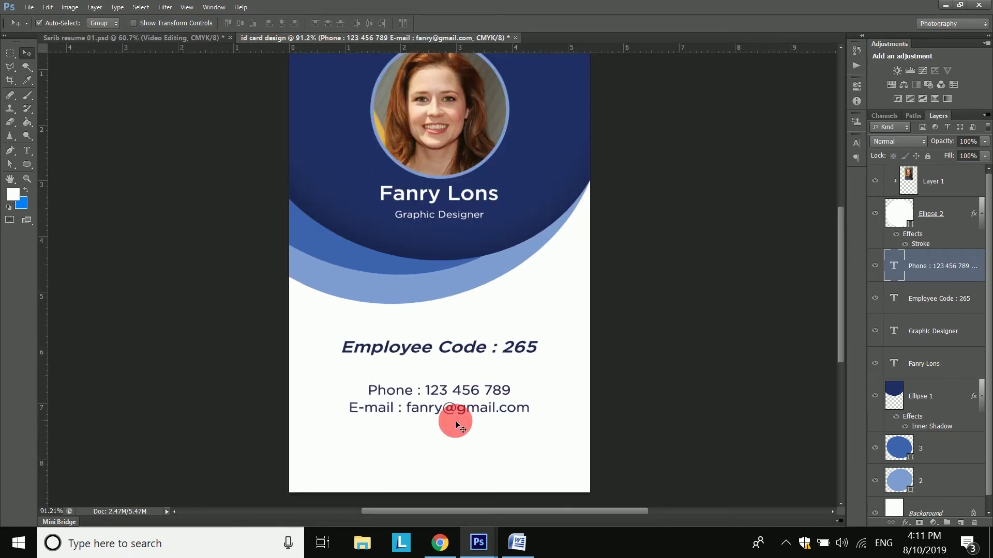
key(shift+Down)
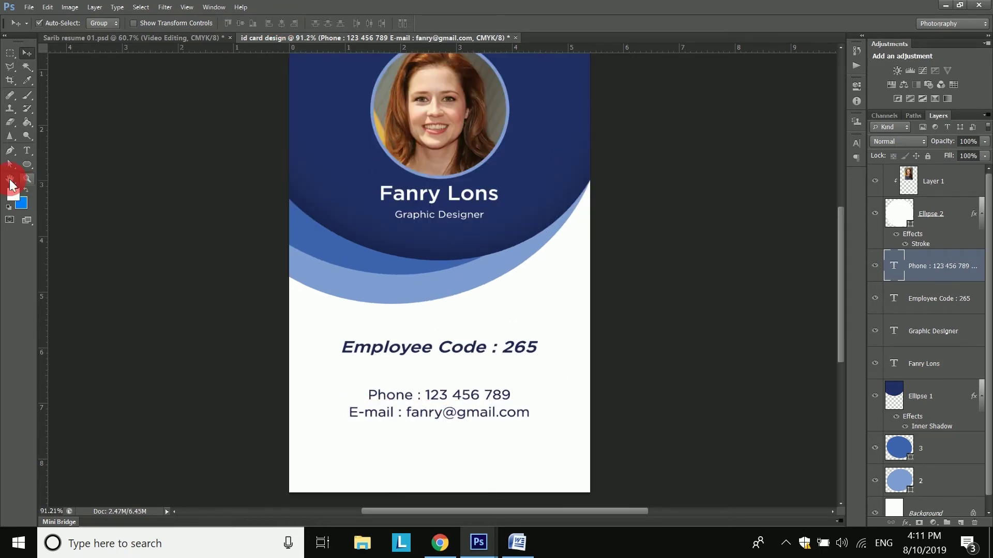
Step: Draw a horizontal 1 px divider line about 388 px wide between the Employee Code and phone text, in dark blue sampled from the card's curve
drag(20, 170, 71, 201)
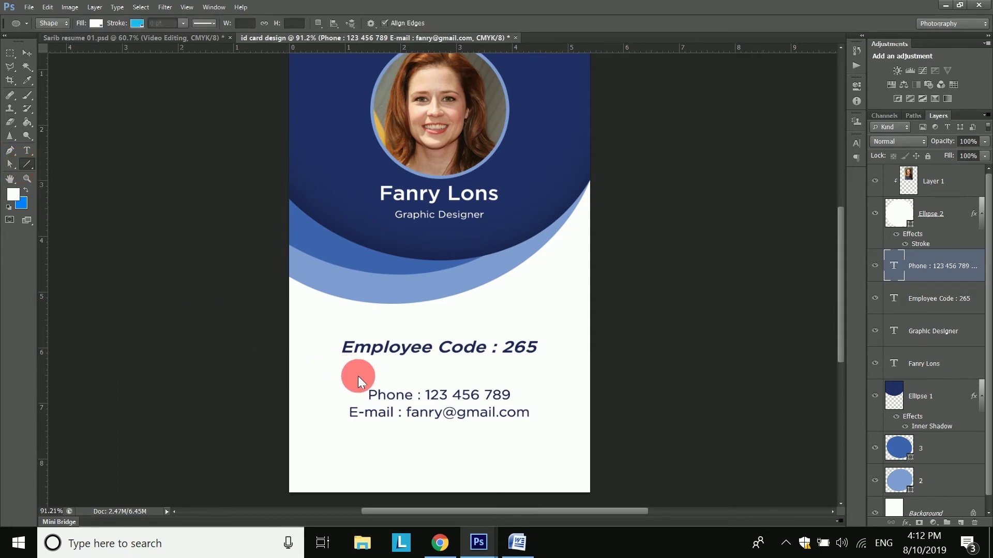
click(94, 23)
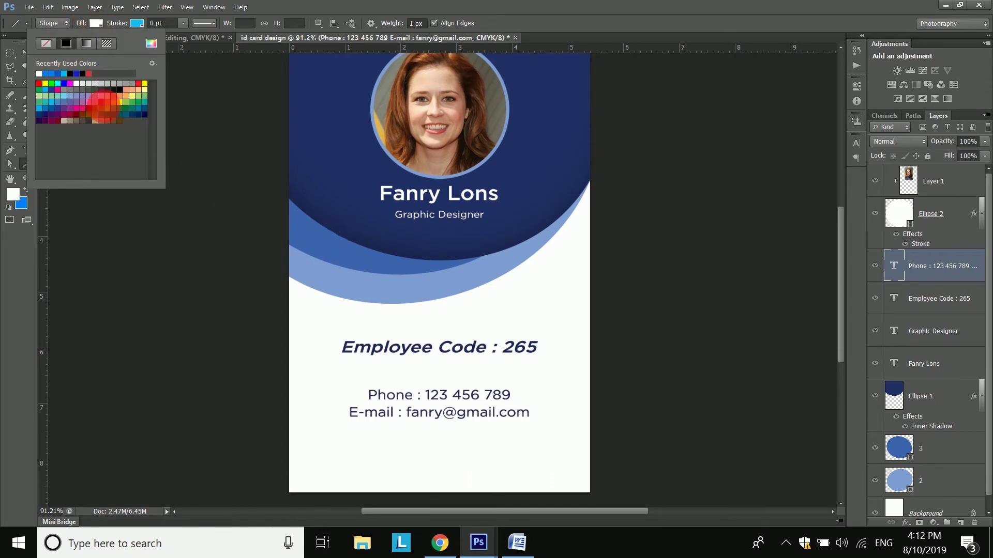
click(136, 23)
click(314, 165)
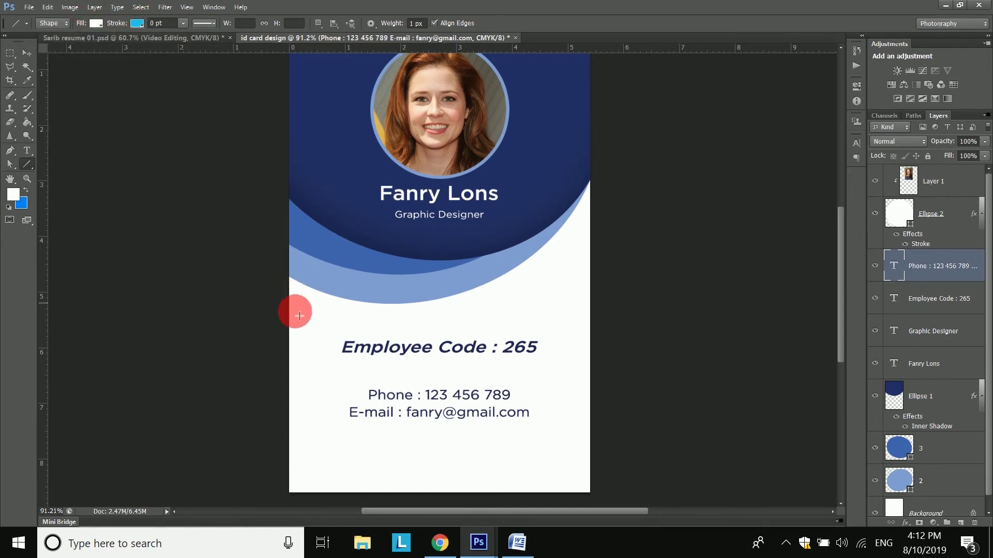
click(14, 195)
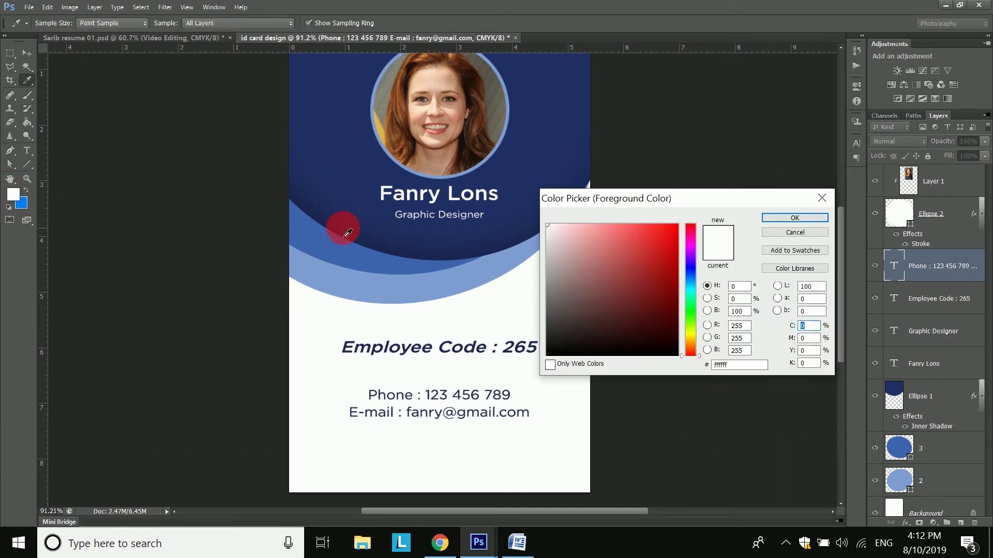
click(521, 246)
click(764, 219)
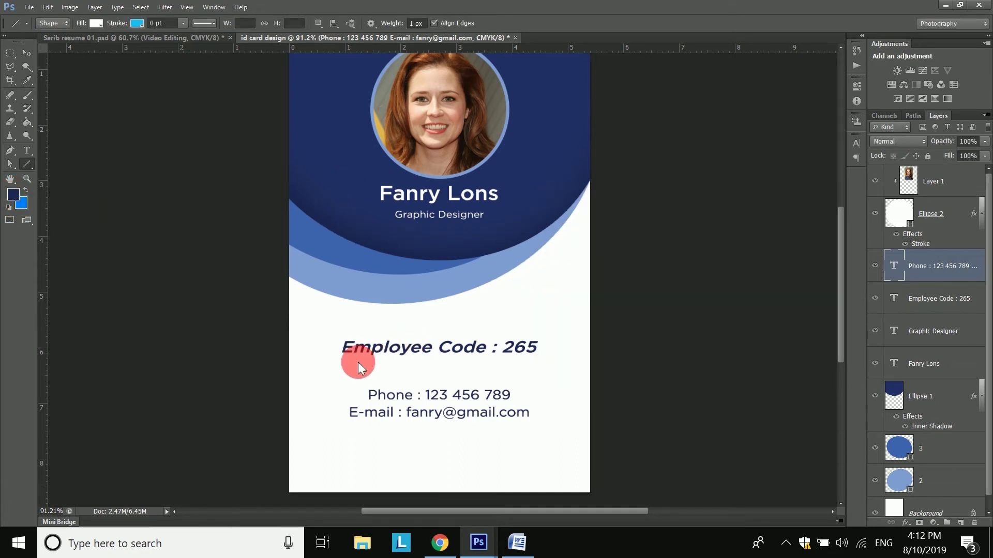
drag(347, 373, 530, 372)
Step: Thicken the divider line by scaling its height to 300%
key(ctrl+t)
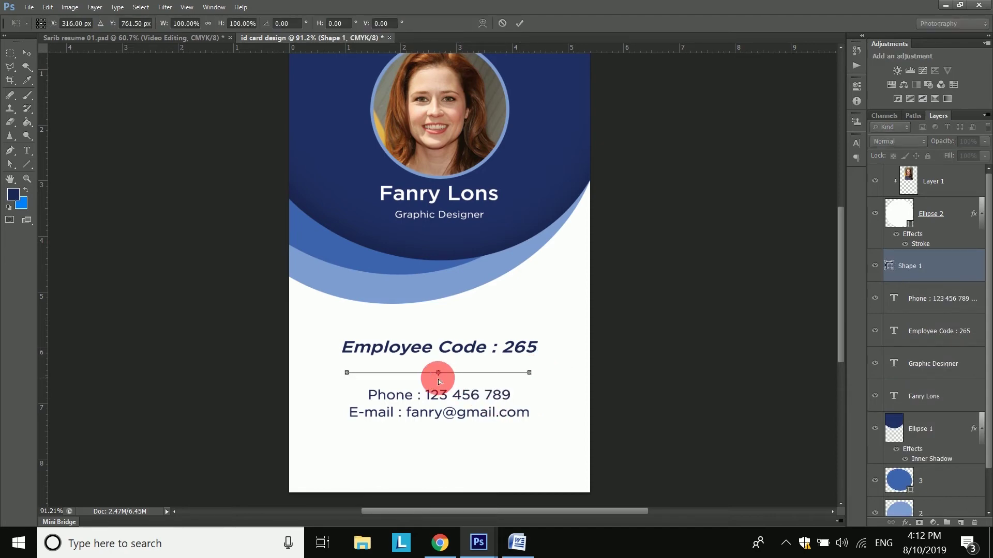
scroll(440, 383, down, 1)
drag(440, 413, 534, 400)
drag(512, 304, 511, 301)
key(Return)
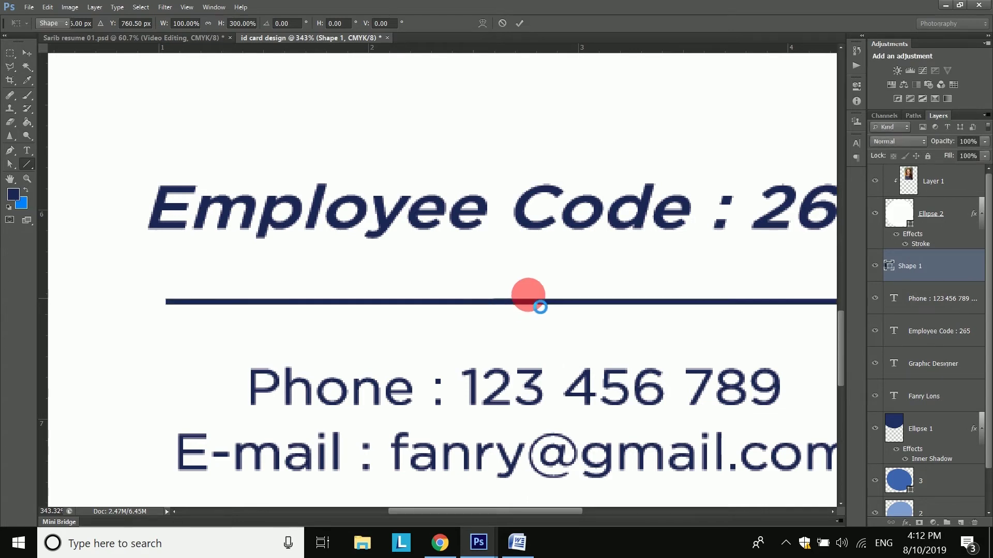
Step: Align the divider line to the horizontal center of the whole card, and clear the selection
drag(563, 260, 459, 323)
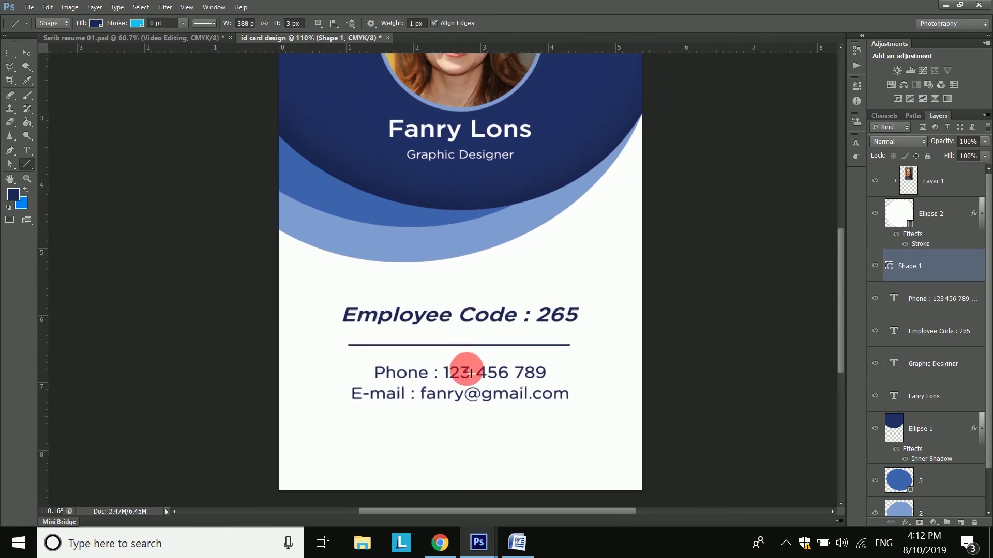
key(v)
key(ctrl+a)
click(282, 22)
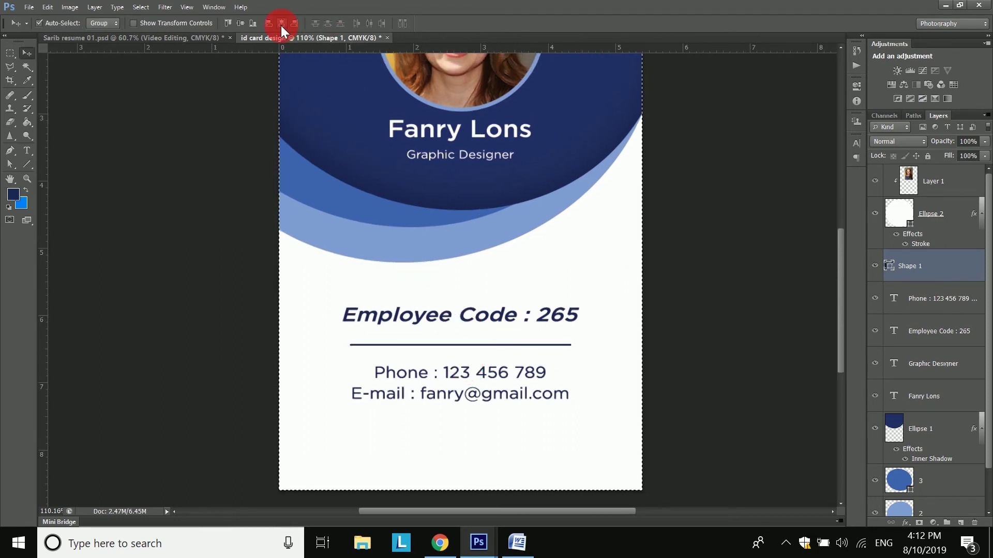
click(282, 23)
key(ctrl+d)
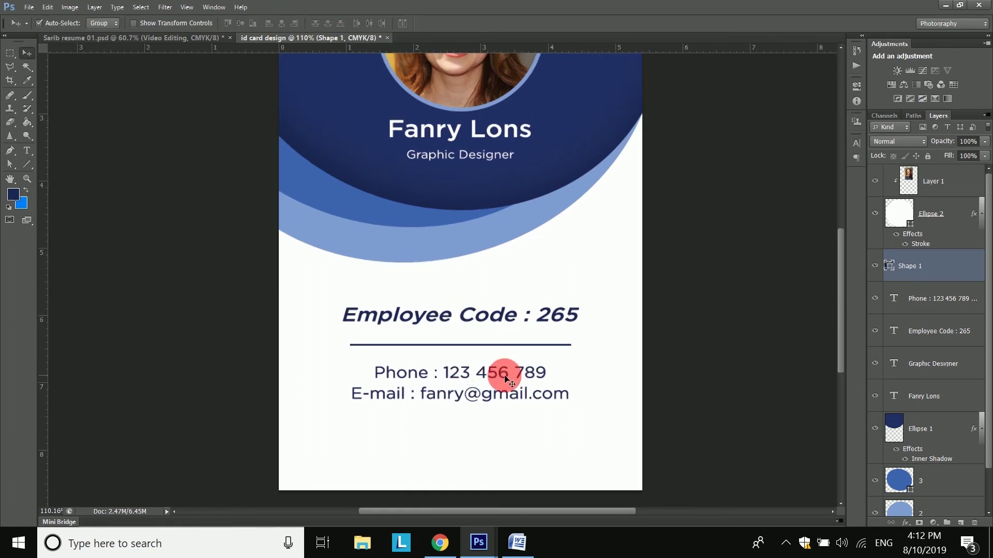
Step: Move the Employee Code, divider line and contact text up together toward the blue curves
scroll(491, 350, down, 3)
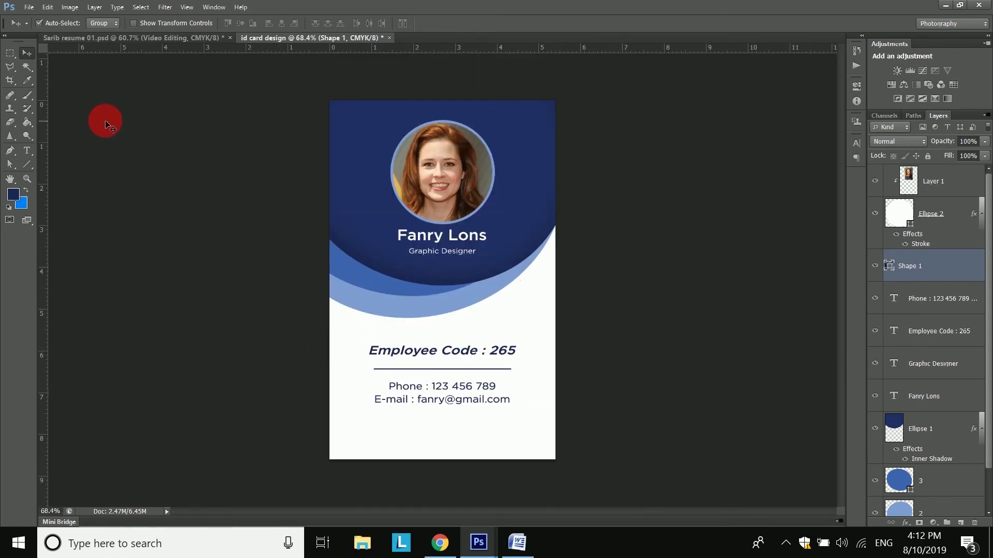
drag(266, 349, 460, 400)
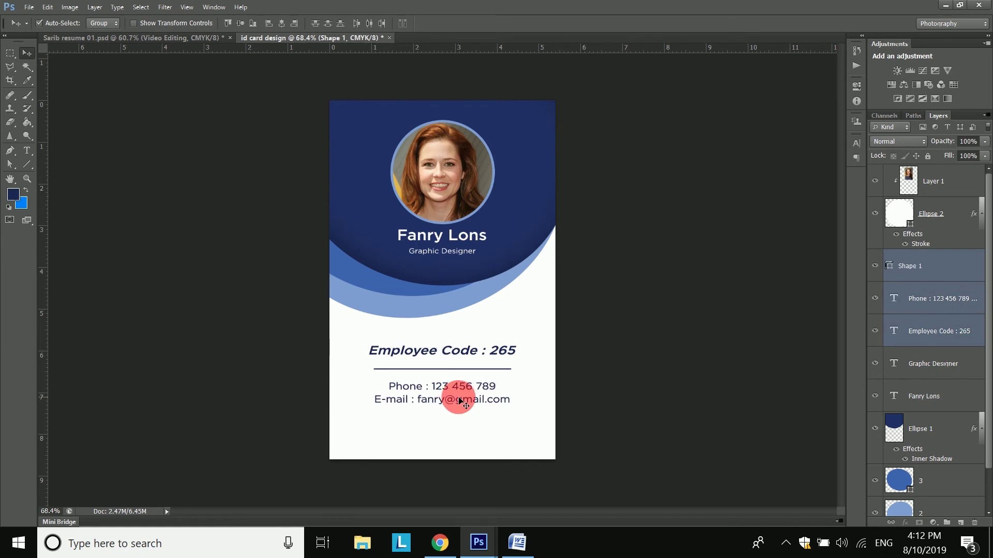
key(shift+Up)
key(shift+Up)
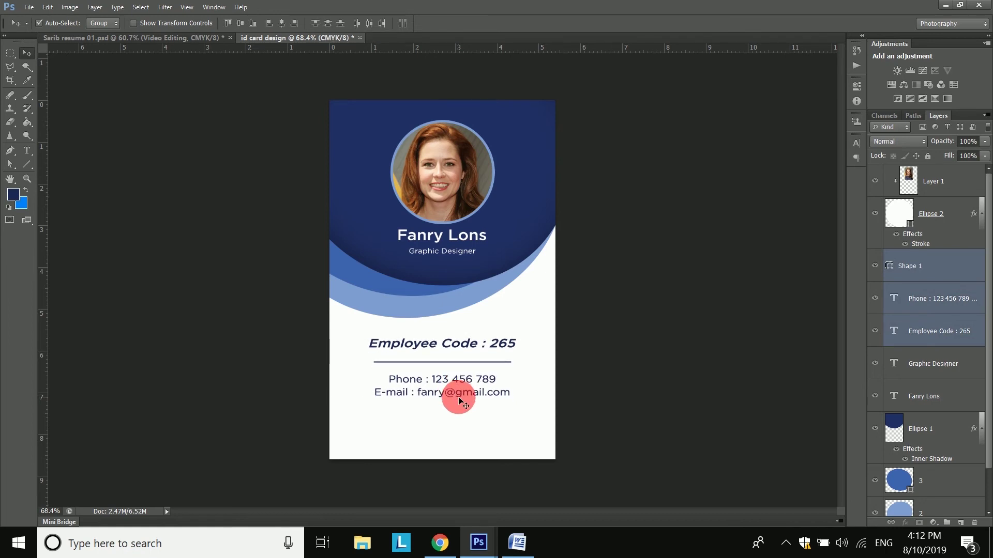
key(shift+Up)
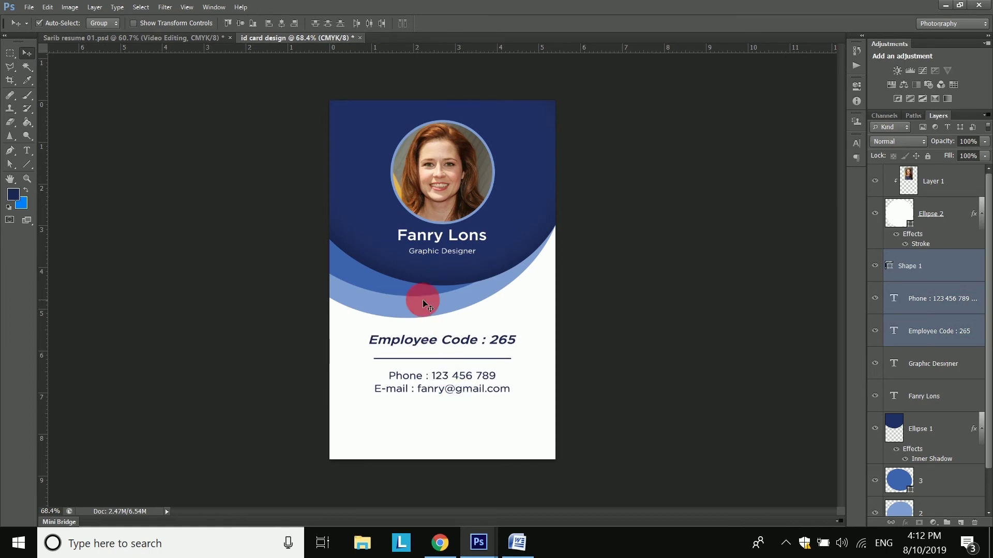
Step: Duplicate the medium and light blue curve ellipses together and offset the copies toward the card's lower right
drag(215, 259, 349, 283)
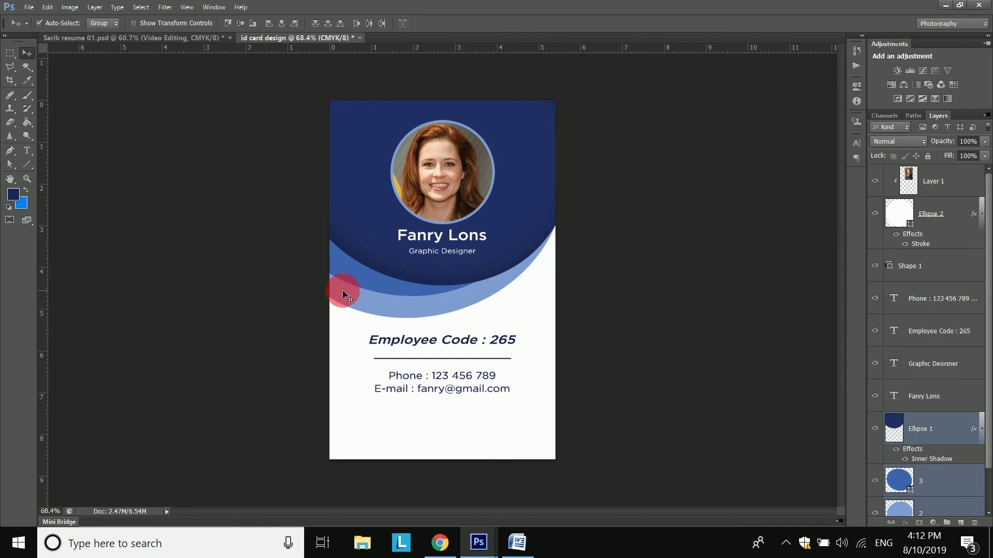
drag(273, 265, 338, 286)
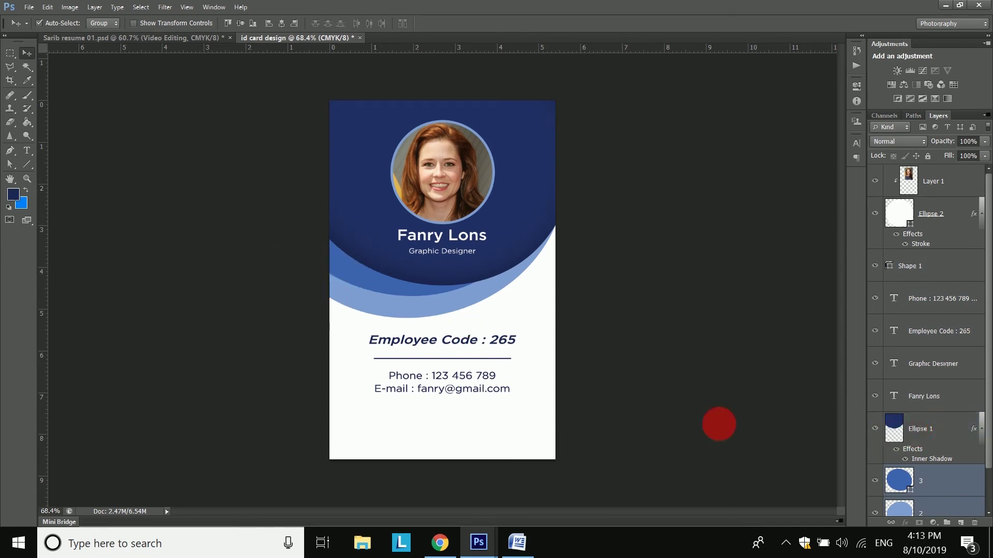
key(ctrl+minus)
drag(409, 313, 468, 377)
Step: Flip the copied blue ellipses horizontally and rotate them 134.62° into place at the card's lower-right corner
click(48, 6)
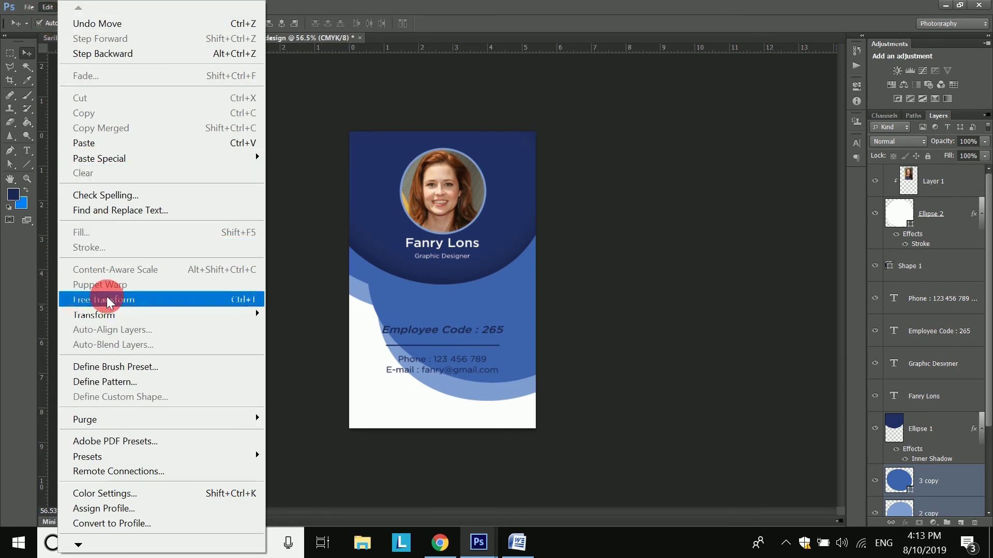
click(78, 294)
right_click(443, 301)
click(465, 278)
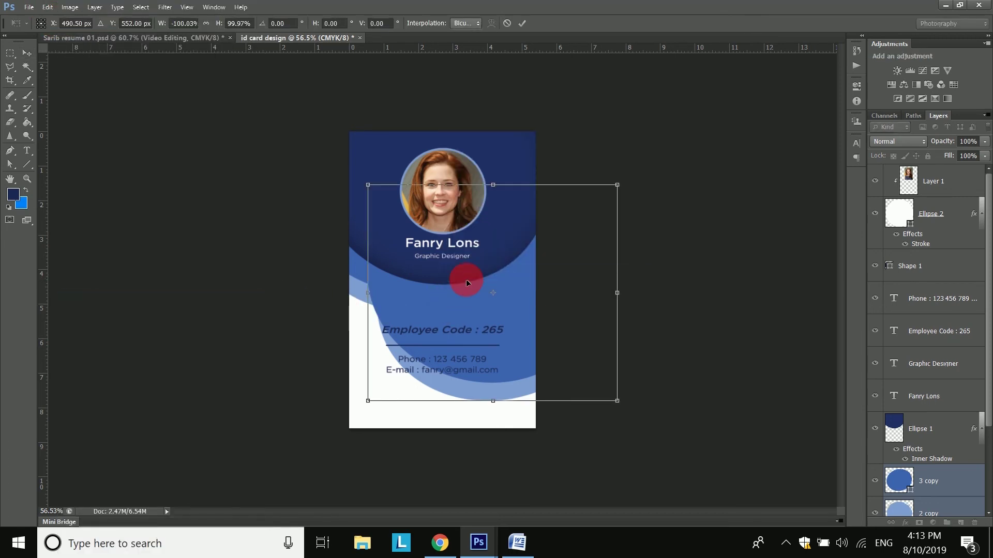
drag(420, 337, 506, 520)
mouse_move(539, 441)
mouse_down()
mouse_move(528, 440)
mouse_move(526, 464)
mouse_move(558, 428)
mouse_move(542, 441)
mouse_up()
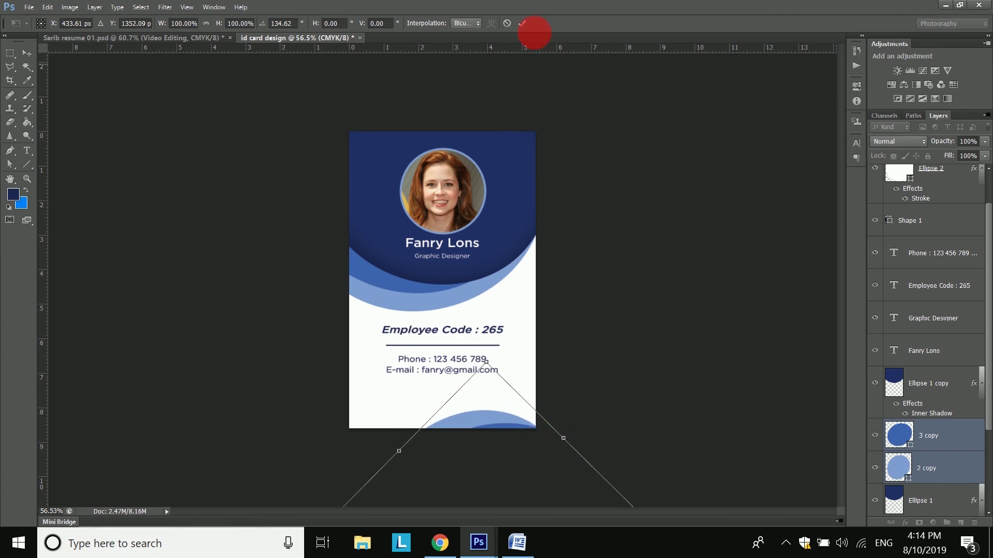
click(524, 24)
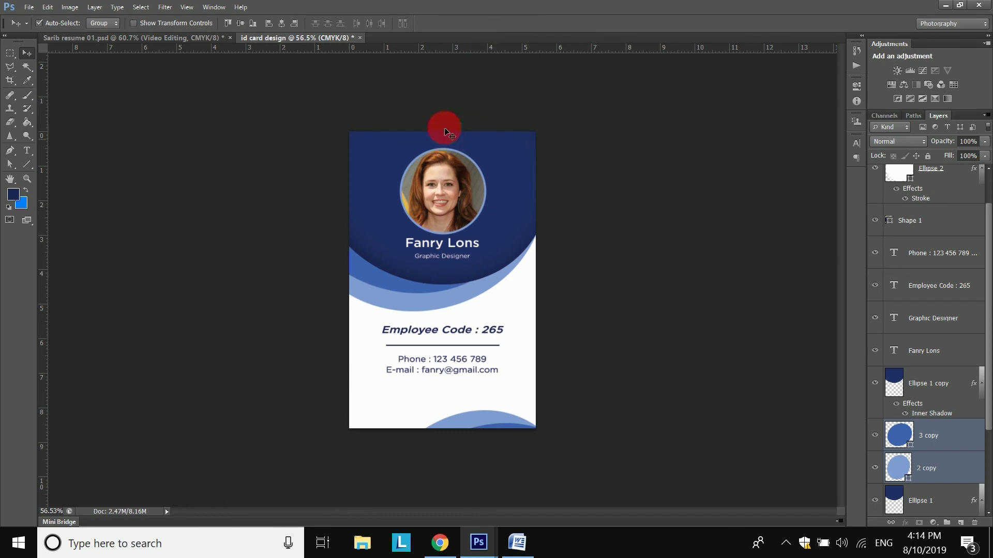
Step: Move the Employee Code, divider line and contact text down together, farther from the upper curves
scroll(431, 372, up, 1)
drag(307, 341, 410, 373)
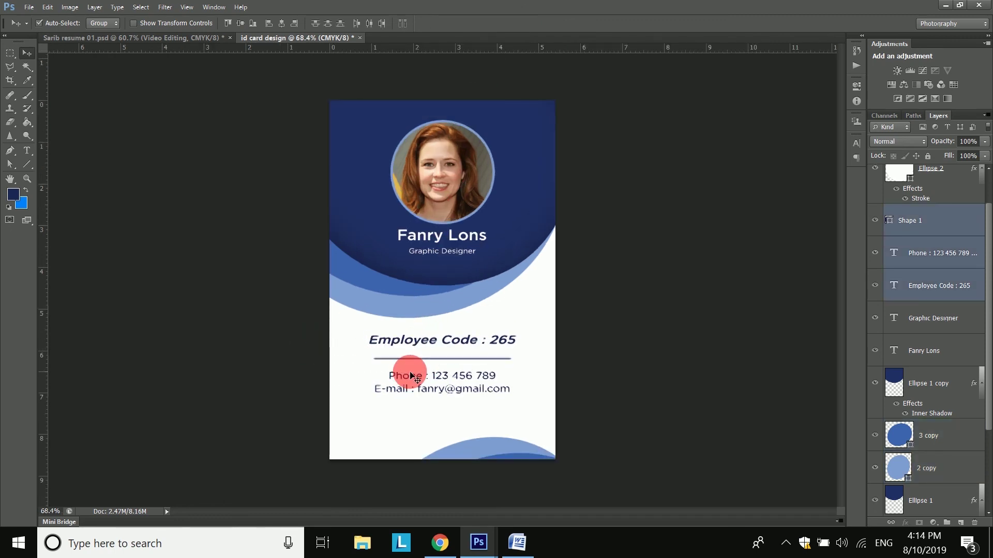
key(shift+Down)
key(shift+Down)
key(shift+Down)
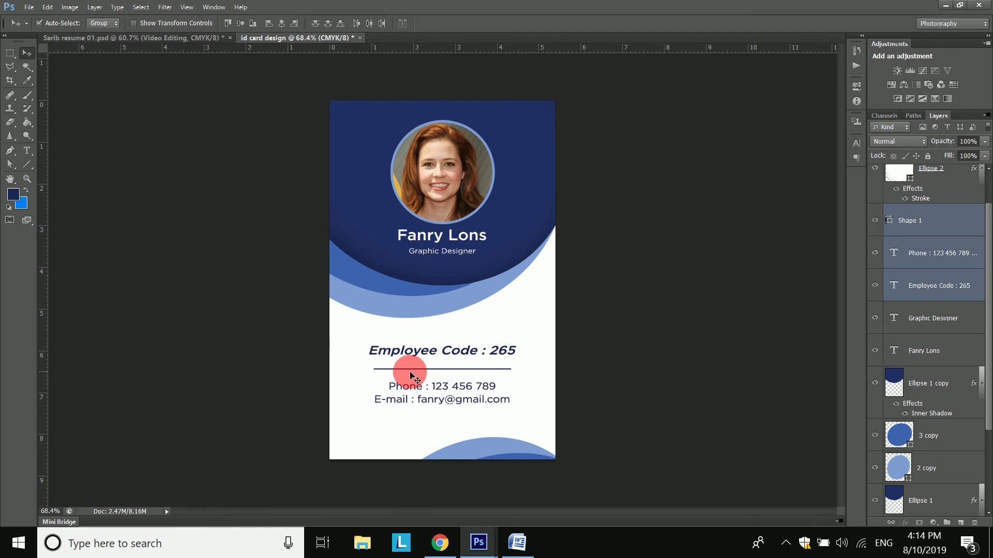
Step: Move the cardholder's name and "Graphic Designer" text down together, adding space below the portrait
click(398, 242)
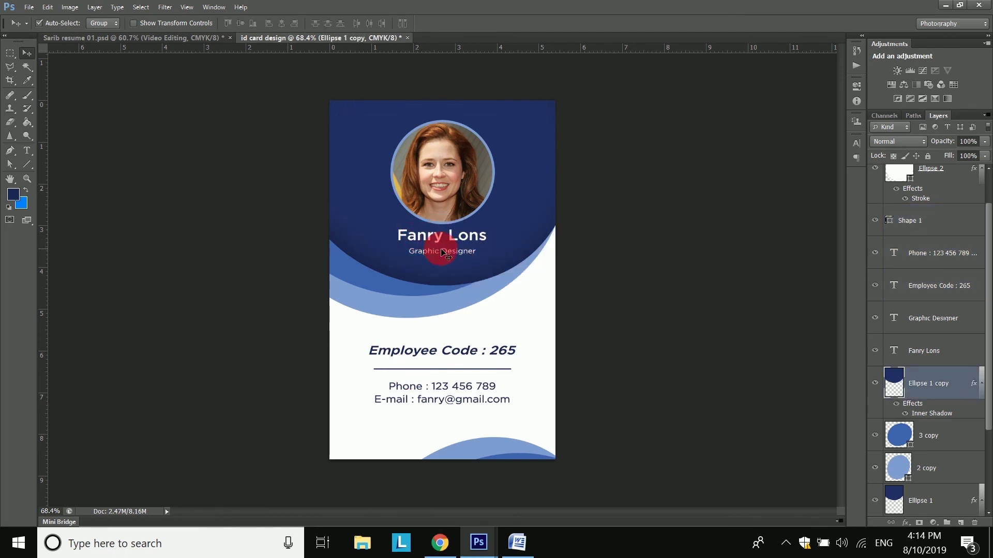
click(471, 239)
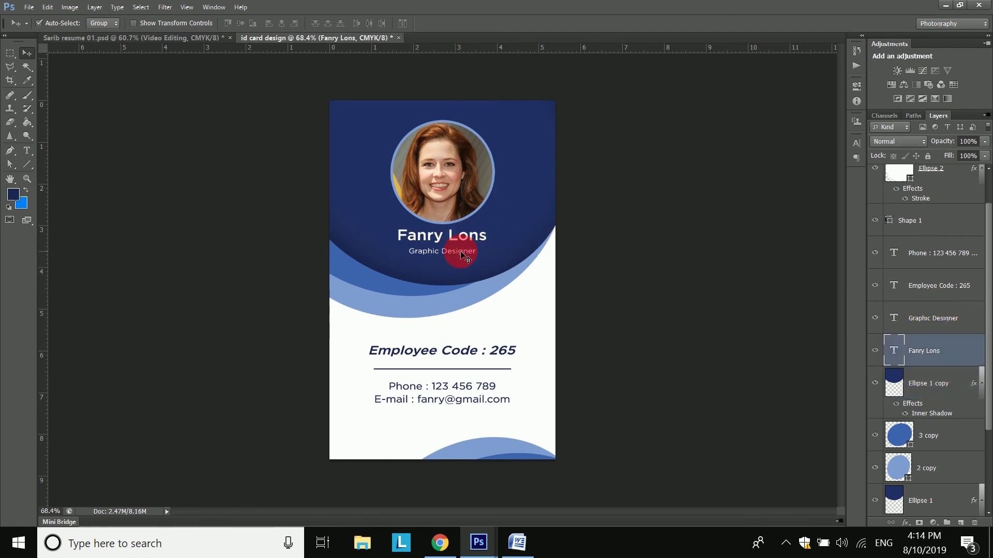
shift+click(952, 329)
key(shift+Down)
key(shift+Down)
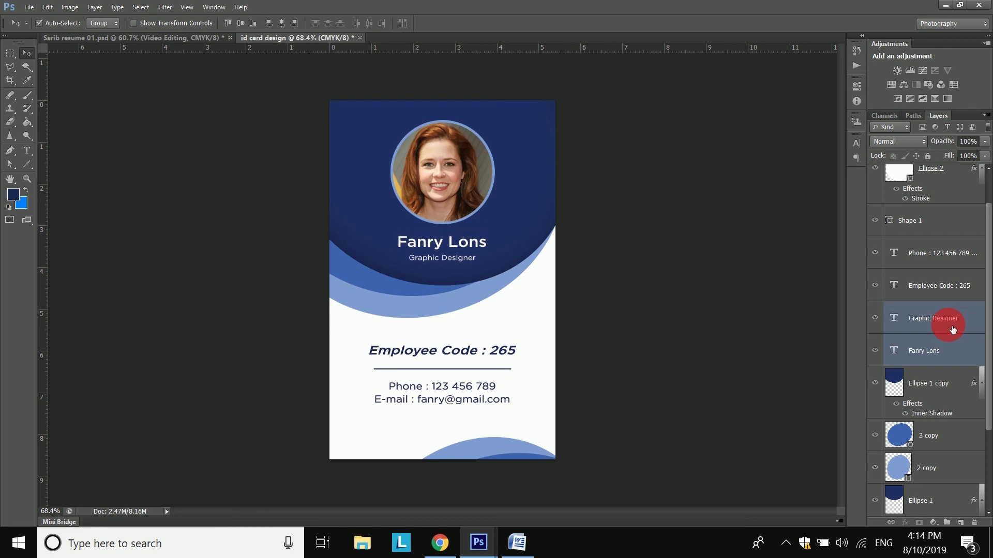
scroll(451, 185, down, 2)
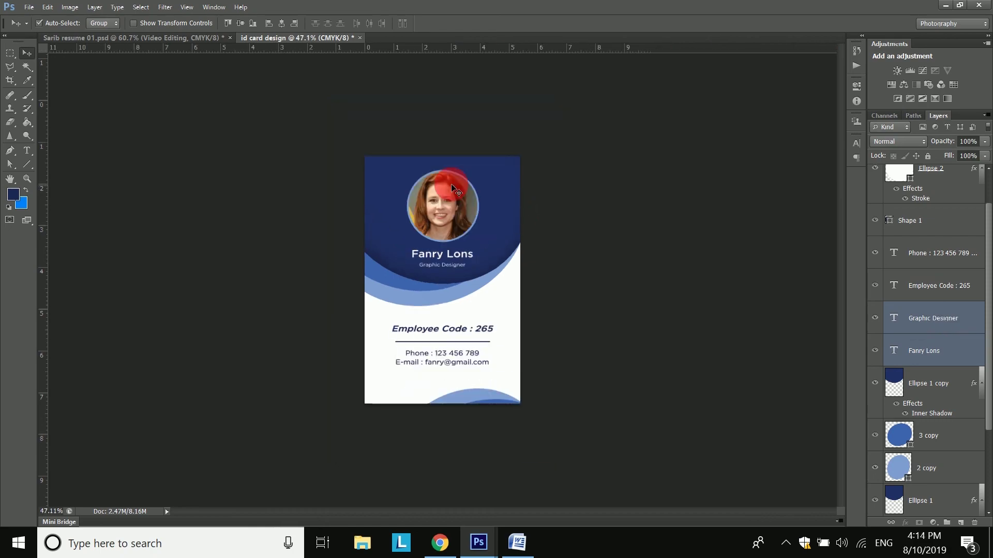